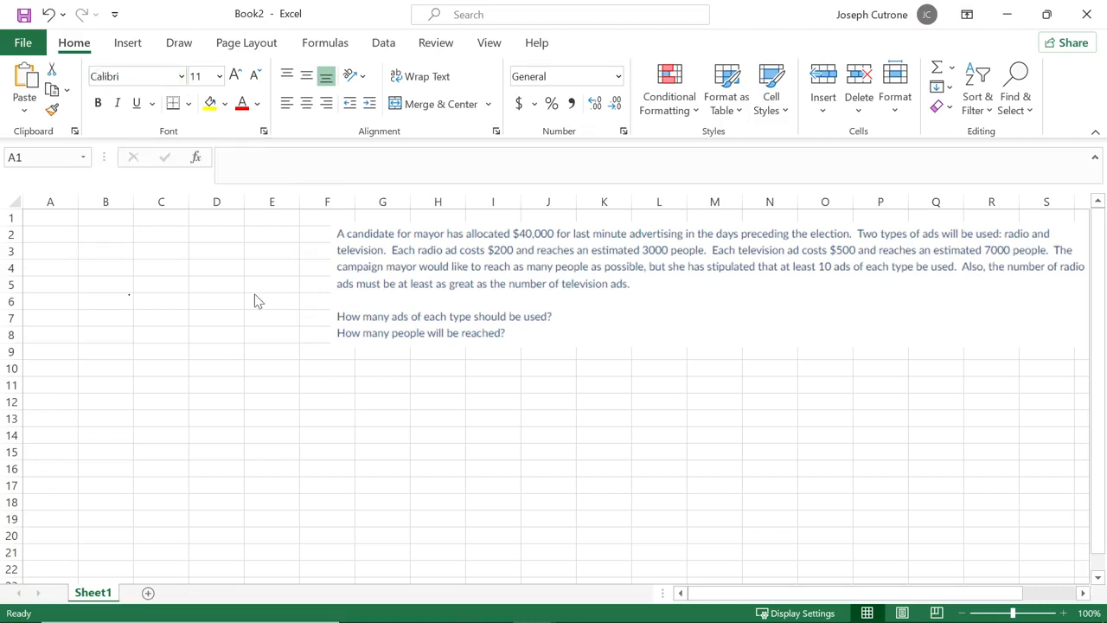
Step: Handwrite the underlined notes "Objective?", "Variables?" and "Constraints?" in black ink below the problem text
{"action": "left_click", "coordinate": [177, 47]}
{"action": "left_click", "coordinate": [151, 83]}
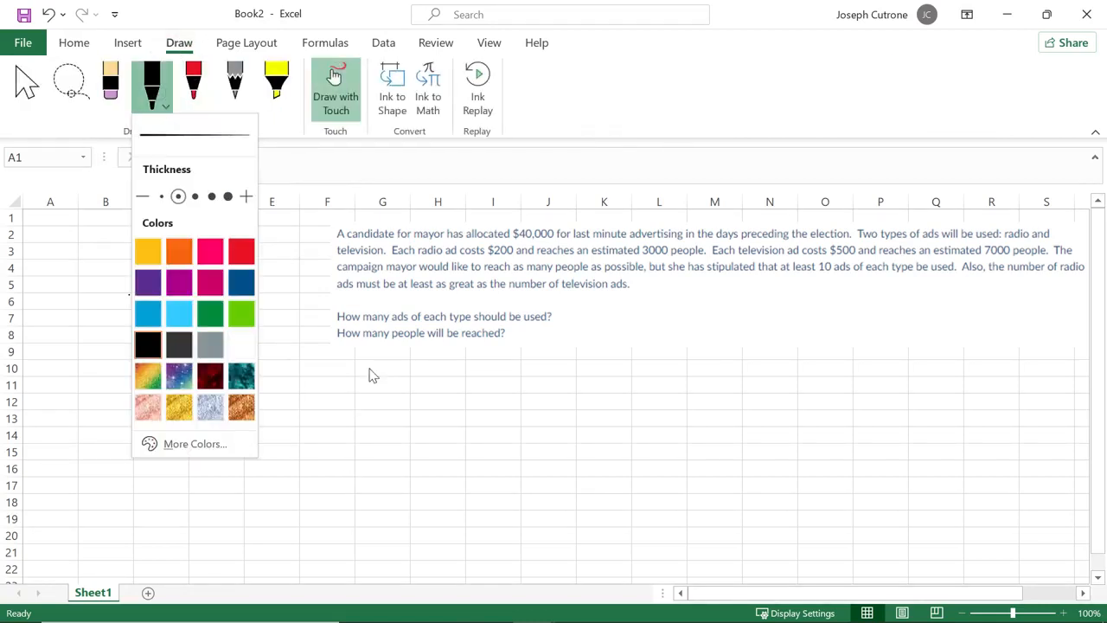
{"action": "left_click", "coordinate": [367, 385]}
{"action": "mouse_move", "coordinate": [371, 376]}
{"action": "left_mouse_down"}
{"action": "mouse_move", "coordinate": [388, 389]}
{"action": "mouse_move", "coordinate": [447, 379]}
{"action": "left_mouse_up"}
{"action": "left_click_drag", "start_coordinate": [375, 406], "coordinate": [426, 395]}
{"action": "mouse_move", "coordinate": [375, 433]}
{"action": "left_mouse_down"}
{"action": "mouse_move", "coordinate": [398, 447]}
{"action": "mouse_move", "coordinate": [438, 432]}
{"action": "mouse_move", "coordinate": [403, 459]}
{"action": "mouse_move", "coordinate": [453, 427]}
{"action": "left_mouse_up"}
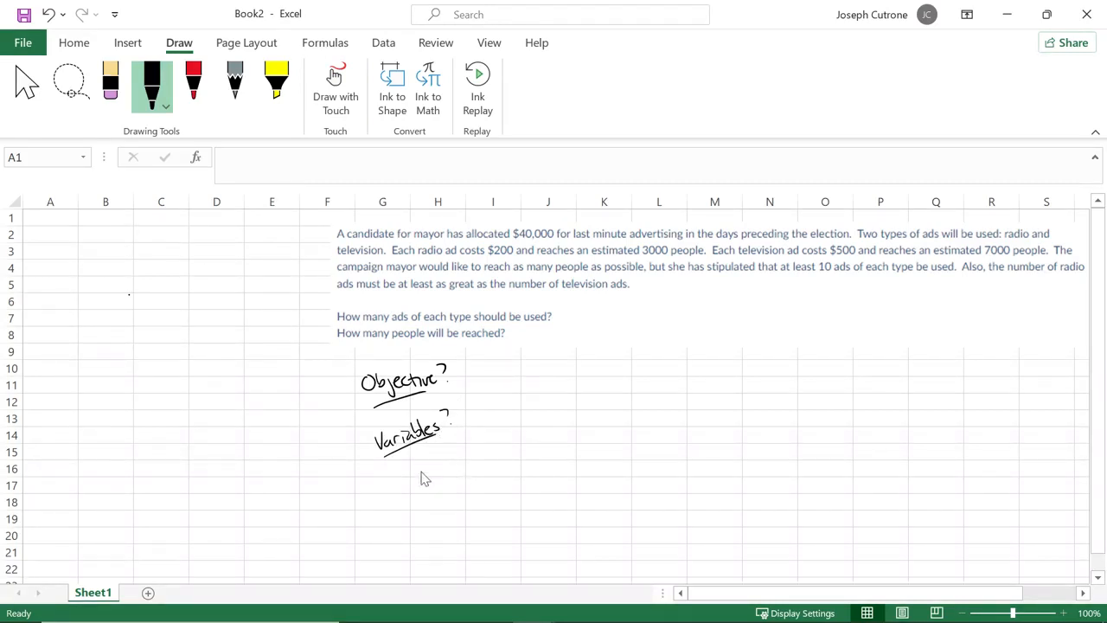
{"action": "left_click_drag", "start_coordinate": [386, 485], "coordinate": [445, 479]}
{"action": "left_click_drag", "start_coordinate": [451, 455], "coordinate": [458, 466]}
{"action": "left_click", "coordinate": [461, 472]}
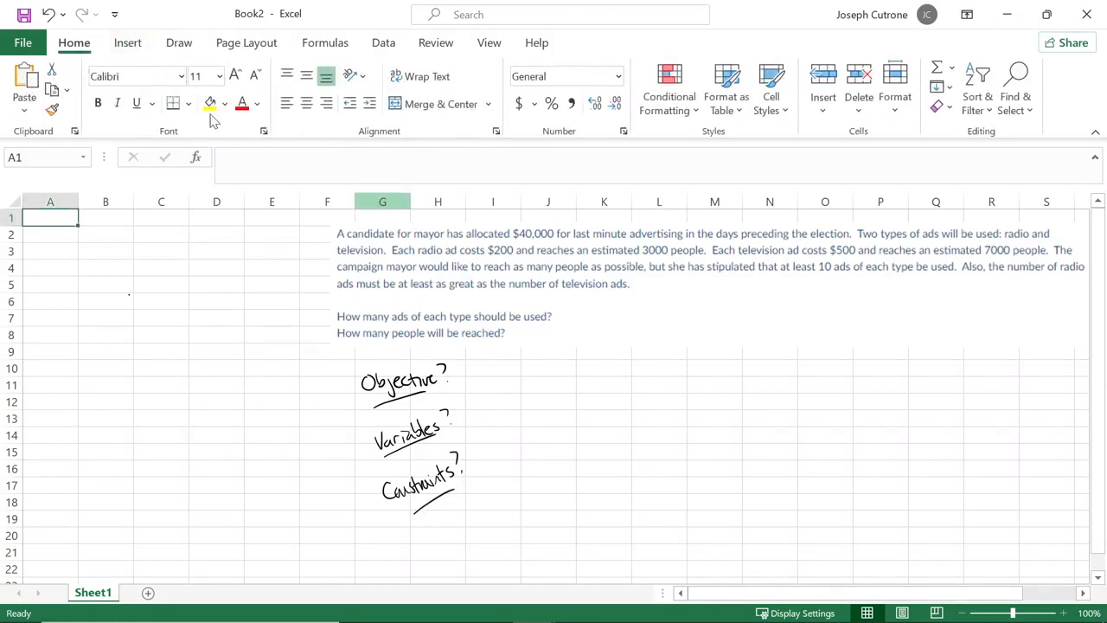
Step: Highlight the $40,000 budget figure in the problem text with the yellow highlighter
{"action": "left_click", "coordinate": [180, 44]}
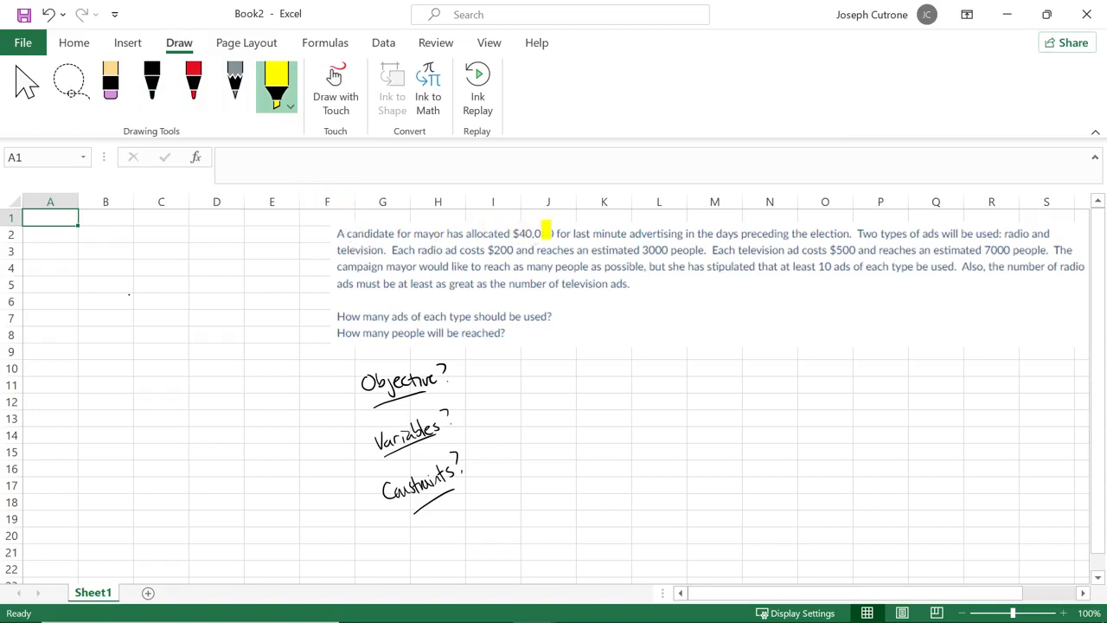
{"action": "left_click_drag", "start_coordinate": [514, 234], "coordinate": [556, 234]}
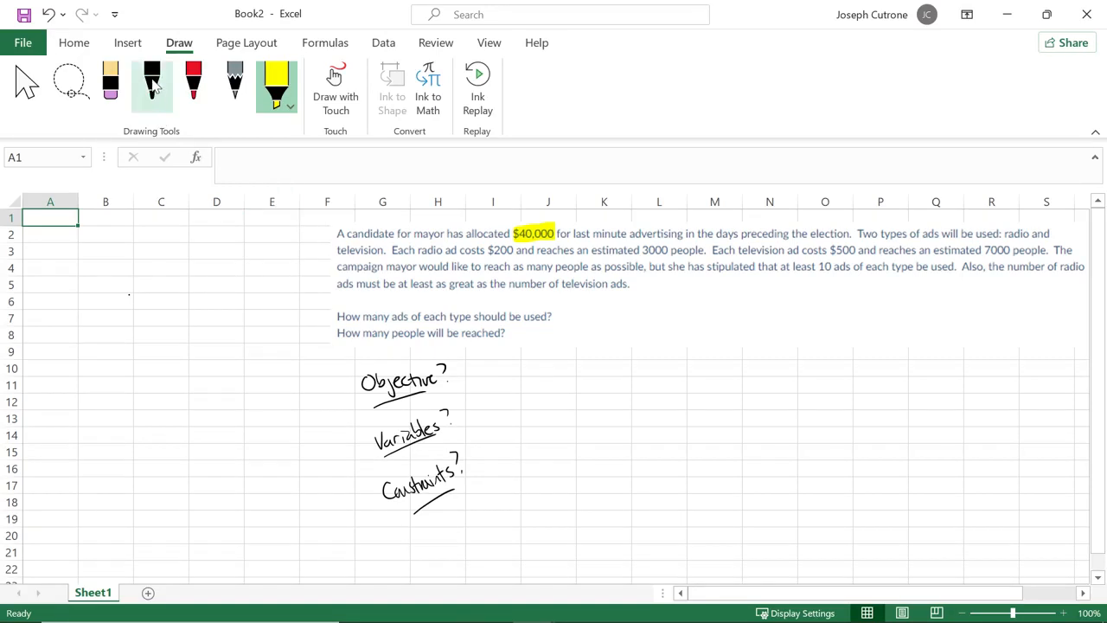
{"action": "left_click", "coordinate": [74, 44]}
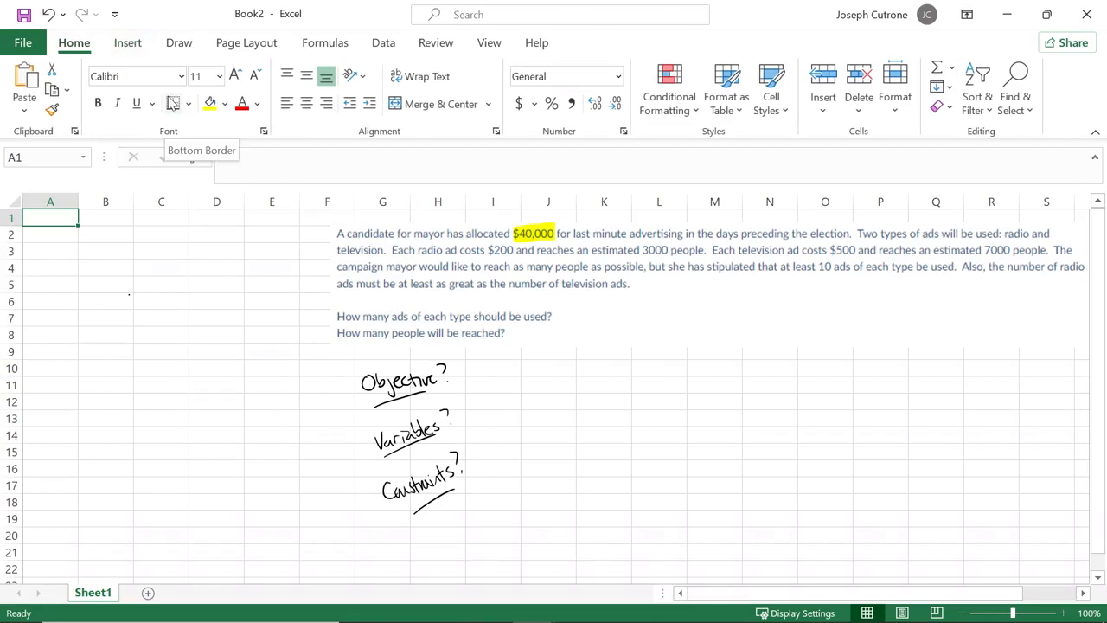
Step: Enter the label "Variables:" in A2 and the heading "No. of Radio Ads" in B1
{"action": "left_click", "coordinate": [66, 236]}
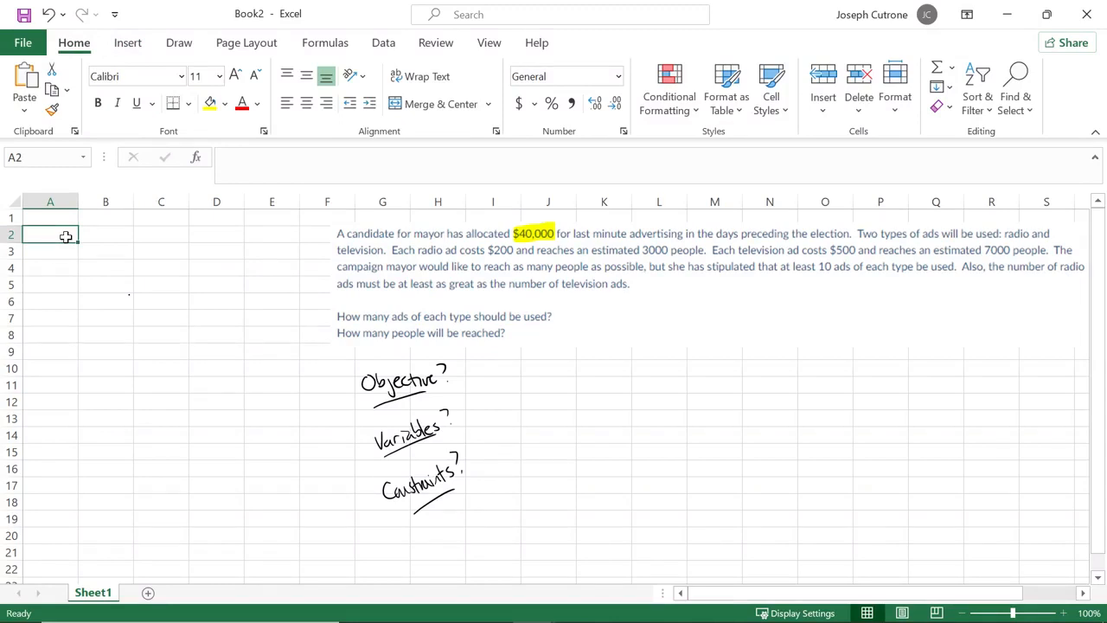
{"action": "type", "text": "Variables:"}
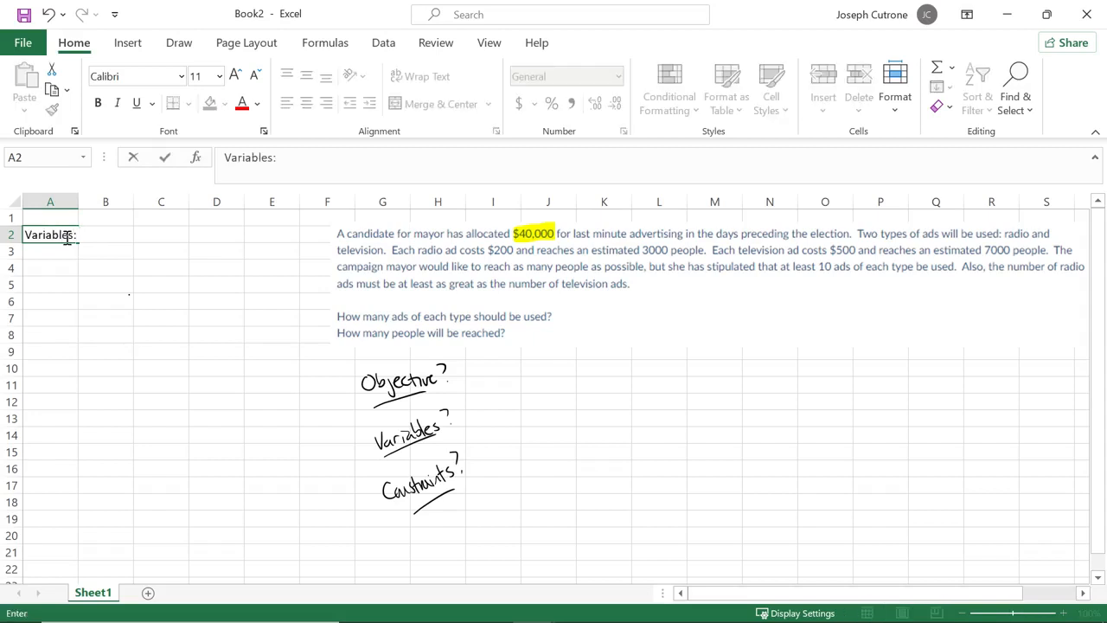
{"action": "left_click", "coordinate": [84, 329]}
{"action": "key", "text": "Up"}
{"action": "key", "text": "Up"}
{"action": "key", "text": "Up"}
{"action": "key", "text": "Up"}
{"action": "key", "text": "Up"}
{"action": "key", "text": "Up"}
{"action": "key", "text": "Right"}
{"action": "key", "text": "Left"}
{"action": "key", "text": "Up"}
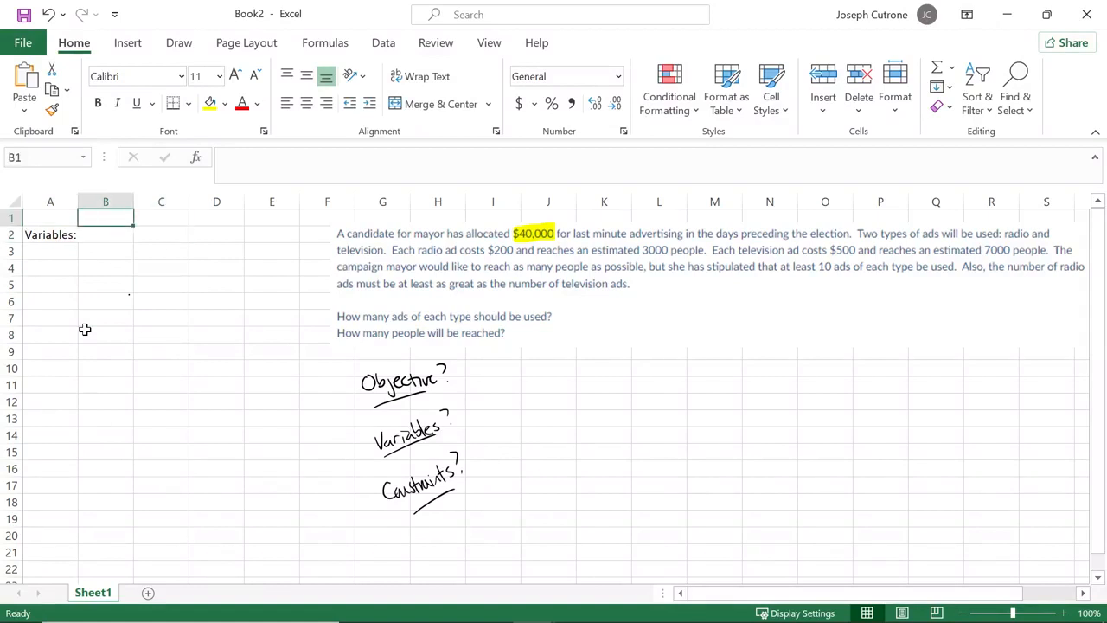
{"action": "type", "text": "No. of Rad"}
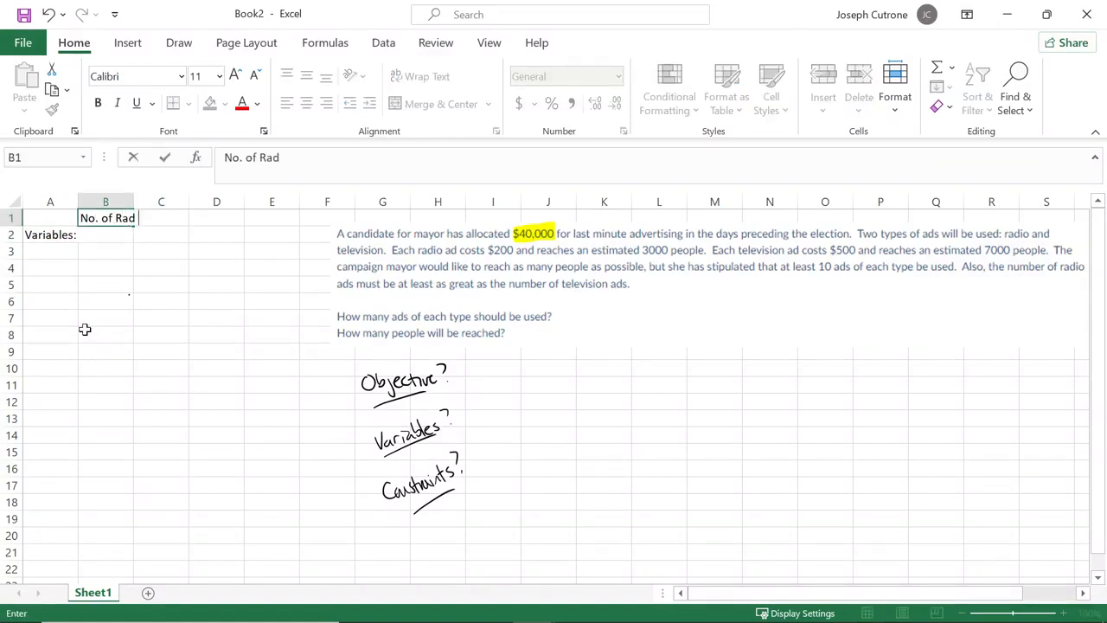
{"action": "type", "text": "io Ads"}
{"action": "key", "text": "Right"}
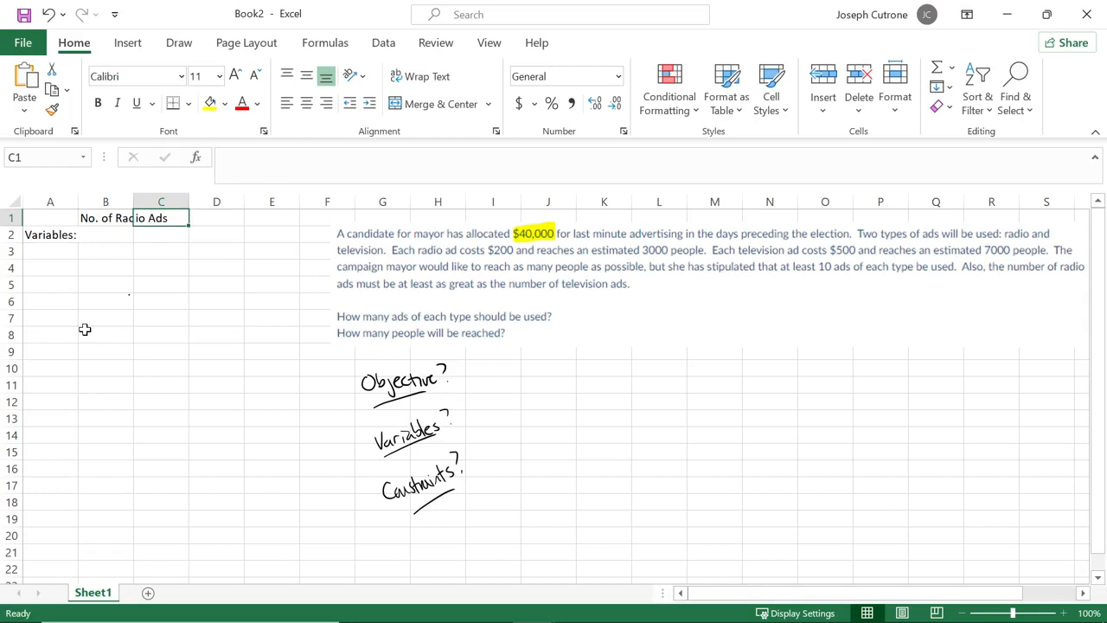
Step: Widen column B to fit its heading and enter "No of TV Ads" in C1
{"action": "left_click_drag", "start_coordinate": [134, 197], "coordinate": [186, 197]}
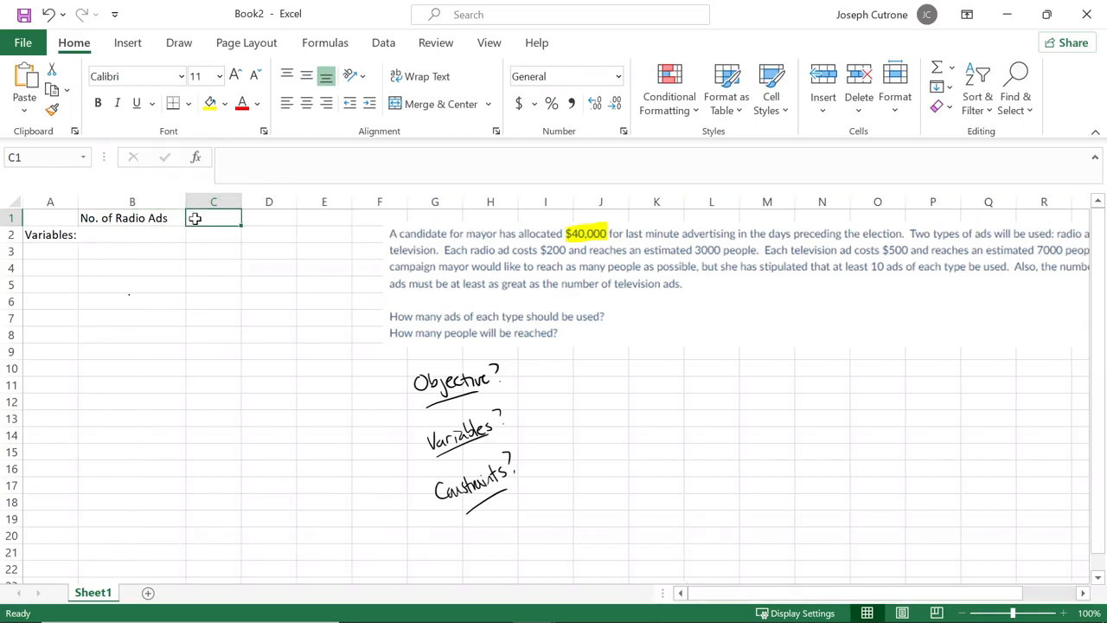
{"action": "type", "text": "No of TV Ads"}
{"action": "key", "text": "Return"}
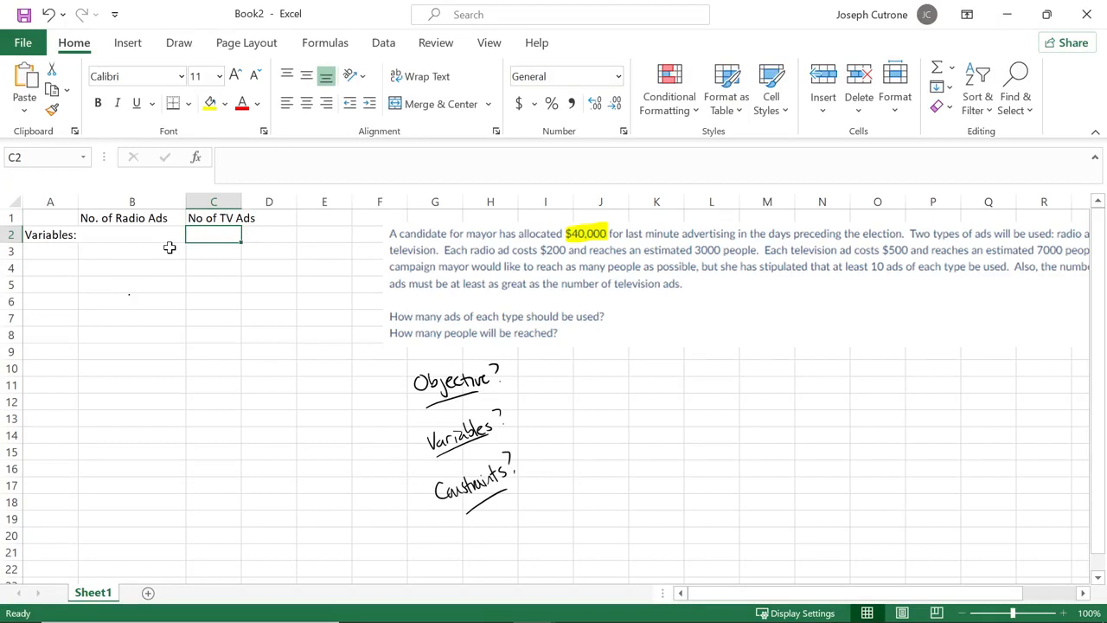
Step: Fill B2:C2 with light green and fit the widths of columns B and C to their headings
{"action": "left_click_drag", "start_coordinate": [164, 234], "coordinate": [213, 235]}
{"action": "left_click", "coordinate": [224, 104]}
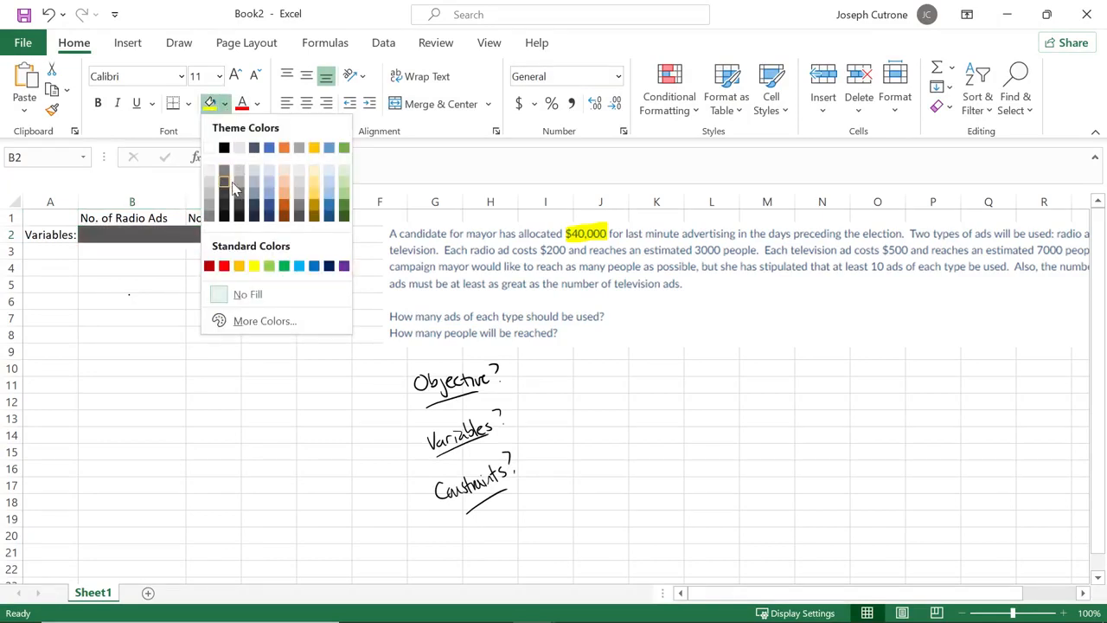
{"action": "left_click", "coordinate": [345, 189]}
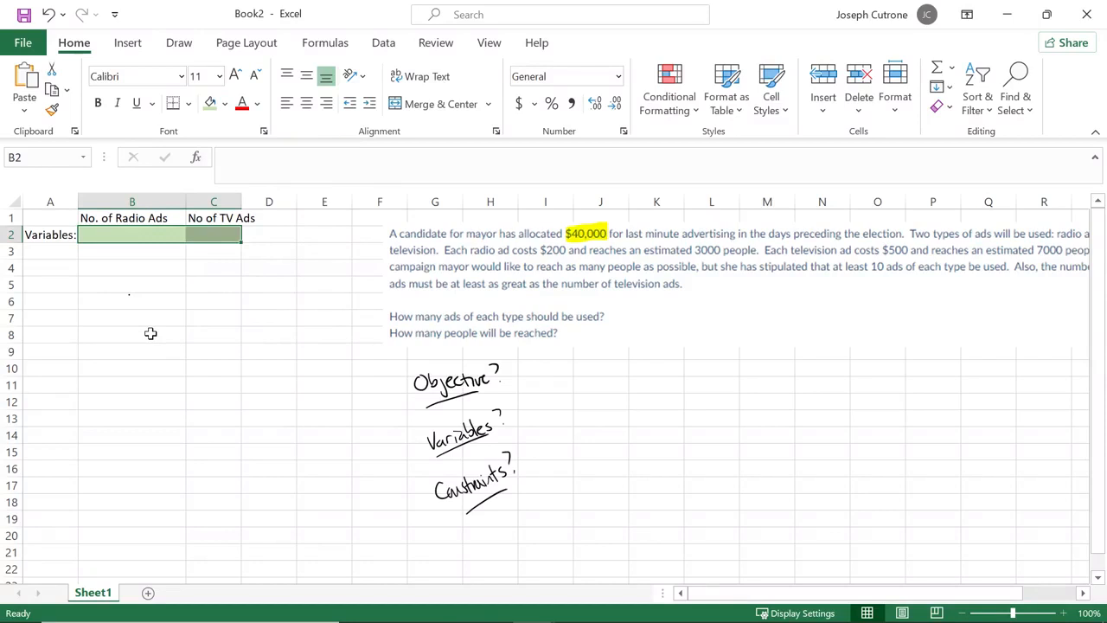
{"action": "double_click", "coordinate": [241, 200]}
{"action": "left_click_drag", "start_coordinate": [188, 208], "coordinate": [178, 206]}
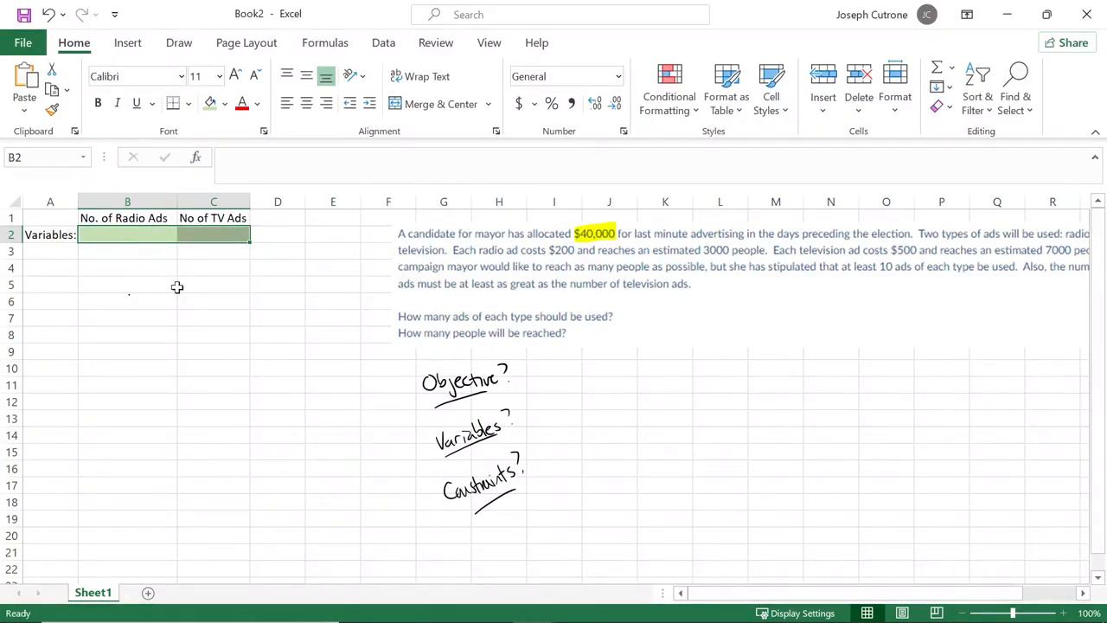
Step: Enter the note "<--dummy numbers" in D2 beside the variable cells
{"action": "left_click", "coordinate": [278, 235]}
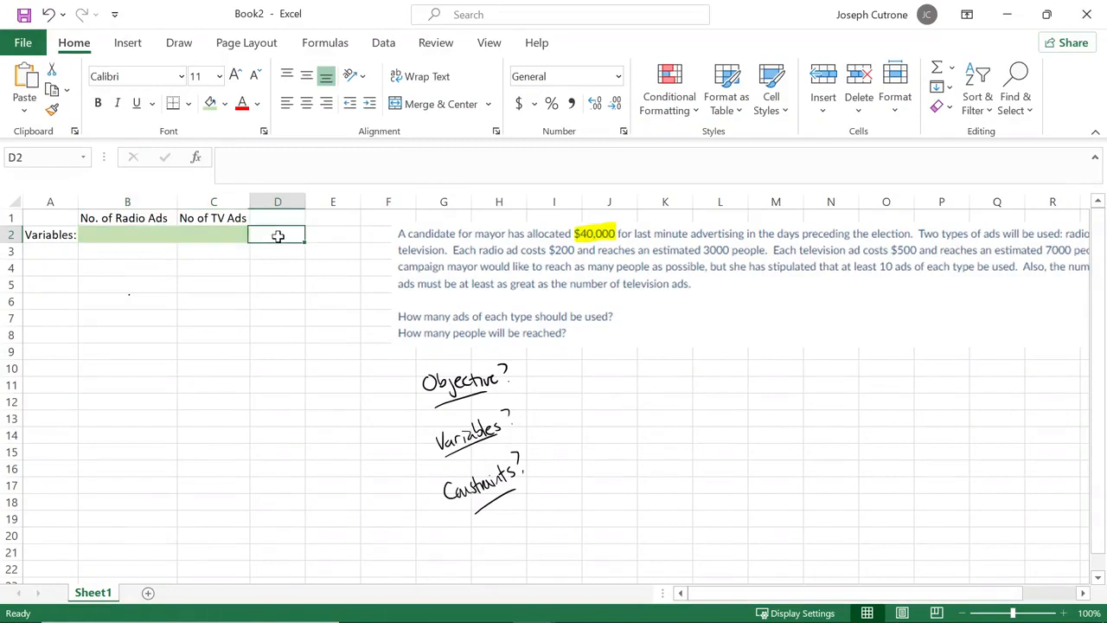
{"action": "type", "text": "<--dummy numbers"}
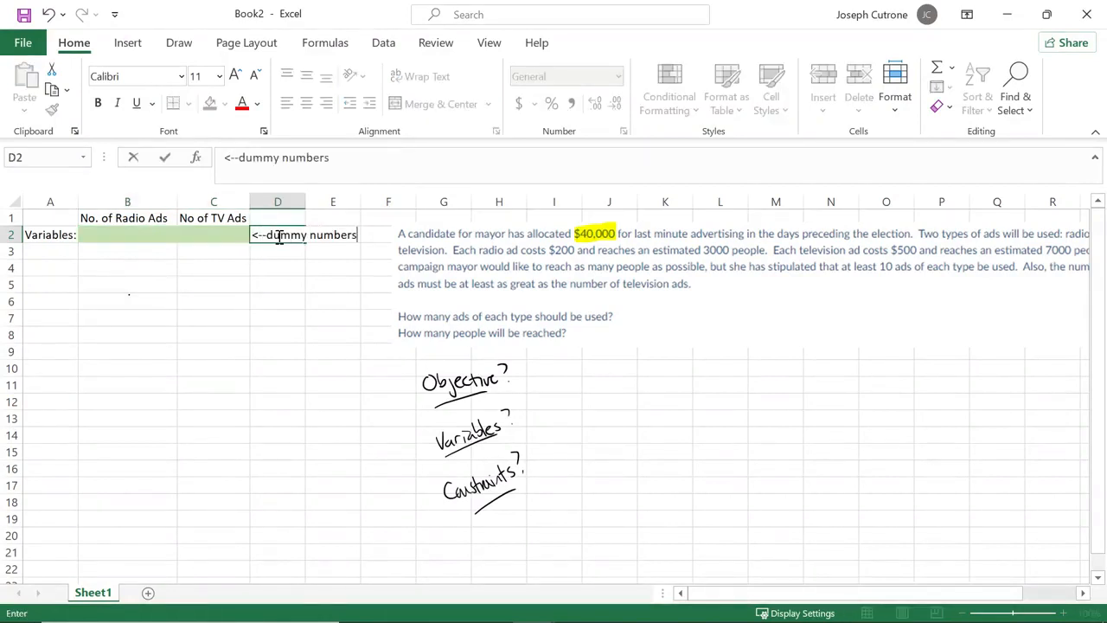
{"action": "key", "text": "Return"}
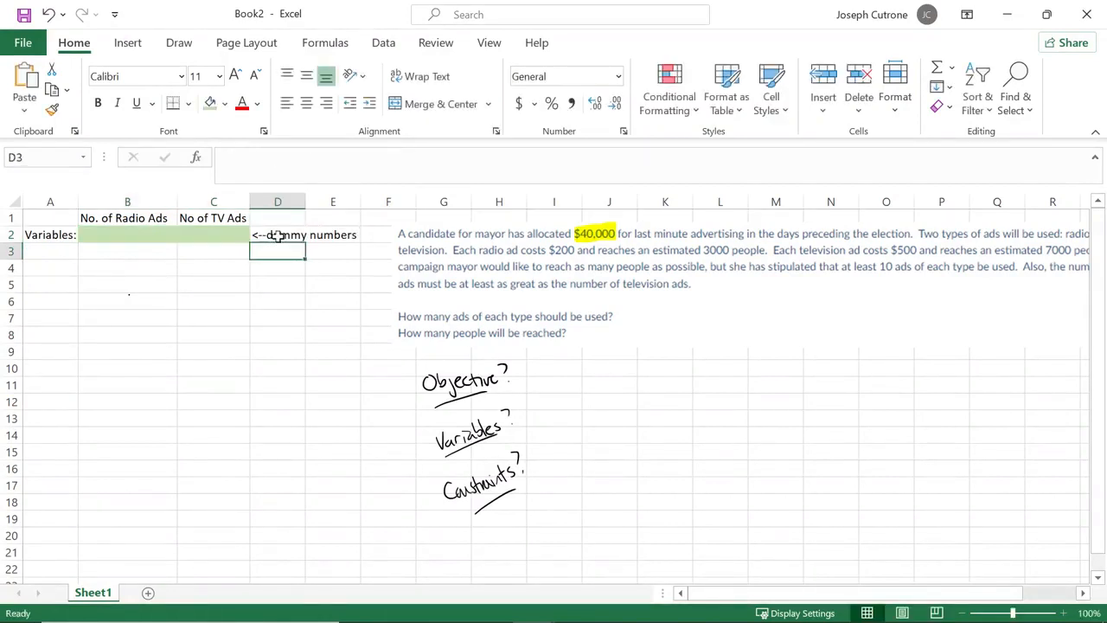
Step: Enter the placeholder values 4 for radio ads in B2 and 5 for TV ads in C2
{"action": "left_click", "coordinate": [152, 236]}
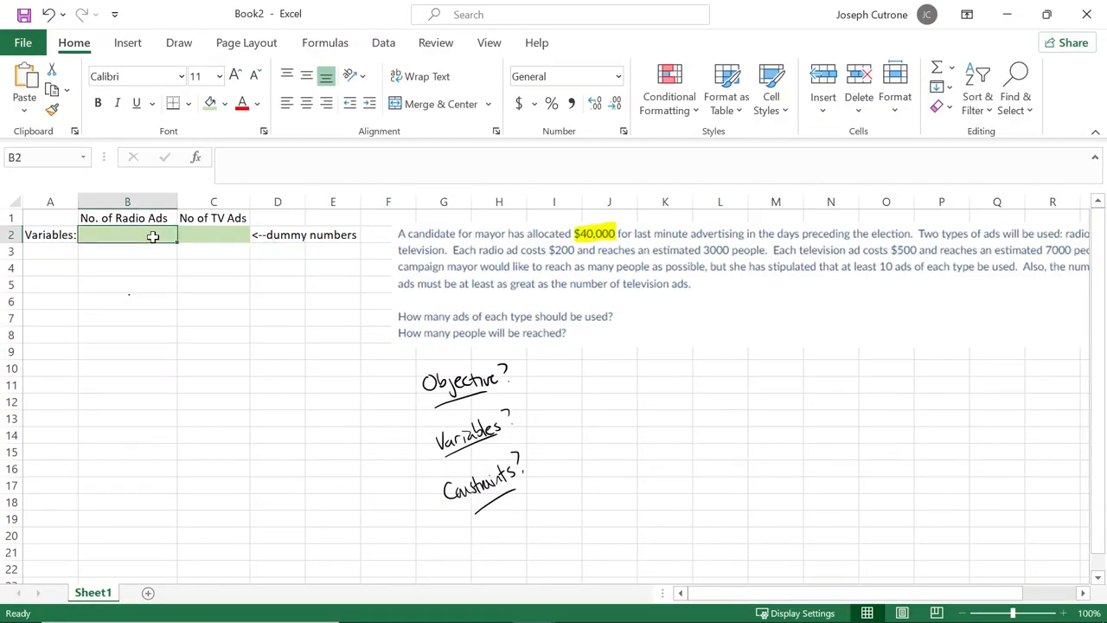
{"action": "type", "text": "4"}
{"action": "key", "text": "Tab"}
{"action": "type", "text": "5"}
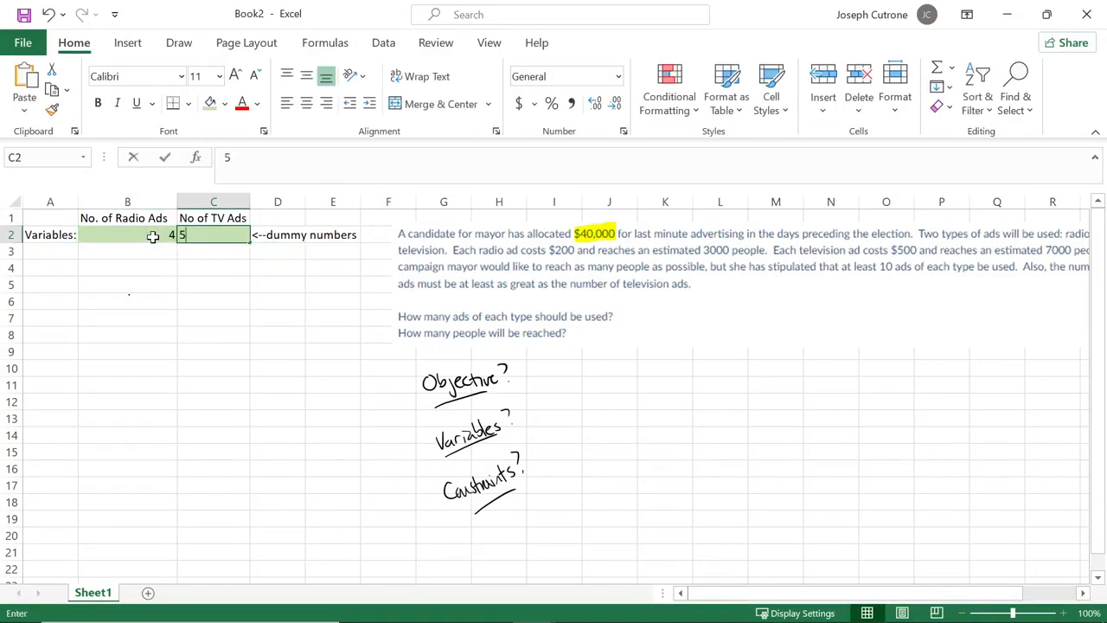
{"action": "key", "text": "Tab"}
Step: Center the two placeholder values in B2:C2
{"action": "left_click", "coordinate": [152, 236]}
{"action": "left_click_drag", "start_coordinate": [152, 235], "coordinate": [203, 235]}
{"action": "key", "text": "alt+h"}
{"action": "key", "text": "a"}
{"action": "key", "text": "c"}
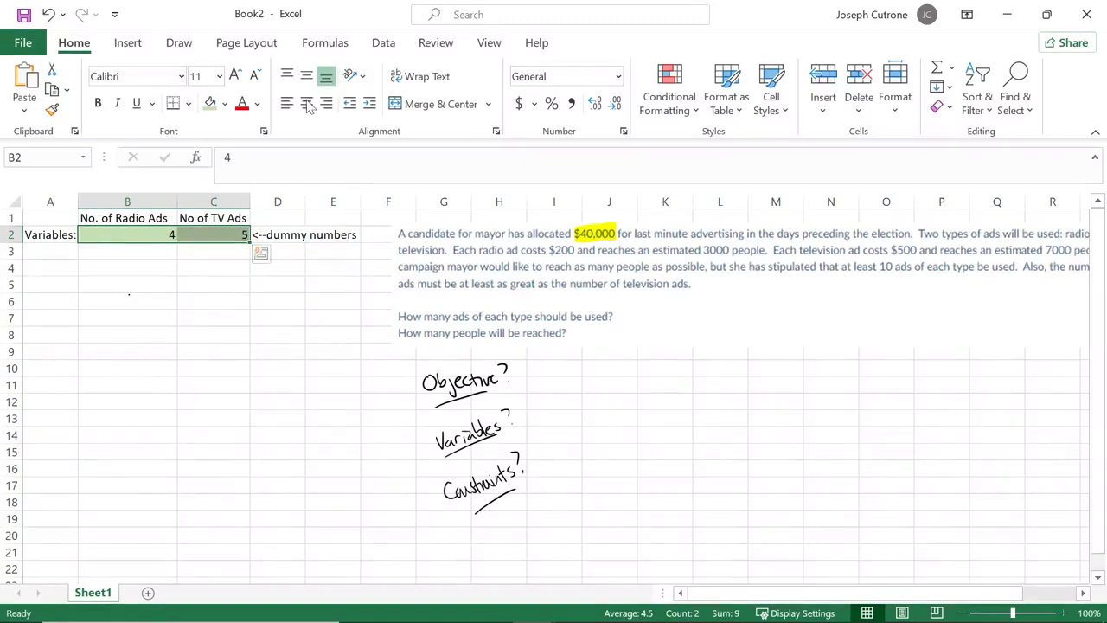
{"action": "left_click", "coordinate": [179, 349]}
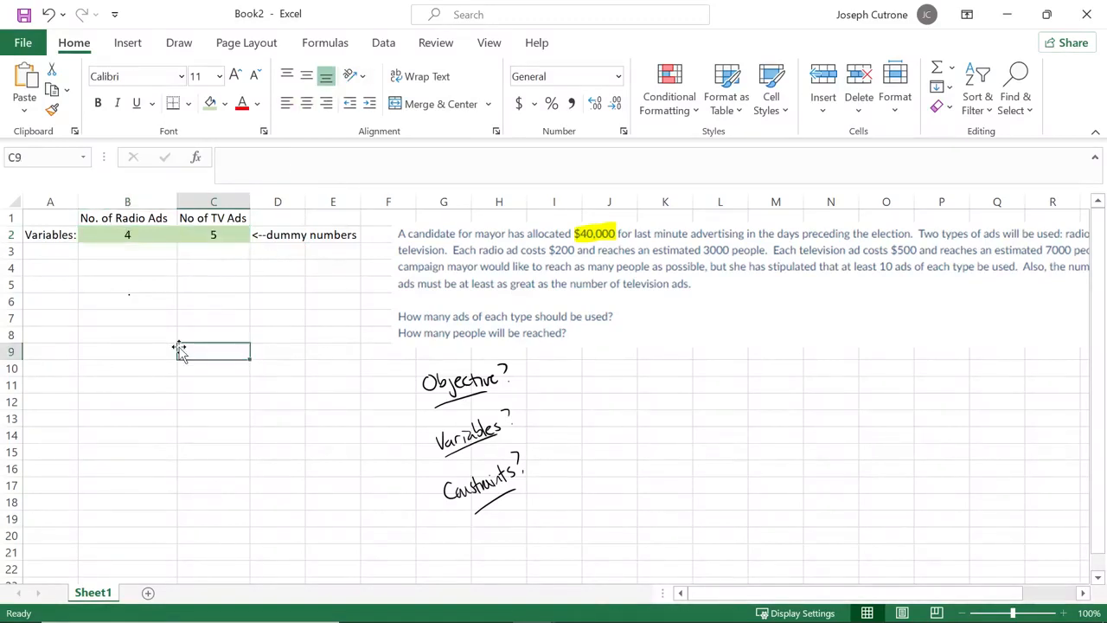
{"action": "mouse_move", "coordinate": [499, 289]}
{"action": "left_mouse_down"}
{"action": "mouse_move", "coordinate": [483, 286]}
{"action": "mouse_move", "coordinate": [493, 287]}
{"action": "left_mouse_up"}
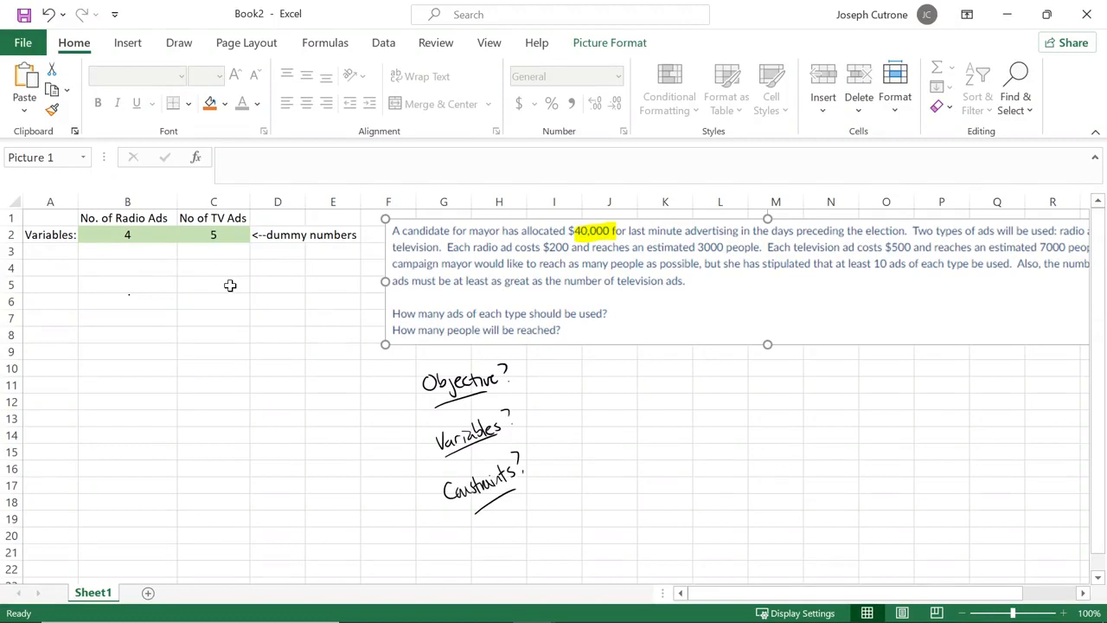
Step: Enter the label "Constaint Table:" in A10 and widen column A to fit it
{"action": "left_click", "coordinate": [48, 370]}
{"action": "type", "text": "C"}
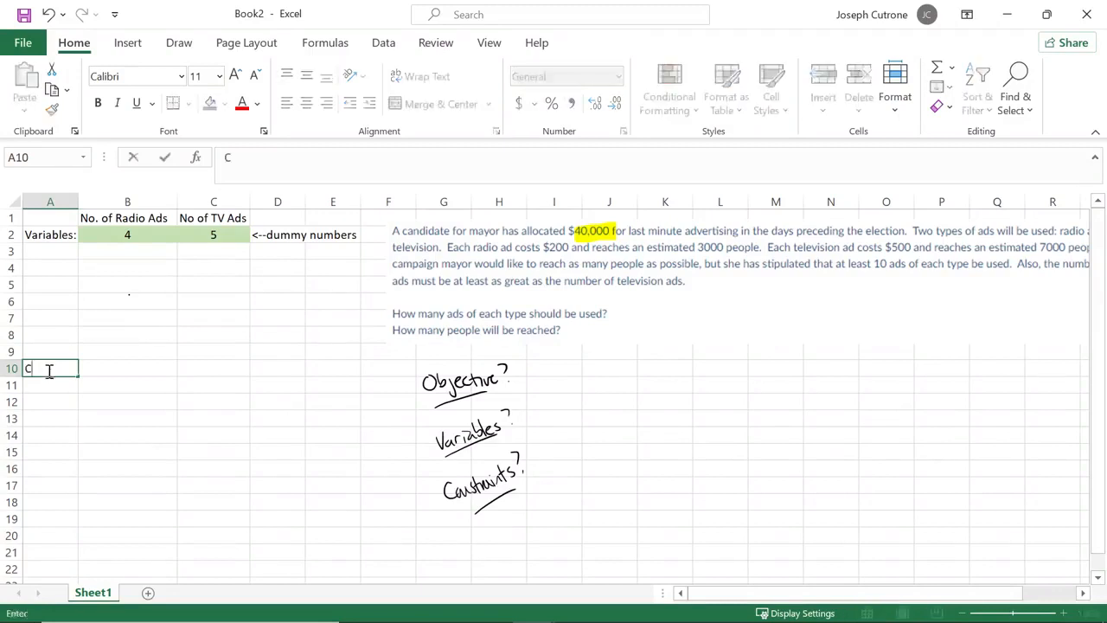
{"action": "type", "text": "onstaint Table:"}
{"action": "key", "text": "Return"}
{"action": "left_click_drag", "start_coordinate": [78, 201], "coordinate": [116, 199]}
Step: Enter the label "Objective:" in A4
{"action": "left_click", "coordinate": [78, 268]}
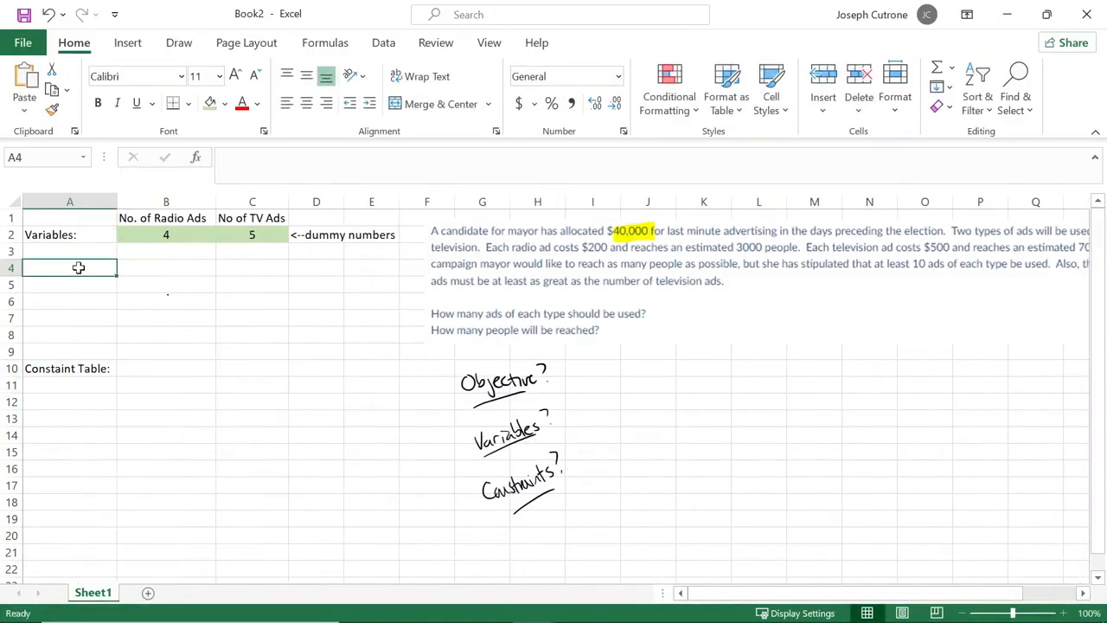
{"action": "type", "text": "Objective:"}
{"action": "key", "text": "Return"}
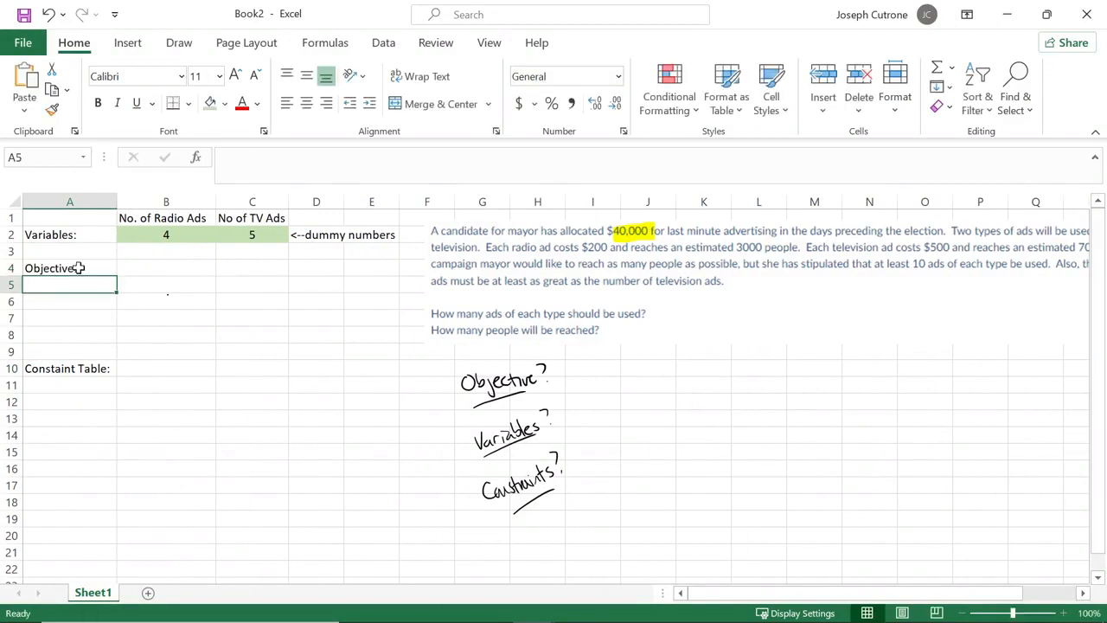
Step: Shift the problem picture slightly left and extend the A4 label to read "Objective: (max)"
{"action": "left_click", "coordinate": [95, 268]}
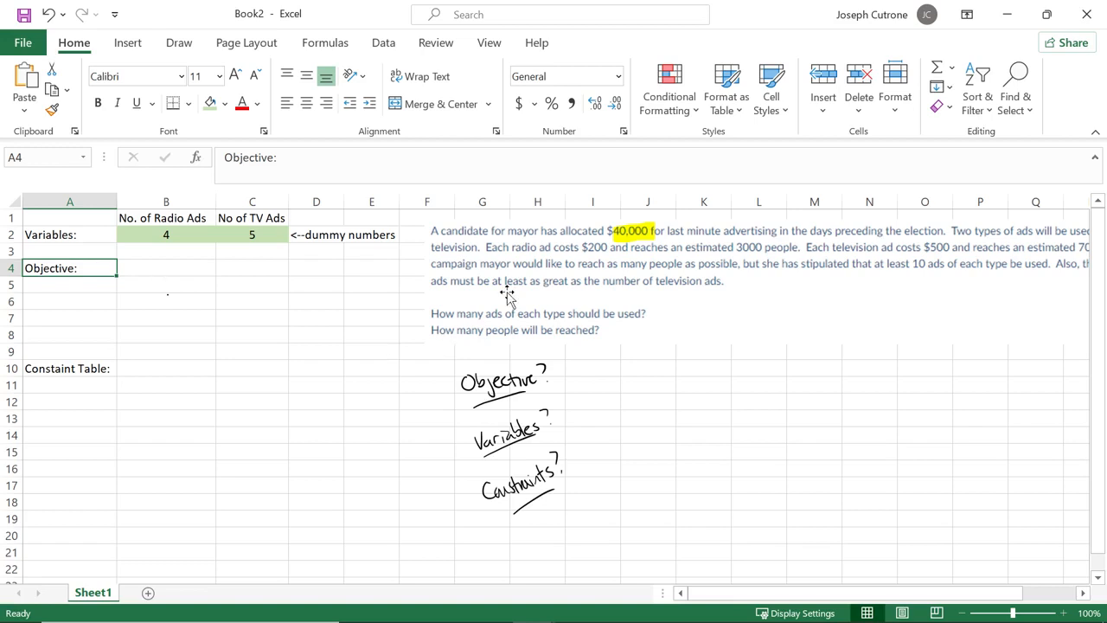
{"action": "mouse_move", "coordinate": [574, 286]}
{"action": "left_mouse_down"}
{"action": "mouse_move", "coordinate": [563, 299]}
{"action": "mouse_move", "coordinate": [558, 290]}
{"action": "left_mouse_up"}
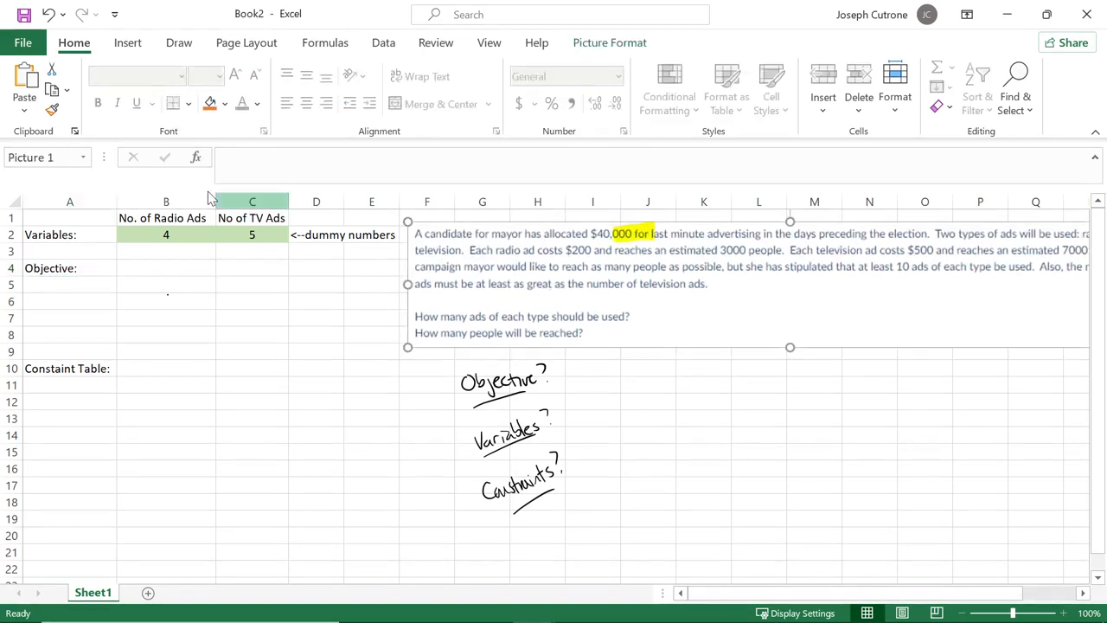
{"action": "left_click", "coordinate": [82, 267]}
{"action": "left_click", "coordinate": [311, 157]}
{"action": "type", "text": "(ma"}
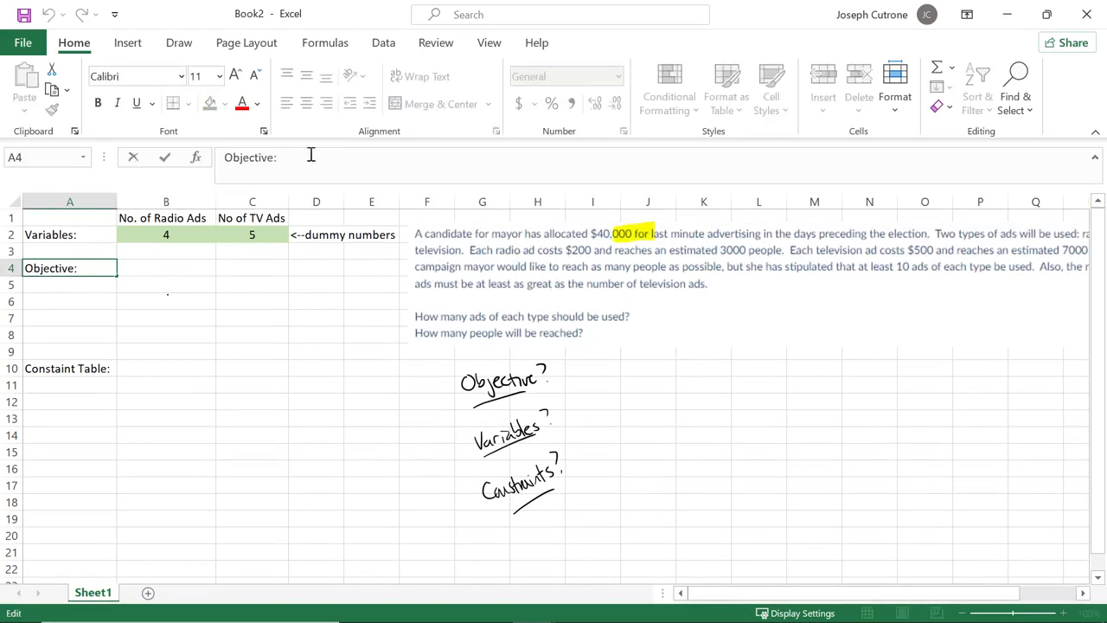
{"action": "type", "text": "x)"}
{"action": "key", "text": "Return"}
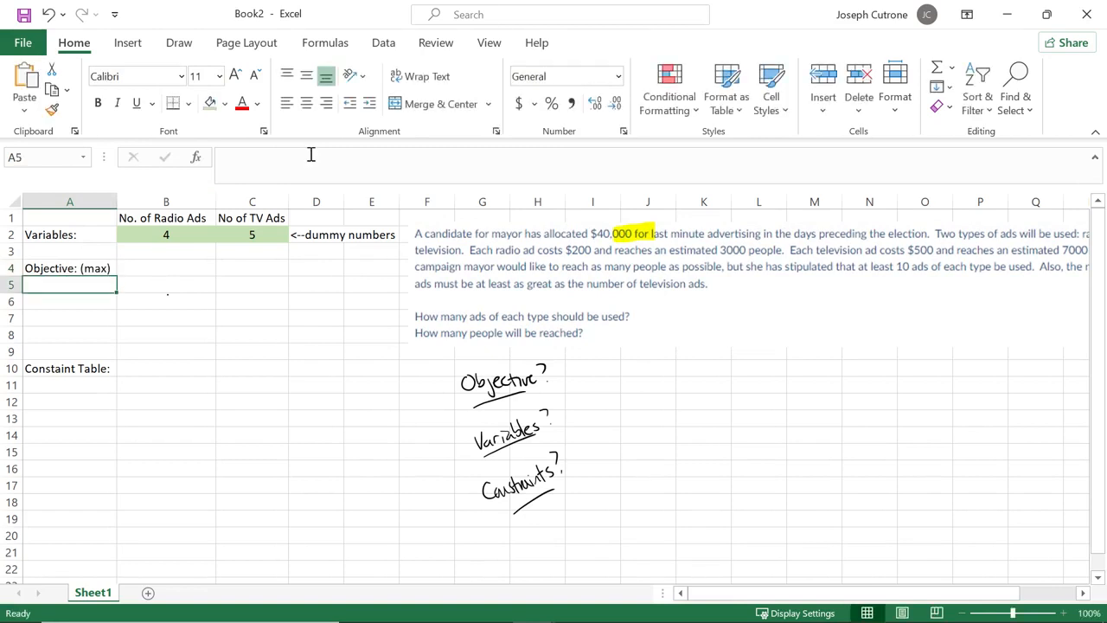
Step: Enter "Budget:" in A11 as the first row label of the constraint table
{"action": "left_click", "coordinate": [82, 381]}
{"action": "type", "text": "Budget:"}
{"action": "key", "text": "ctrl+Return"}
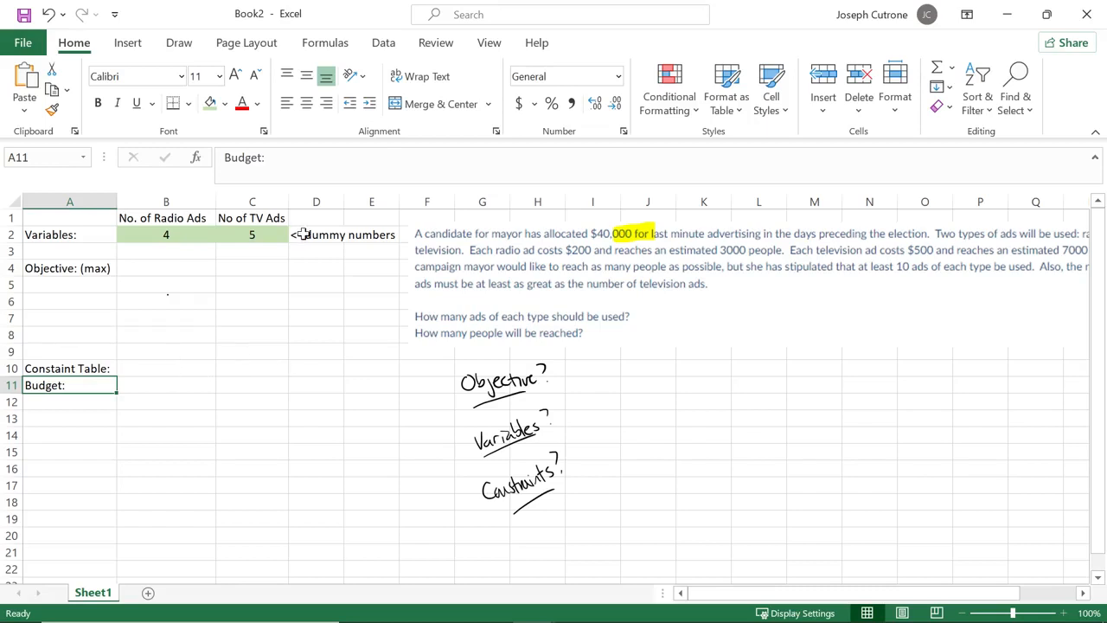
{"action": "left_click_drag", "start_coordinate": [299, 202], "coordinate": [427, 202]}
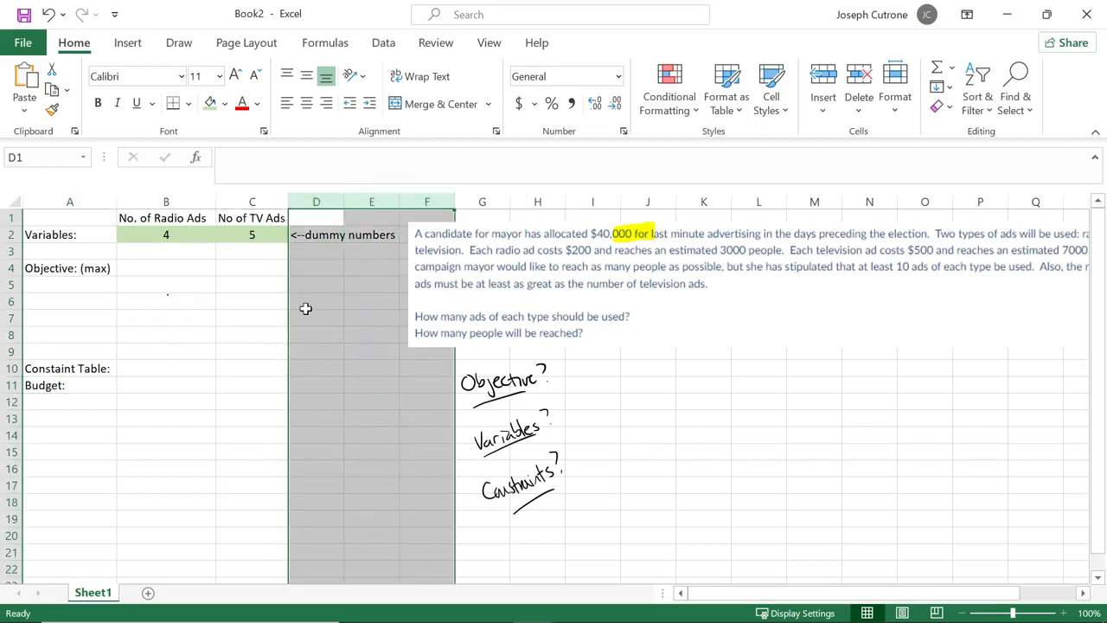
{"action": "left_click", "coordinate": [181, 234]}
{"action": "left_click_drag", "start_coordinate": [180, 234], "coordinate": [255, 232]}
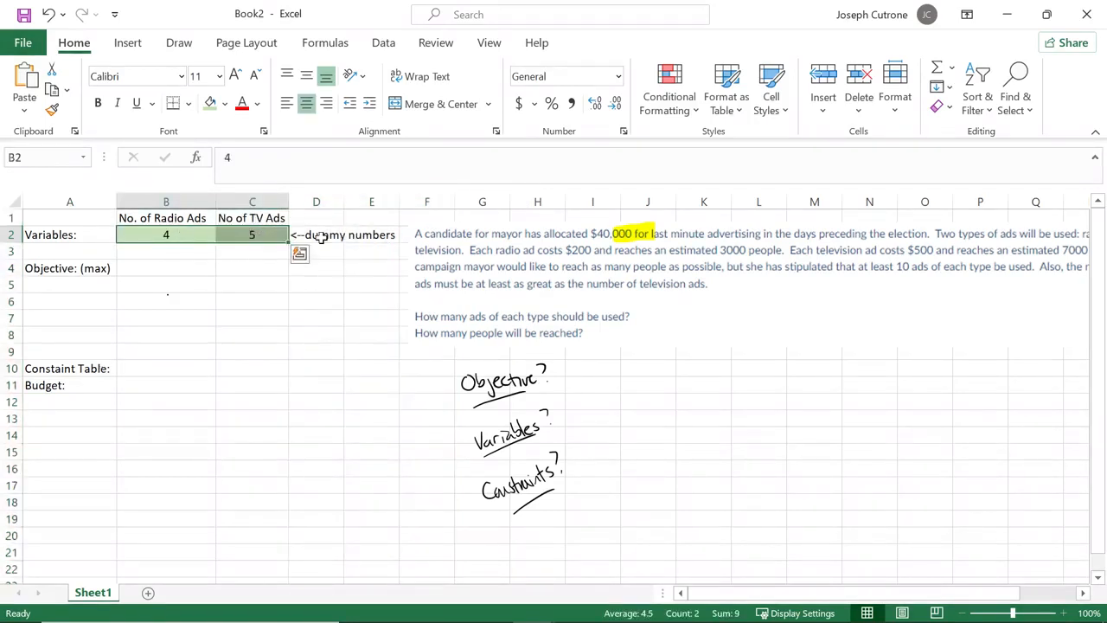
Step: Apply all borders to the range A10:F14 to outline the constraint table
{"action": "left_click_drag", "start_coordinate": [56, 368], "coordinate": [421, 437]}
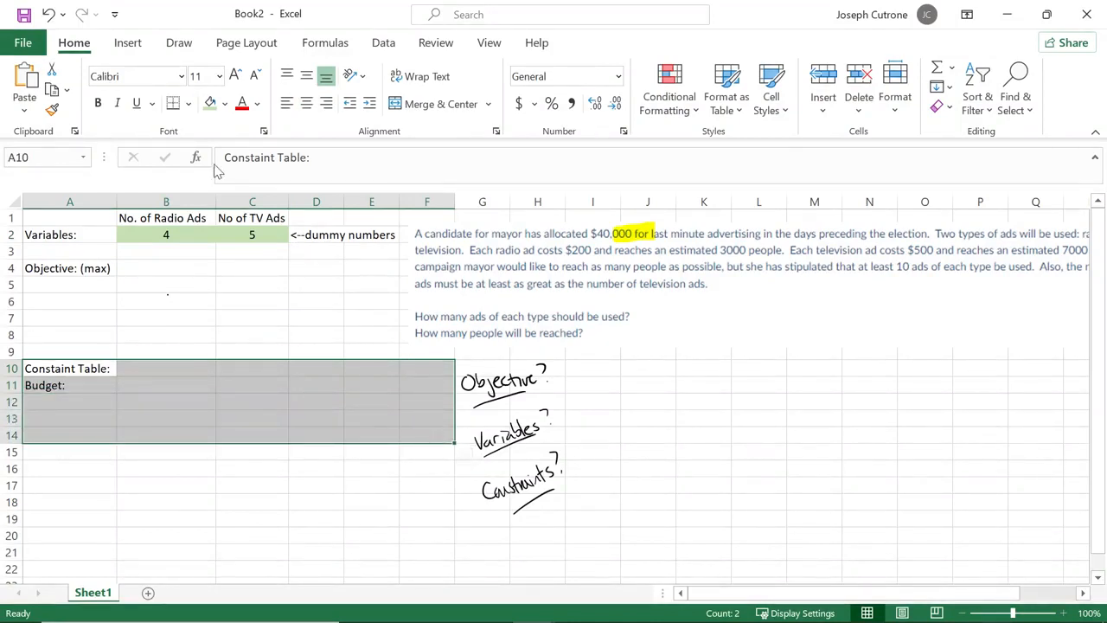
{"action": "left_click", "coordinate": [187, 103]}
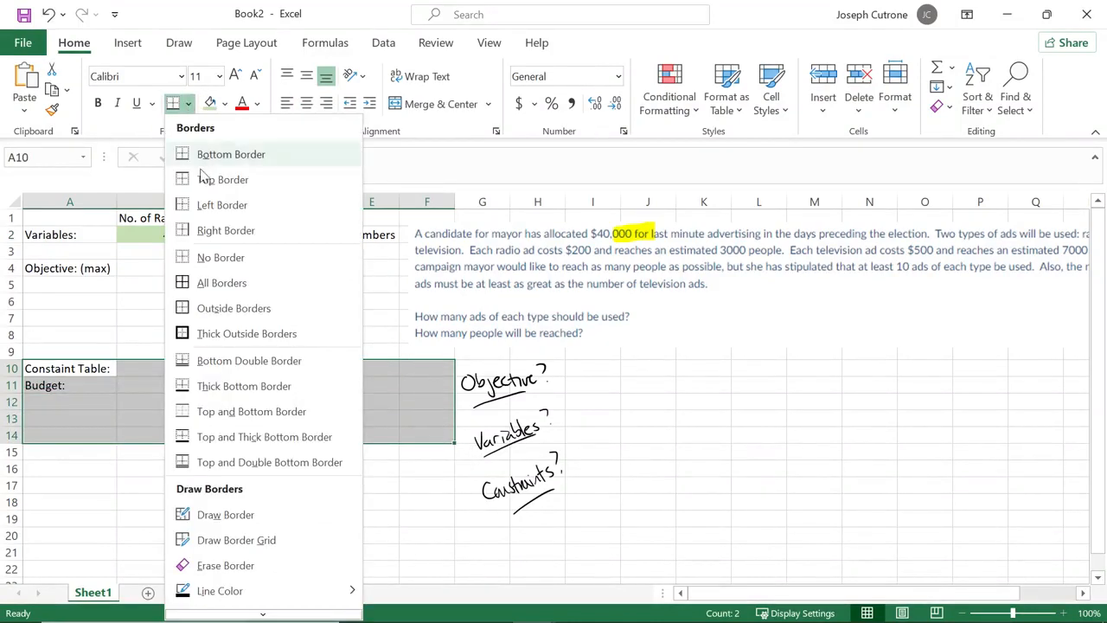
{"action": "left_click", "coordinate": [200, 282]}
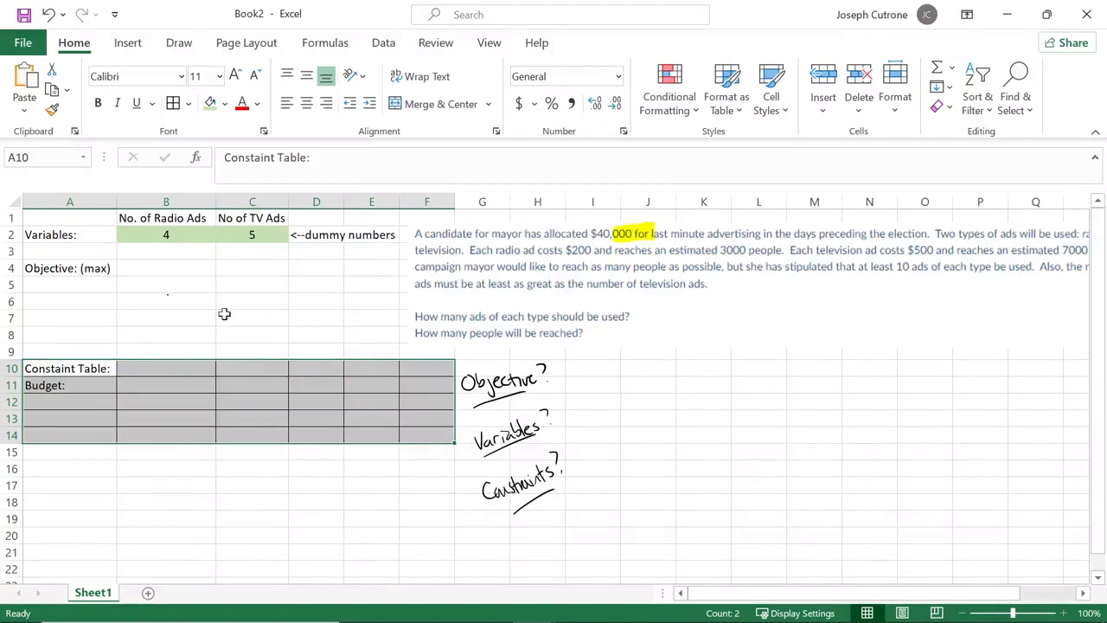
{"action": "left_click", "coordinate": [204, 197]}
{"action": "left_click_drag", "start_coordinate": [204, 197], "coordinate": [482, 199]}
Step: Enter the constraint table headers "LHS", "Sign" and "RHS" in cells D10, E10 and F10
{"action": "left_click", "coordinate": [323, 370]}
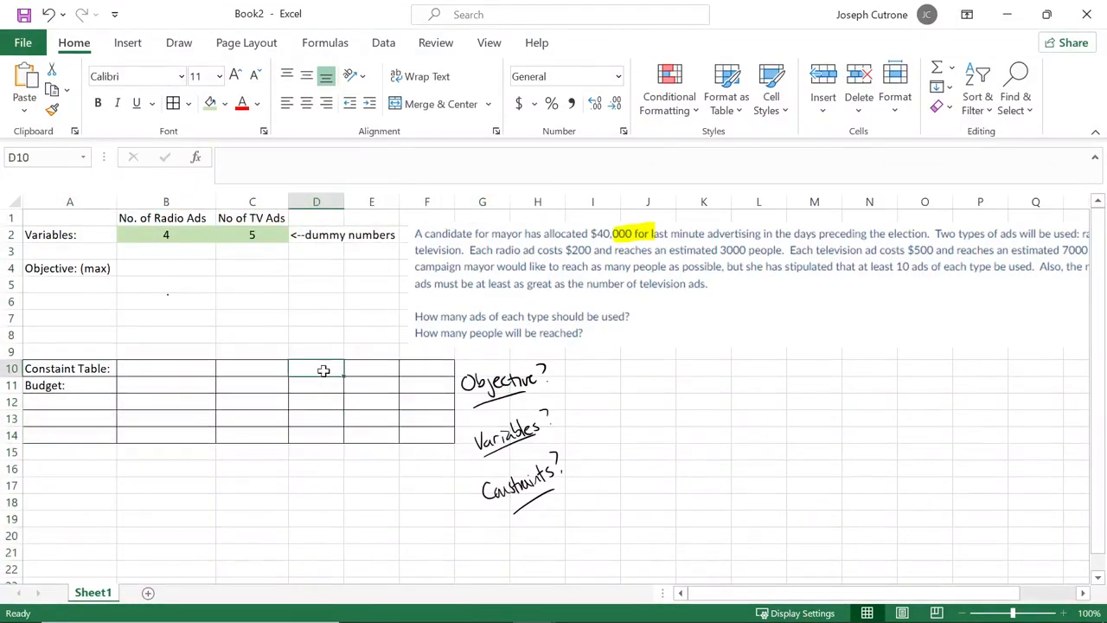
{"action": "type", "text": "LHS"}
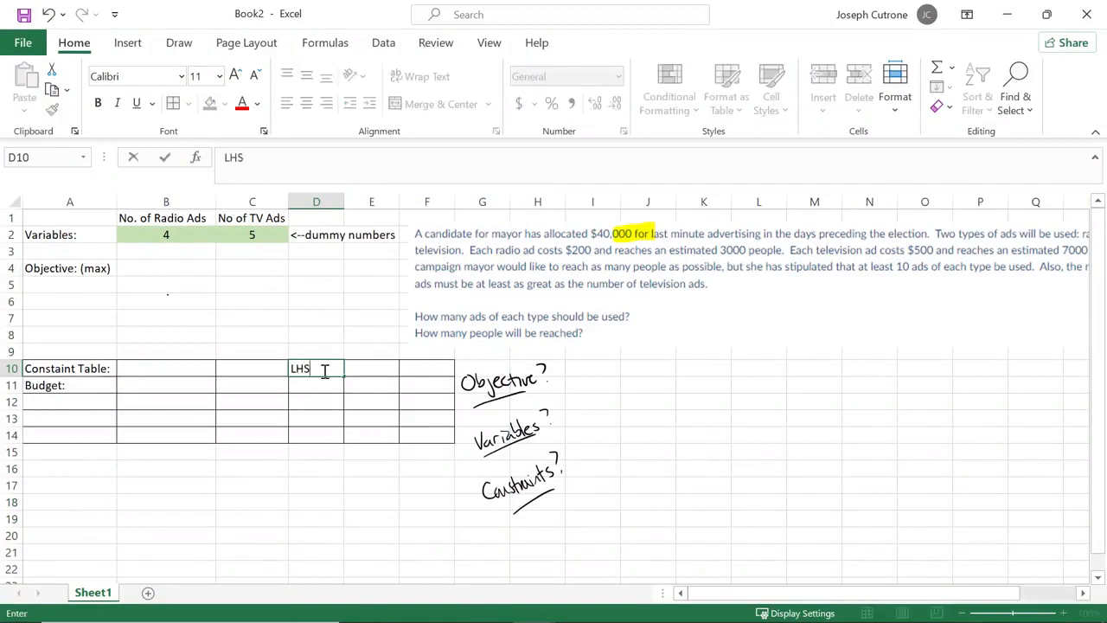
{"action": "key", "text": "Tab"}
{"action": "type", "text": "Sign"}
{"action": "key", "text": "Tab"}
{"action": "type", "text": "RHS"}
{"action": "key", "text": "Return"}
Step: Center the LHS, Sign and RHS headers in cells D10 to F10
{"action": "left_click", "coordinate": [322, 369]}
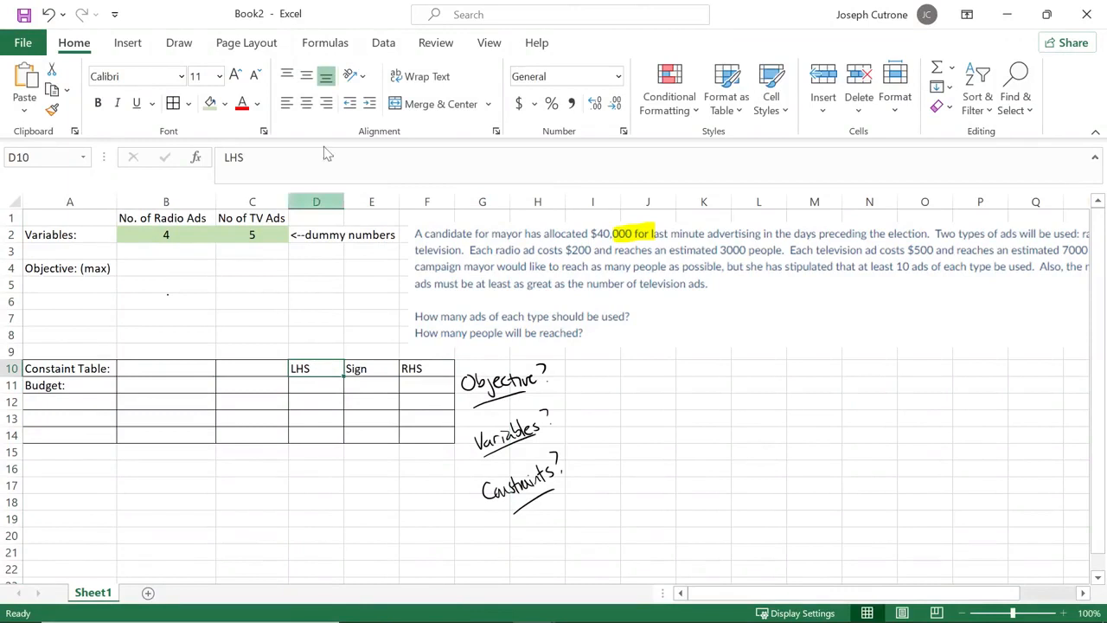
{"action": "left_click", "coordinate": [306, 103]}
{"action": "left_click", "coordinate": [420, 367]}
{"action": "left_click", "coordinate": [306, 103]}
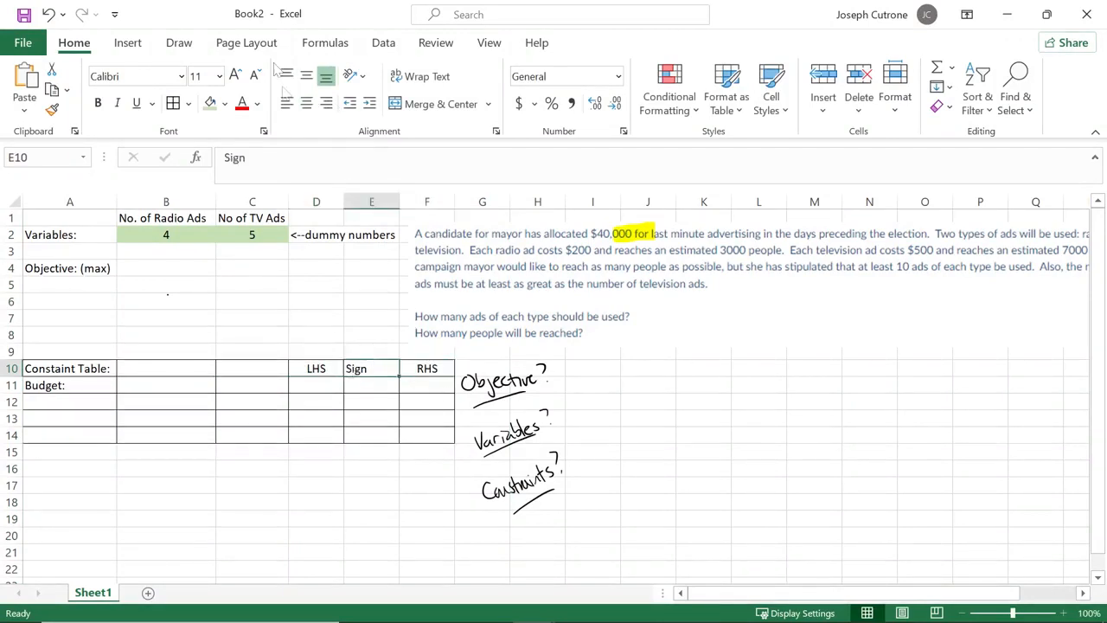
{"action": "left_click", "coordinate": [308, 105]}
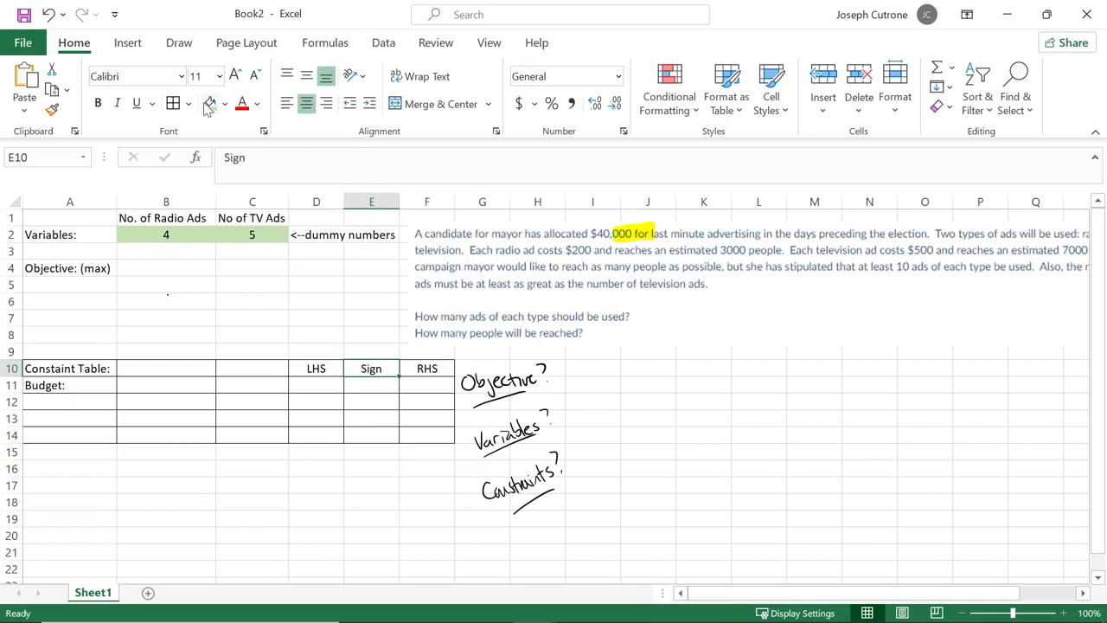
Step: Handwrite "Budget:" in black ink beside the "Constraints?" note, with R and T as column headings above its row
{"action": "left_click", "coordinate": [179, 43]}
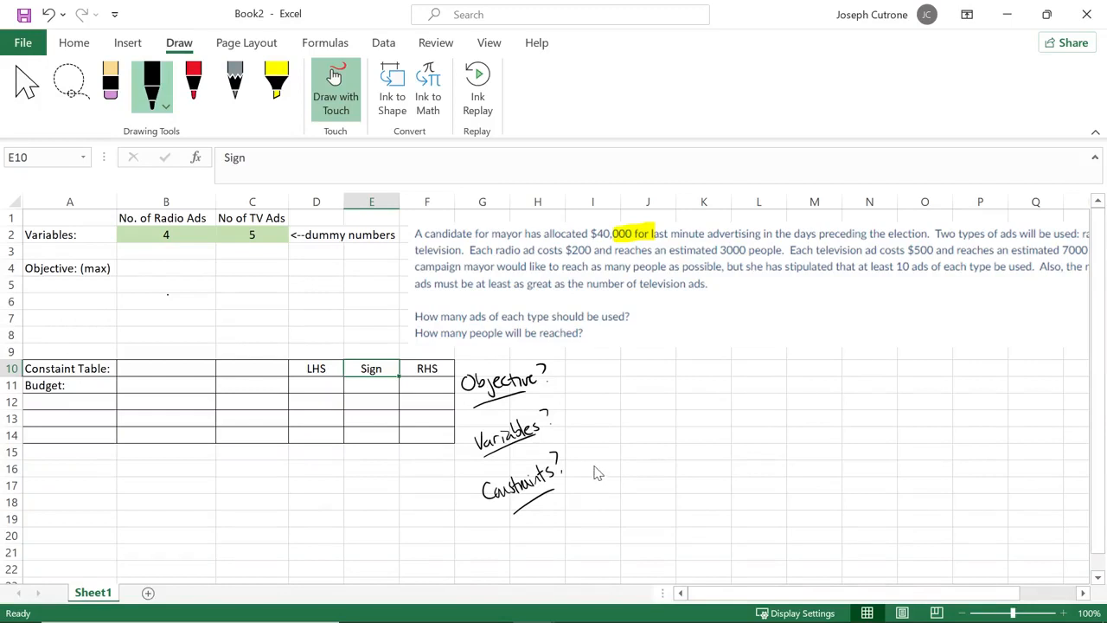
{"action": "mouse_move", "coordinate": [601, 467]}
{"action": "left_mouse_down"}
{"action": "mouse_move", "coordinate": [618, 484]}
{"action": "mouse_move", "coordinate": [659, 478]}
{"action": "left_mouse_up"}
{"action": "left_click_drag", "start_coordinate": [687, 413], "coordinate": [686, 435]}
{"action": "left_click_drag", "start_coordinate": [687, 414], "coordinate": [707, 435]}
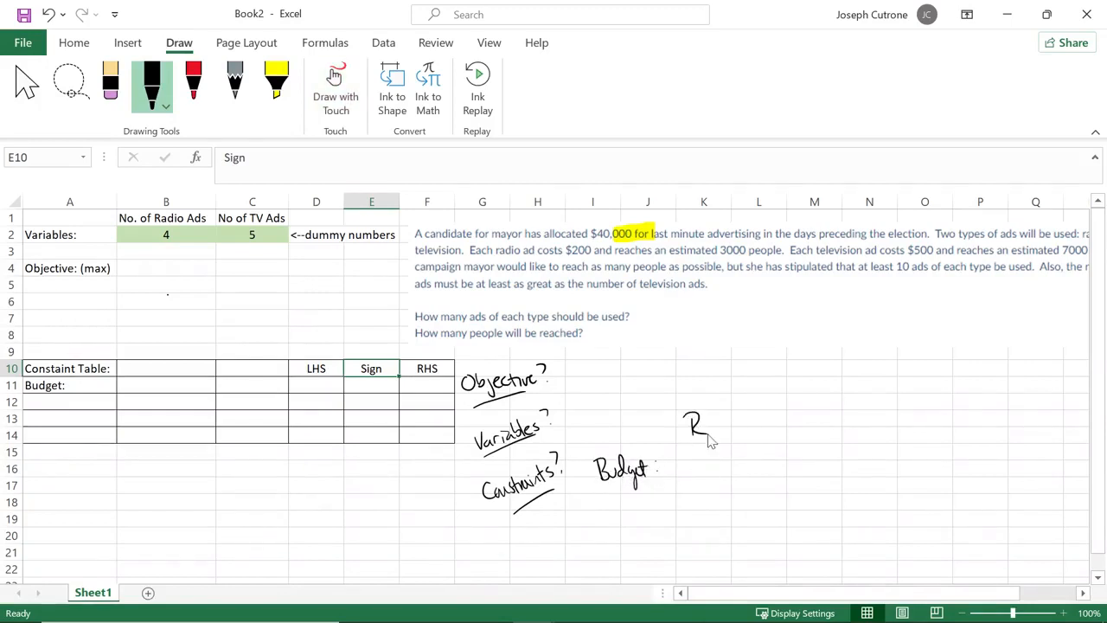
{"action": "left_click_drag", "start_coordinate": [782, 413], "coordinate": [807, 410]}
{"action": "left_click_drag", "start_coordinate": [794, 412], "coordinate": [795, 428]}
Step: Handwrite "200(4) + 500(5) =" and a blank line after "Budget:", and circle the $500 television cost in the problem text
{"action": "mouse_move", "coordinate": [681, 464]}
{"action": "left_mouse_down"}
{"action": "mouse_move", "coordinate": [694, 476]}
{"action": "mouse_move", "coordinate": [700, 464]}
{"action": "left_mouse_up"}
{"action": "mouse_move", "coordinate": [709, 464]}
{"action": "left_mouse_down"}
{"action": "mouse_move", "coordinate": [715, 481]}
{"action": "mouse_move", "coordinate": [736, 468]}
{"action": "mouse_move", "coordinate": [732, 477]}
{"action": "left_mouse_up"}
{"action": "left_click_drag", "start_coordinate": [737, 448], "coordinate": [738, 478]}
{"action": "left_click_drag", "start_coordinate": [754, 455], "coordinate": [754, 473]}
{"action": "left_click_drag", "start_coordinate": [748, 464], "coordinate": [761, 463]}
{"action": "left_click_drag", "start_coordinate": [939, 233], "coordinate": [932, 231]}
{"action": "mouse_move", "coordinate": [782, 454]}
{"action": "left_mouse_down"}
{"action": "mouse_move", "coordinate": [781, 467]}
{"action": "mouse_move", "coordinate": [808, 467]}
{"action": "mouse_move", "coordinate": [828, 448]}
{"action": "left_mouse_up"}
{"action": "mouse_move", "coordinate": [829, 443]}
{"action": "left_mouse_down"}
{"action": "mouse_move", "coordinate": [832, 467]}
{"action": "mouse_move", "coordinate": [859, 451]}
{"action": "mouse_move", "coordinate": [948, 446]}
{"action": "left_mouse_up"}
Step: Handwrite "≤ 40,000" with a question mark above the sign to complete the budget inequality
{"action": "left_click", "coordinate": [935, 416]}
{"action": "left_click_drag", "start_coordinate": [932, 399], "coordinate": [975, 438]}
{"action": "mouse_move", "coordinate": [988, 421]}
{"action": "left_mouse_down"}
{"action": "mouse_move", "coordinate": [995, 442]}
{"action": "mouse_move", "coordinate": [1007, 422]}
{"action": "left_mouse_up"}
{"action": "mouse_move", "coordinate": [1019, 420]}
{"action": "left_mouse_down"}
{"action": "mouse_move", "coordinate": [1019, 436]}
{"action": "mouse_move", "coordinate": [1023, 420]}
{"action": "left_mouse_up"}
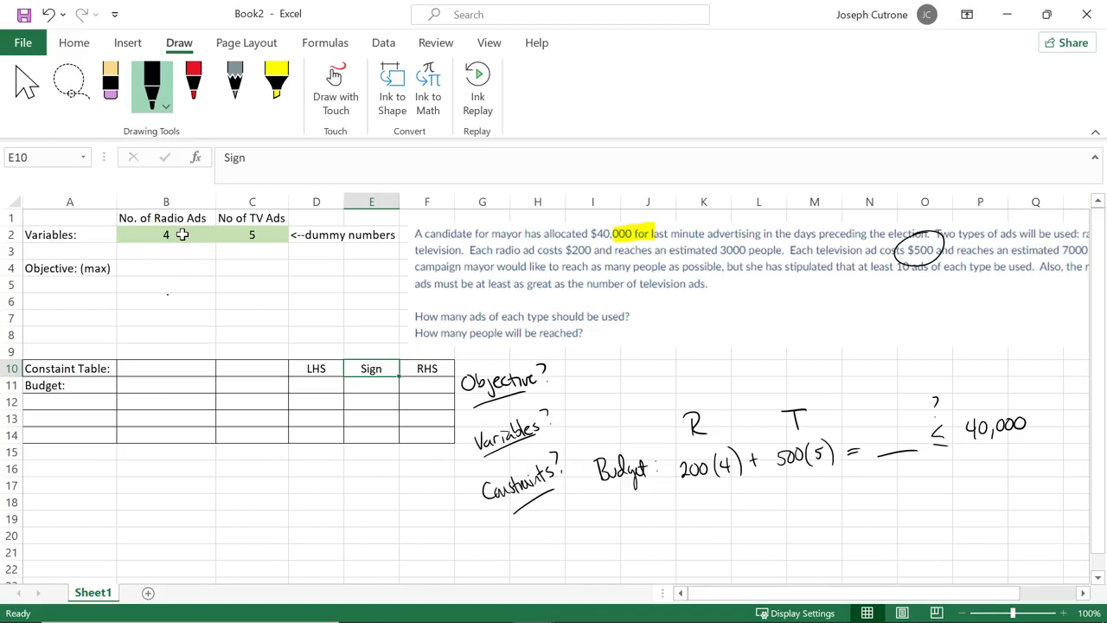
Step: Enter the radio ad cost 200 in B11 of the Budget row and center it
{"action": "left_click", "coordinate": [171, 384]}
{"action": "type", "text": "200"}
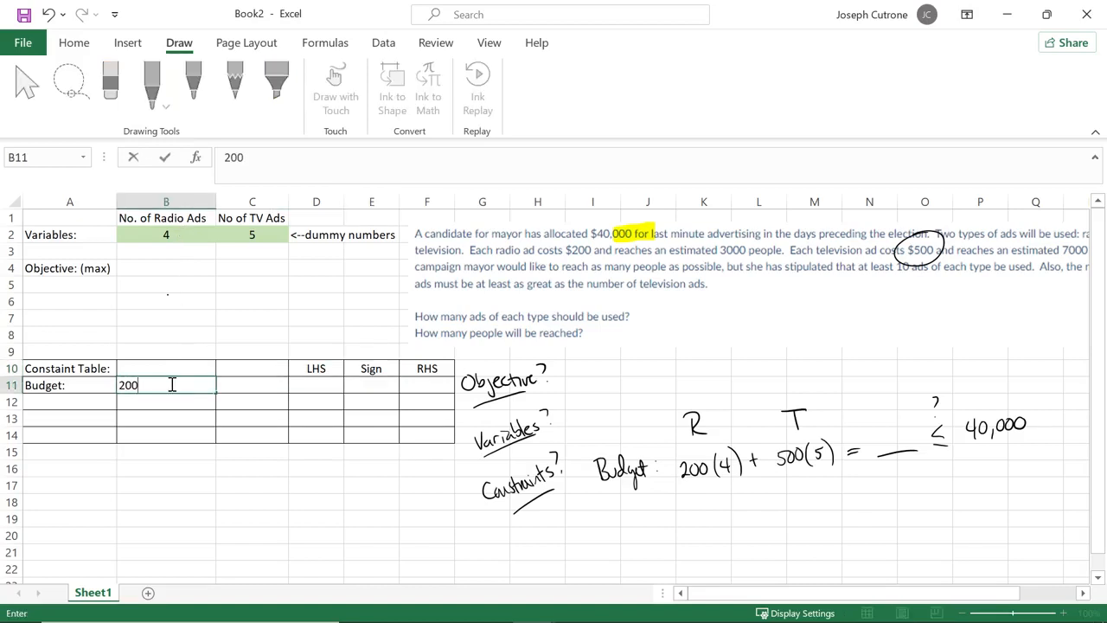
{"action": "key", "text": "Return"}
{"action": "left_click", "coordinate": [166, 384]}
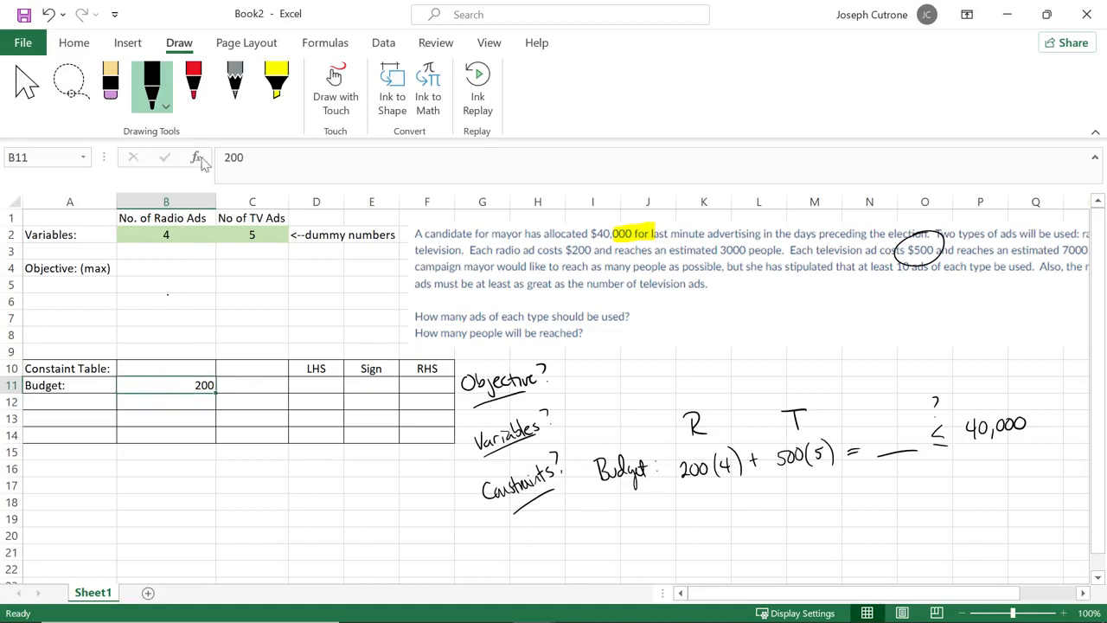
{"action": "left_click", "coordinate": [82, 42]}
{"action": "left_click", "coordinate": [307, 103]}
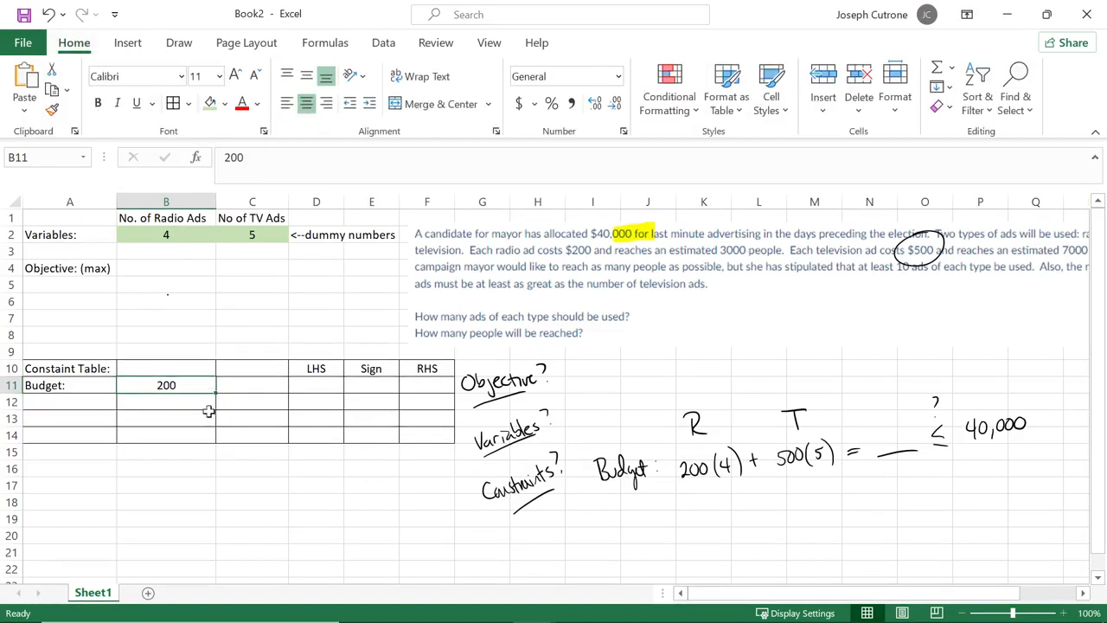
Step: Enter the TV ad cost 500 in C11 of the Budget row and center it
{"action": "left_click", "coordinate": [251, 388]}
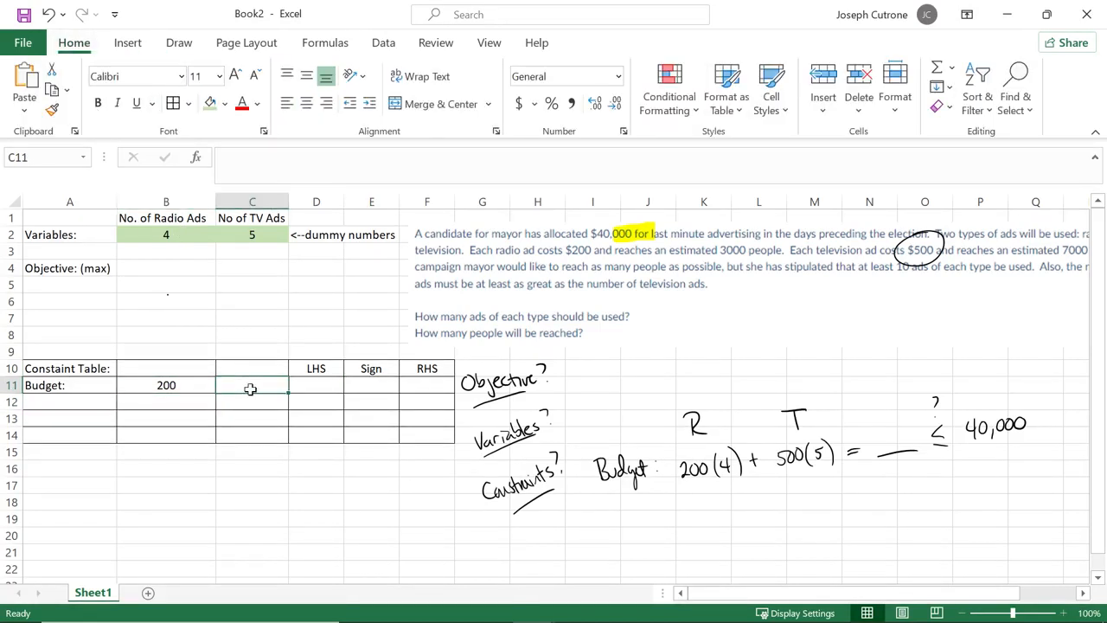
{"action": "type", "text": "500"}
{"action": "key", "text": "Return"}
{"action": "left_click", "coordinate": [250, 387]}
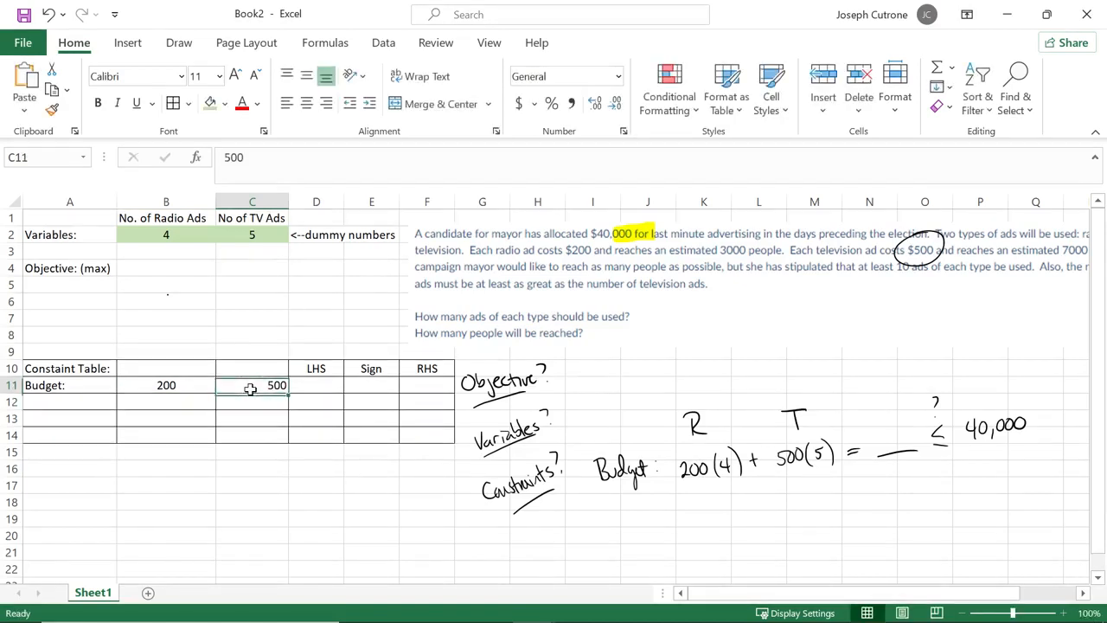
{"action": "left_click", "coordinate": [306, 103]}
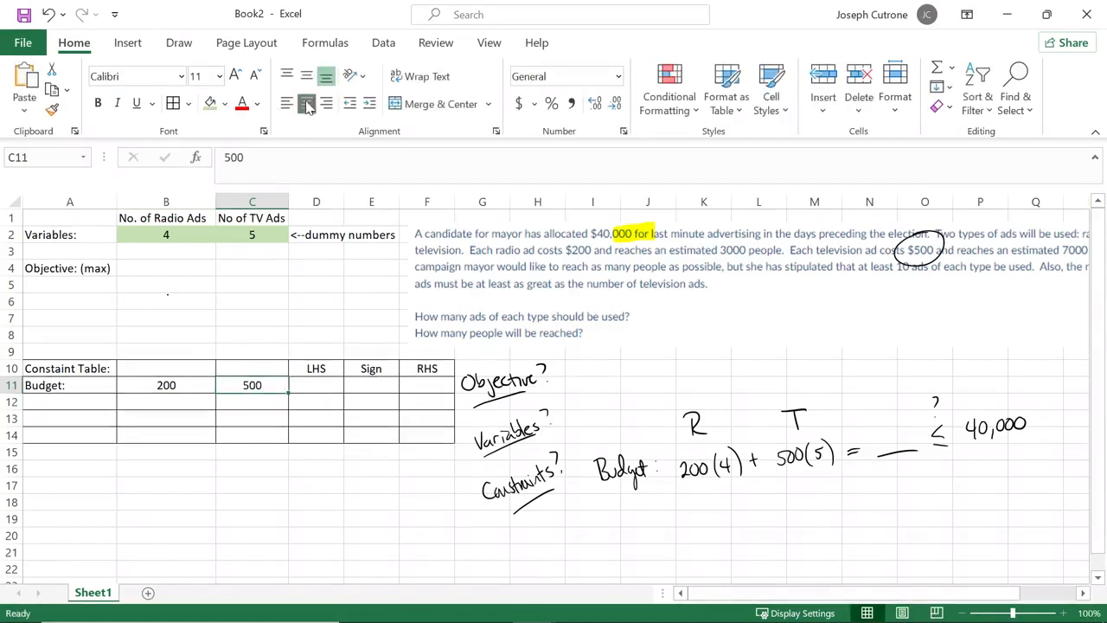
Step: Enter the note "(formula)" in D9 above the LHS header
{"action": "left_click", "coordinate": [312, 387]}
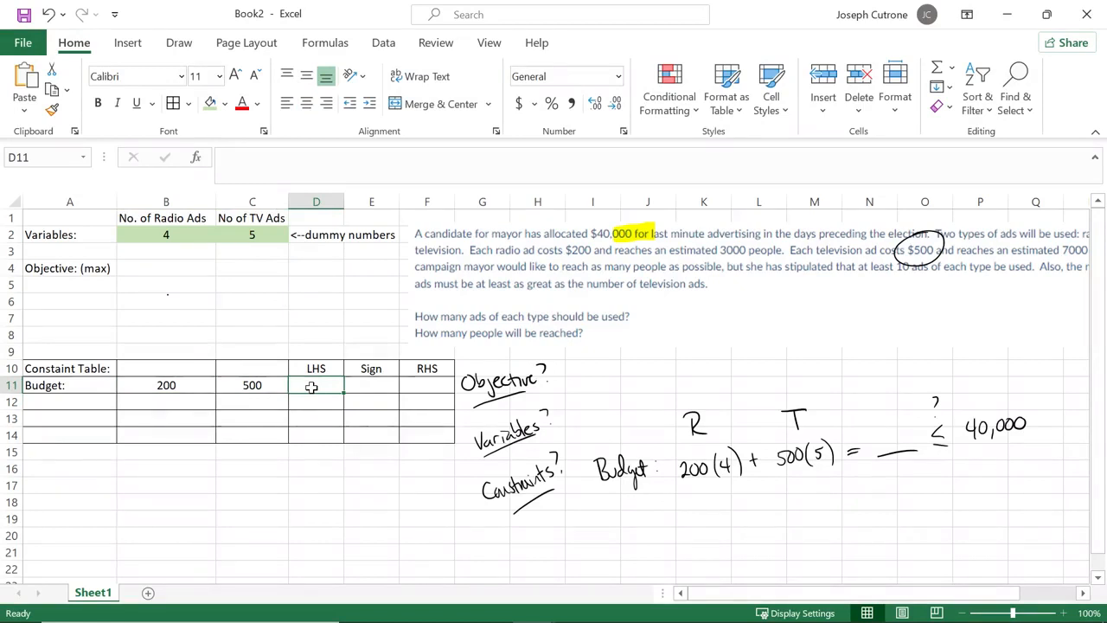
{"action": "left_click", "coordinate": [314, 352]}
{"action": "type", "text": "(formula)"}
{"action": "key", "text": "Return"}
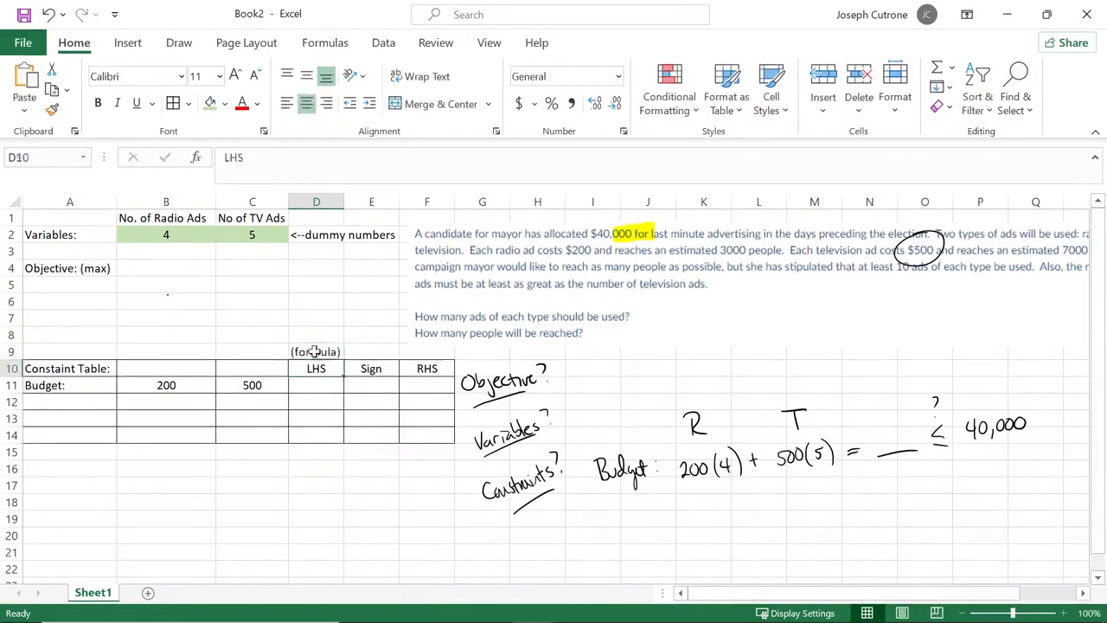
Step: Enter =SUMPRODUCT(B2:C2,B11:C11) in D11 as the left-hand side of the Budget constraint and center the cell
{"action": "left_click", "coordinate": [320, 387]}
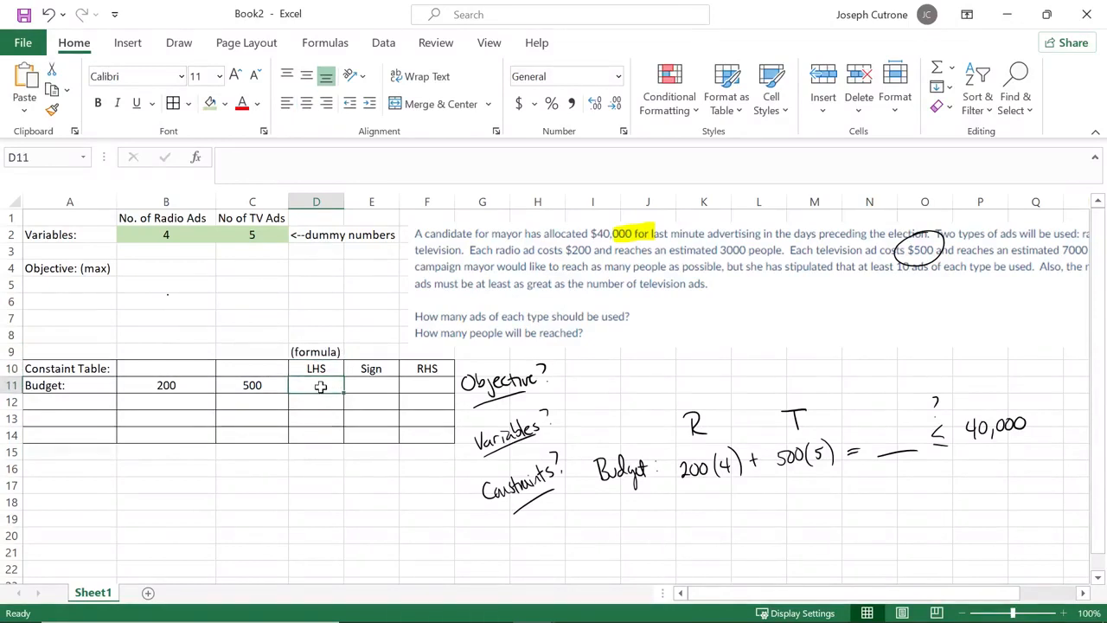
{"action": "type", "text": "="}
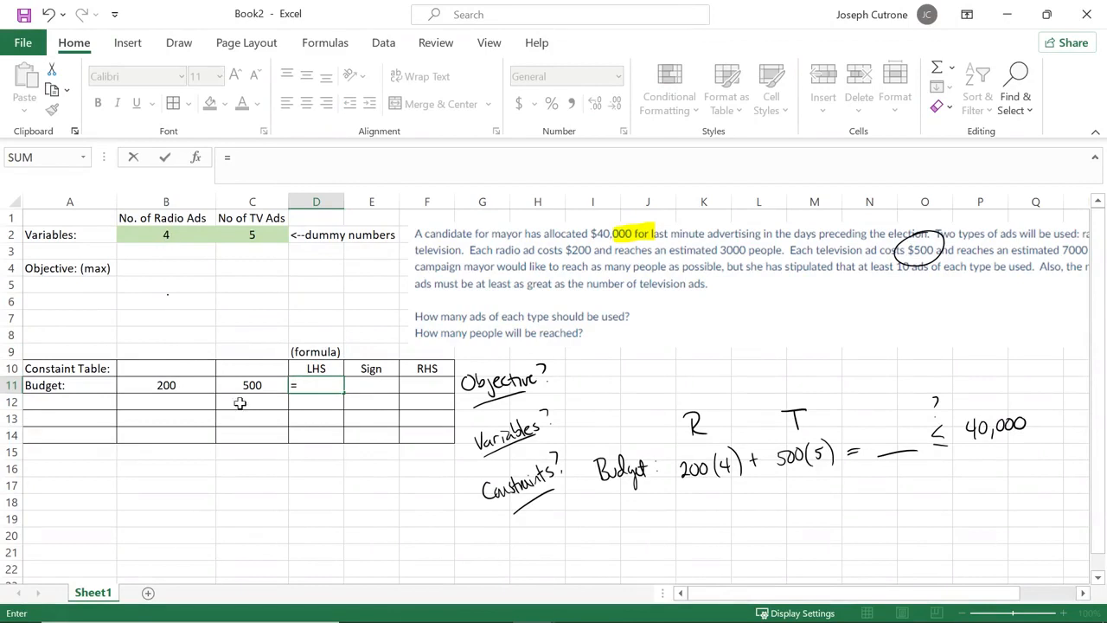
{"action": "type", "text": "sum"}
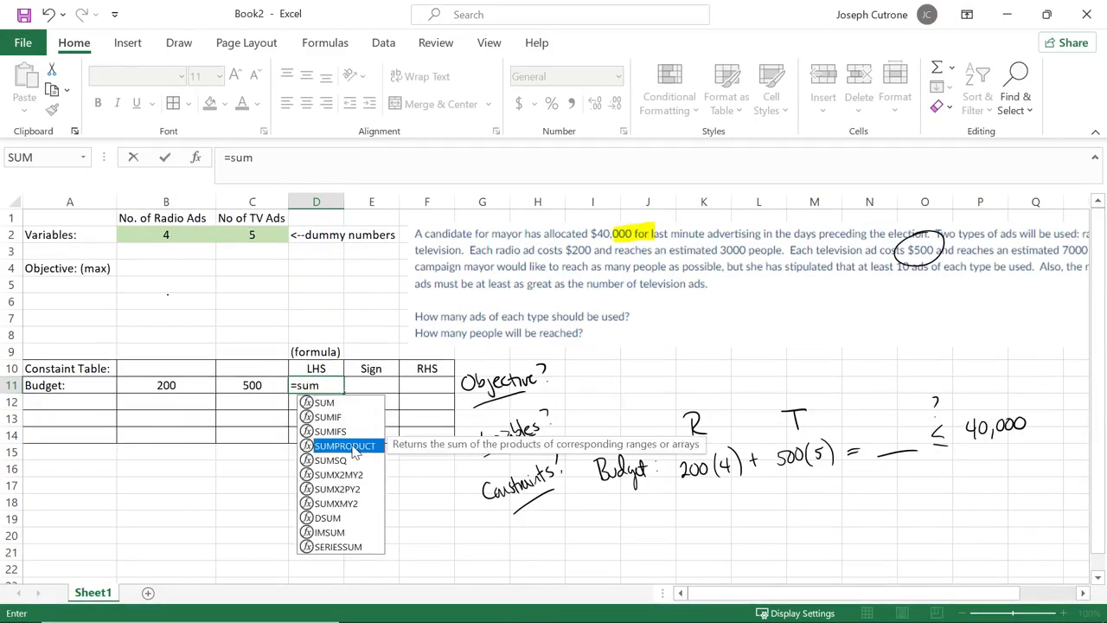
{"action": "double_click", "coordinate": [353, 448]}
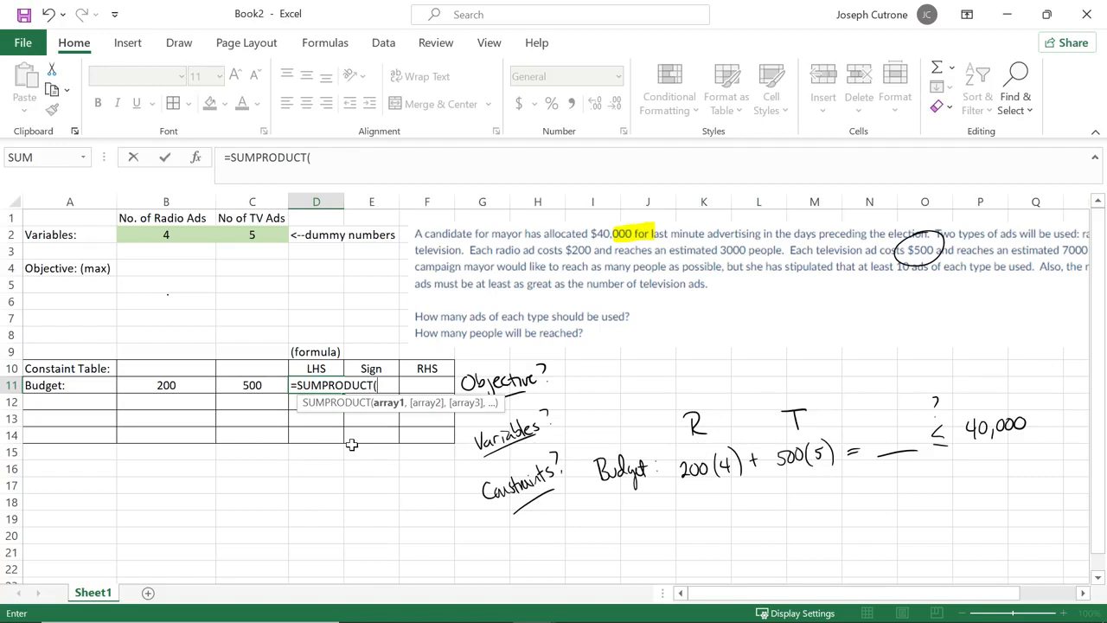
{"action": "left_click_drag", "start_coordinate": [179, 234], "coordinate": [263, 235]}
{"action": "type", "text": ","}
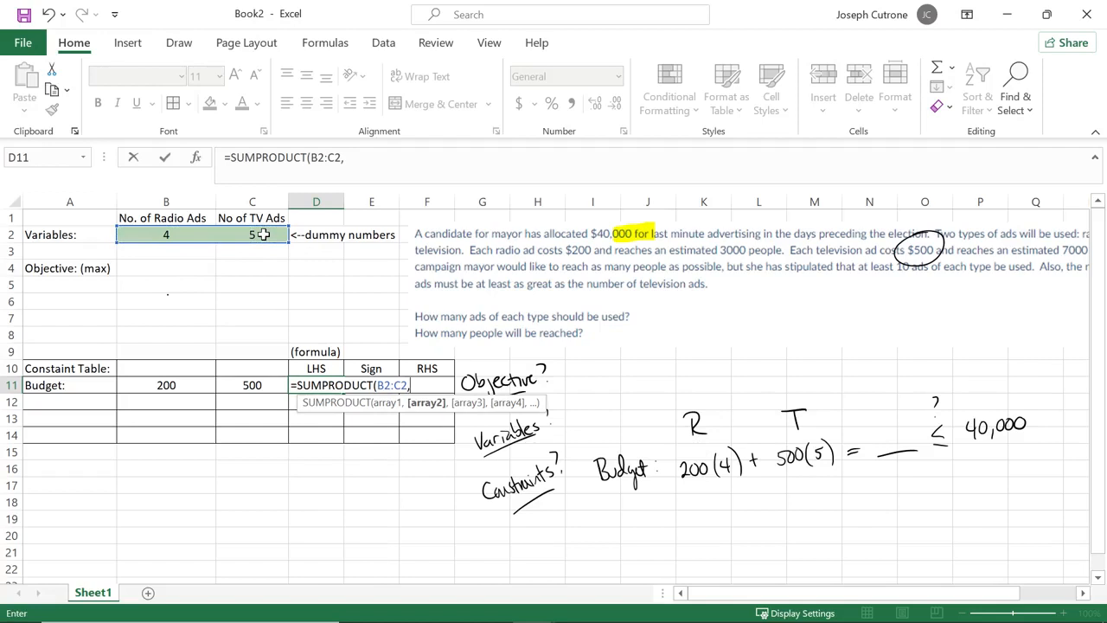
{"action": "left_click_drag", "start_coordinate": [165, 383], "coordinate": [249, 385]}
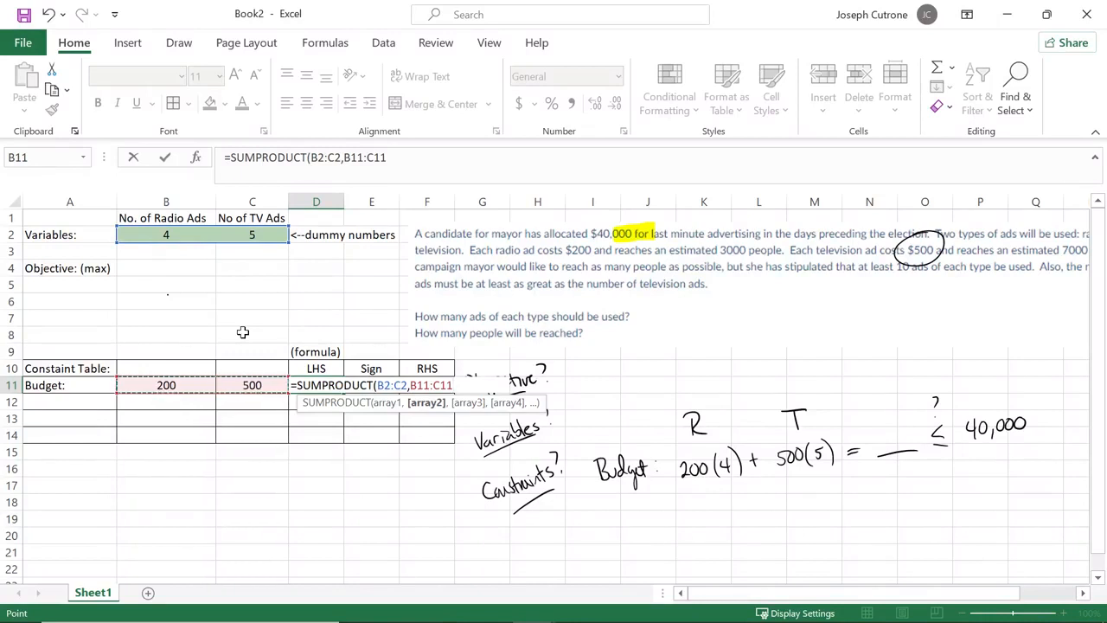
{"action": "key", "text": "Return"}
{"action": "key", "text": "Up"}
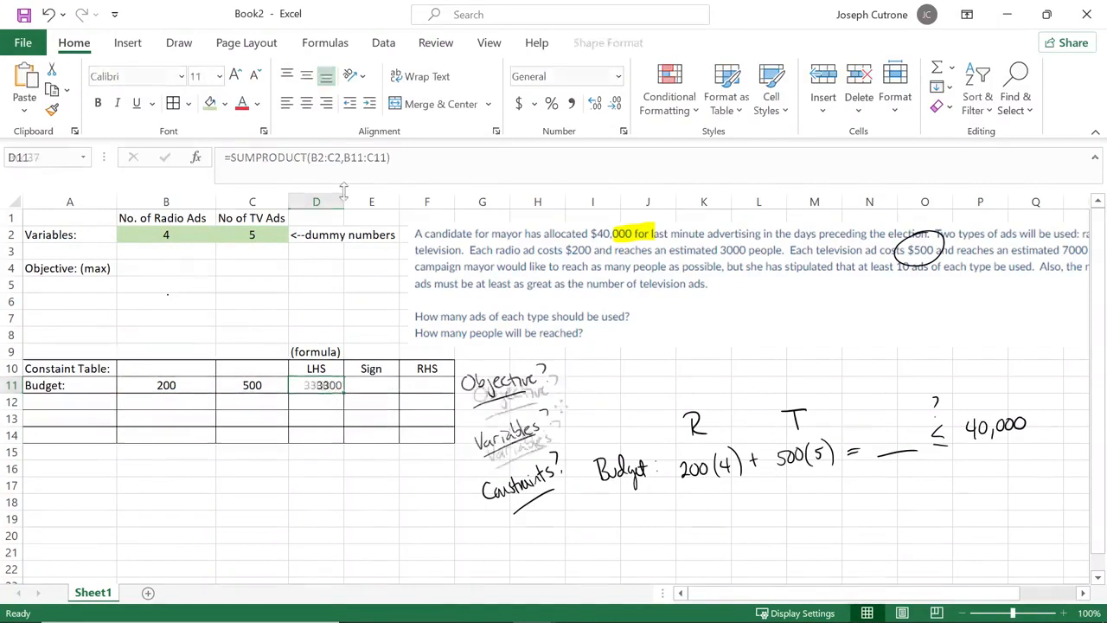
Step: Delete the handwritten "Objective?" and "Variables?" notes beside the constraint table
{"action": "left_click_drag", "start_coordinate": [552, 393], "coordinate": [598, 403]}
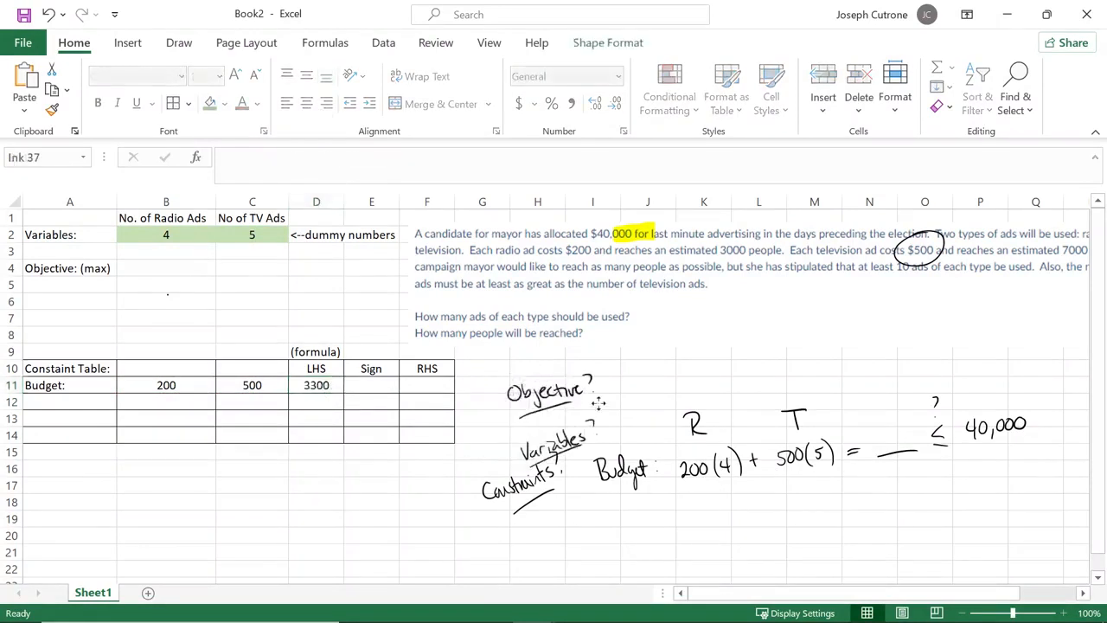
{"action": "key", "text": "Delete"}
Step: Enter =FORMULATEXT(D11) in G11 to show the Budget row's LHS formula as text
{"action": "left_click", "coordinate": [490, 385]}
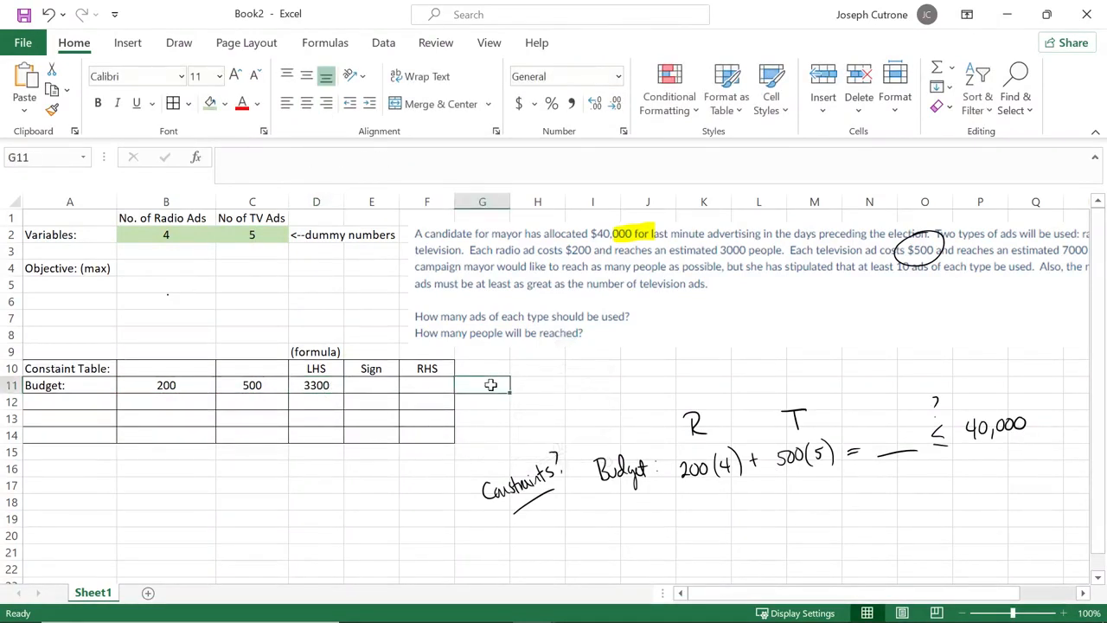
{"action": "type", "text": "=formu"}
{"action": "key", "text": "Tab"}
{"action": "left_click", "coordinate": [316, 385]}
{"action": "key", "text": "Return"}
Step: Enter the header "(LHS formula)" in G10 and left-align it
{"action": "left_click", "coordinate": [484, 368]}
{"action": "type", "text": "(LHS formula)"}
{"action": "key", "text": "Return"}
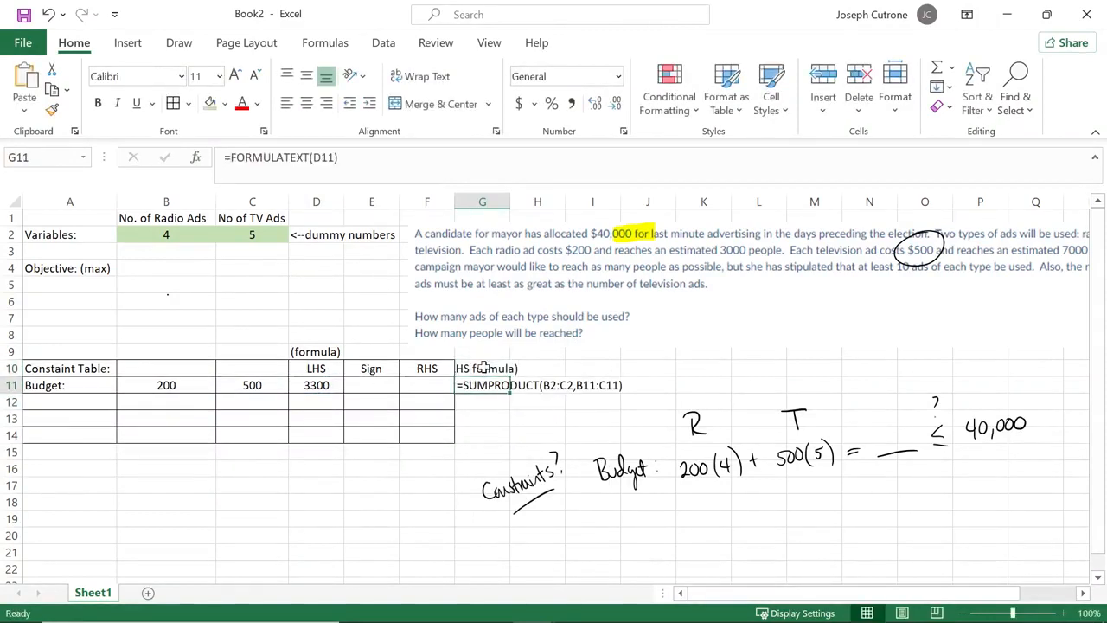
{"action": "left_click", "coordinate": [483, 368]}
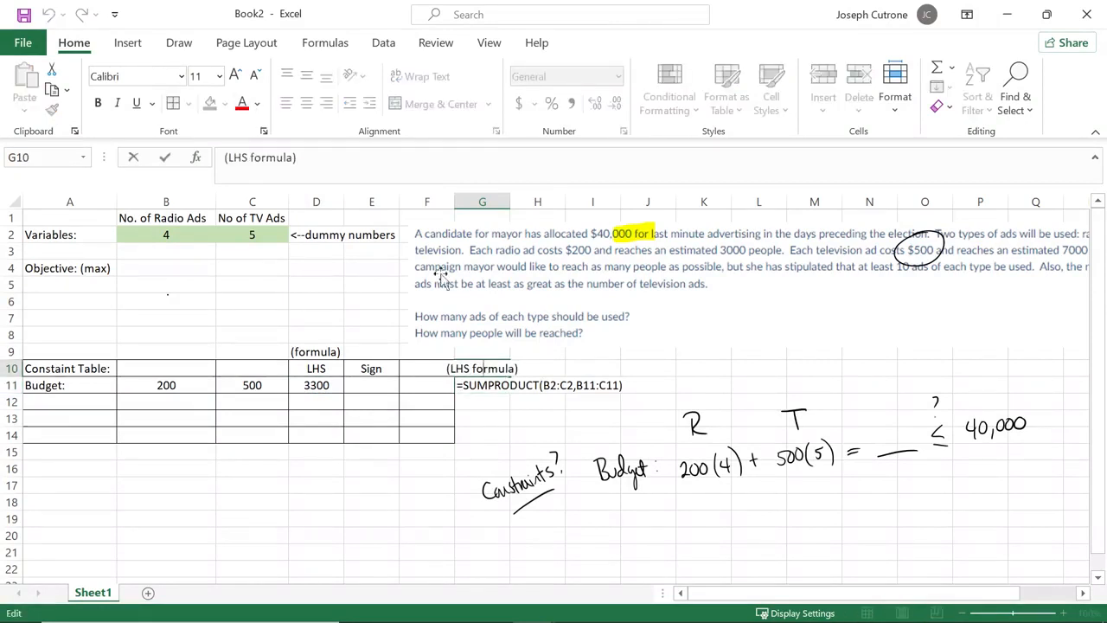
{"action": "left_click", "coordinate": [474, 415]}
{"action": "left_click", "coordinate": [482, 368]}
{"action": "left_click", "coordinate": [287, 103]}
Step: Enter the sign "<=" in E11 of the Budget row and center it
{"action": "left_click", "coordinate": [353, 389]}
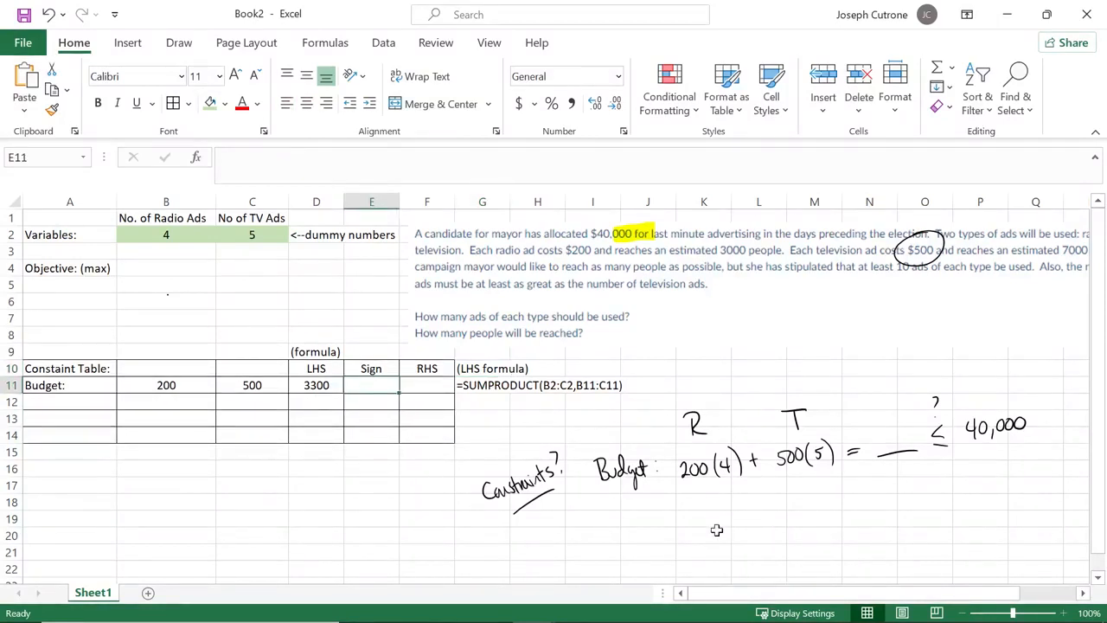
{"action": "type", "text": "<="}
{"action": "key", "text": "ctrl+Return"}
{"action": "left_click", "coordinate": [308, 102]}
Step: Make the B2:C2 reference absolute in the Budget row's LHS formula in D11, giving =SUMPRODUCT($B$2:$C$2,B11:C11)
{"action": "left_click", "coordinate": [320, 385]}
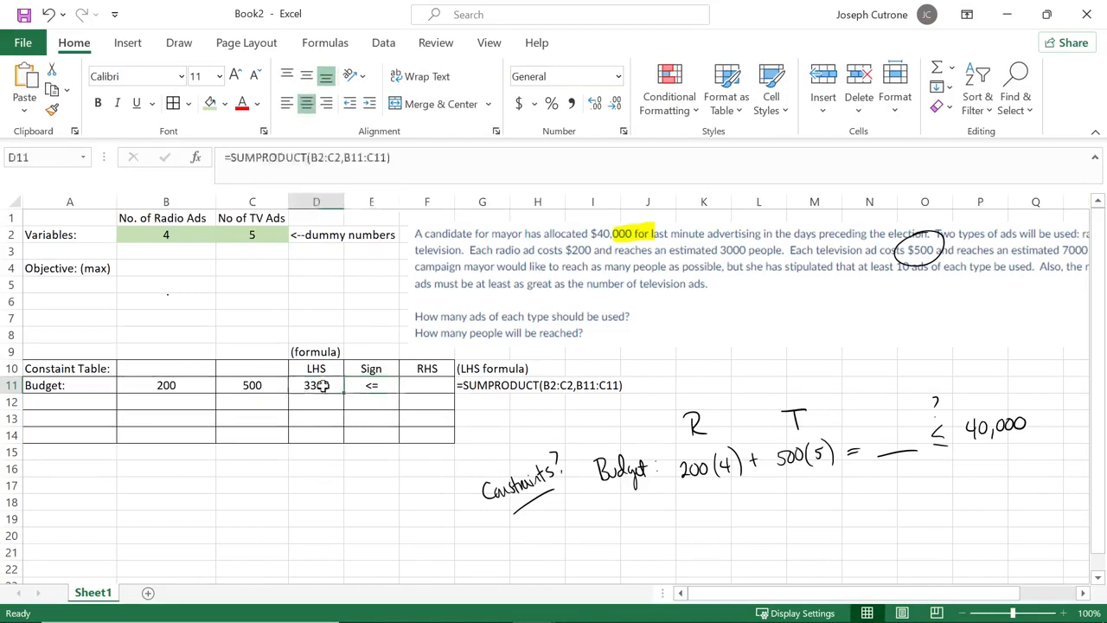
{"action": "double_click", "coordinate": [321, 386]}
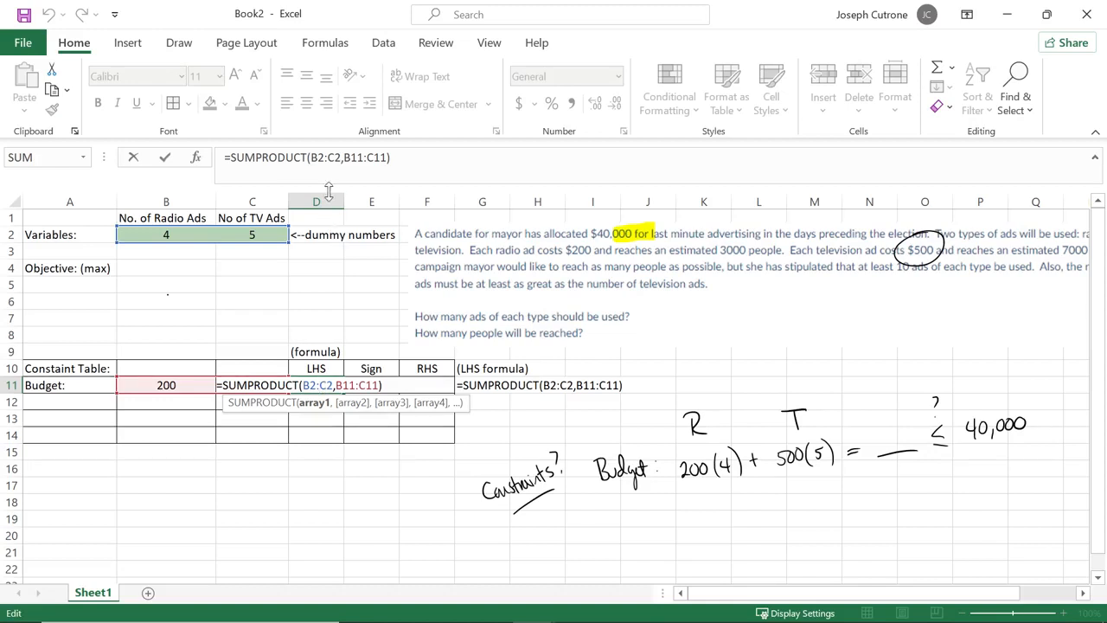
{"action": "left_click_drag", "start_coordinate": [311, 161], "coordinate": [341, 162]}
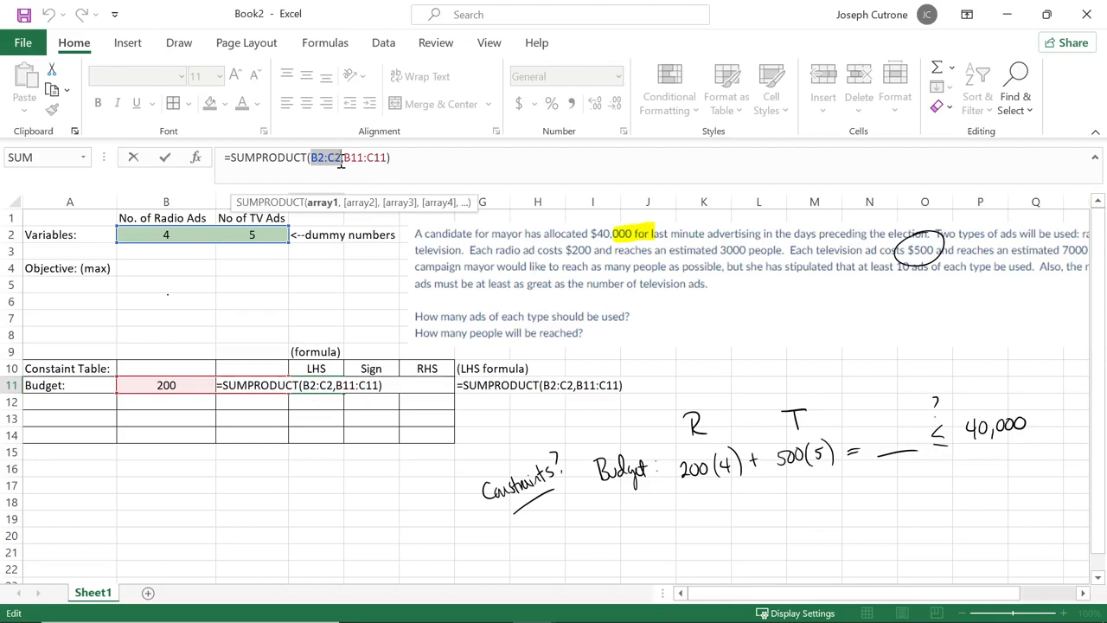
{"action": "key", "text": "F4"}
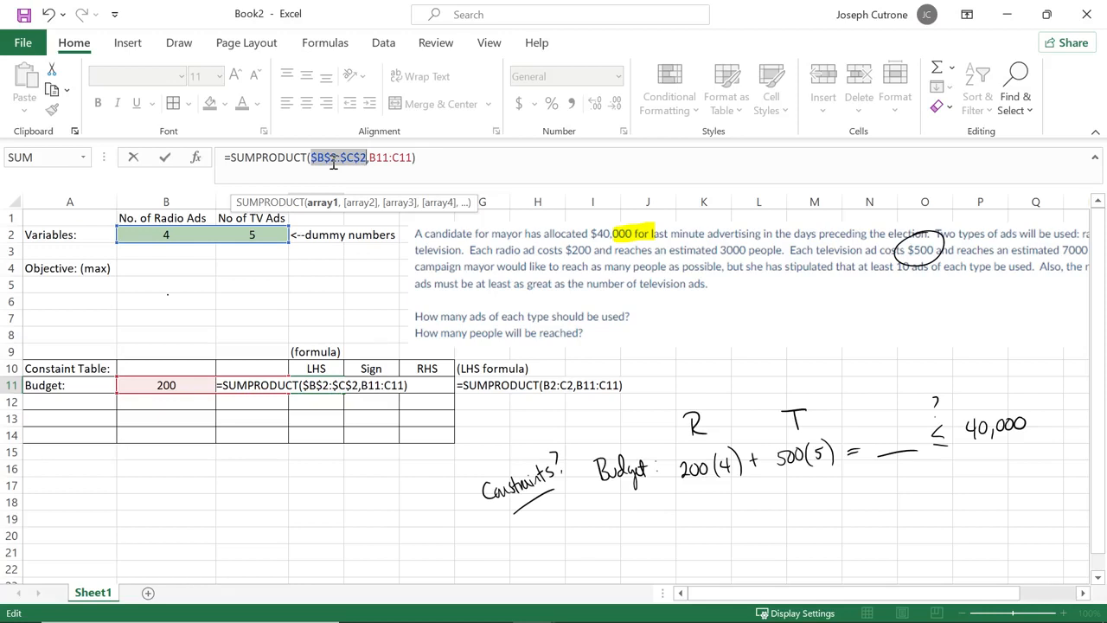
{"action": "key", "text": "Return"}
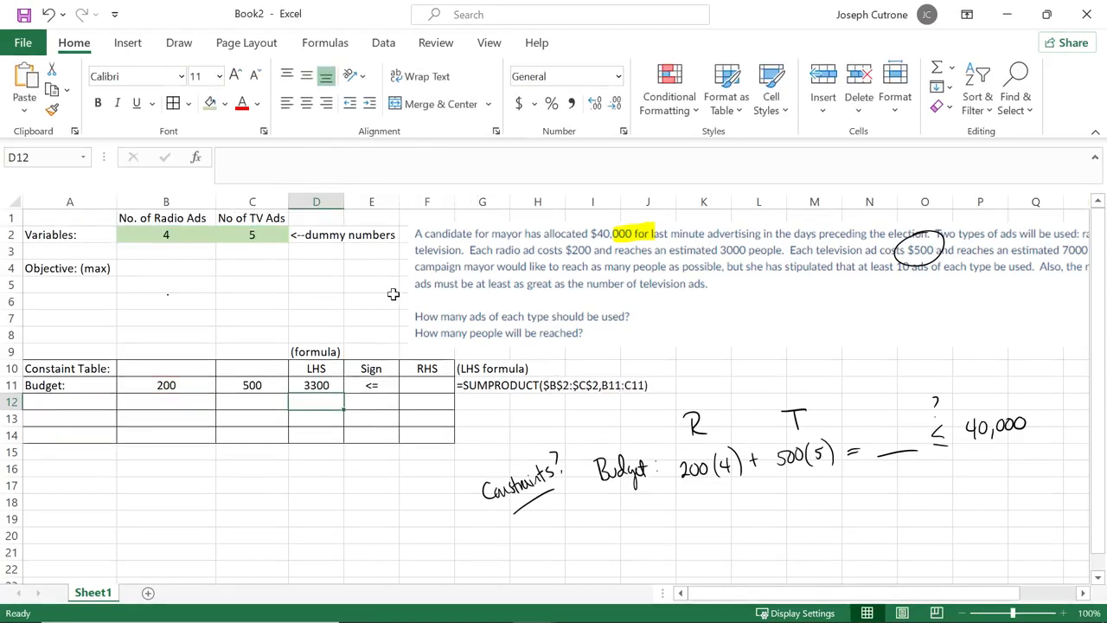
{"action": "left_click", "coordinate": [316, 387]}
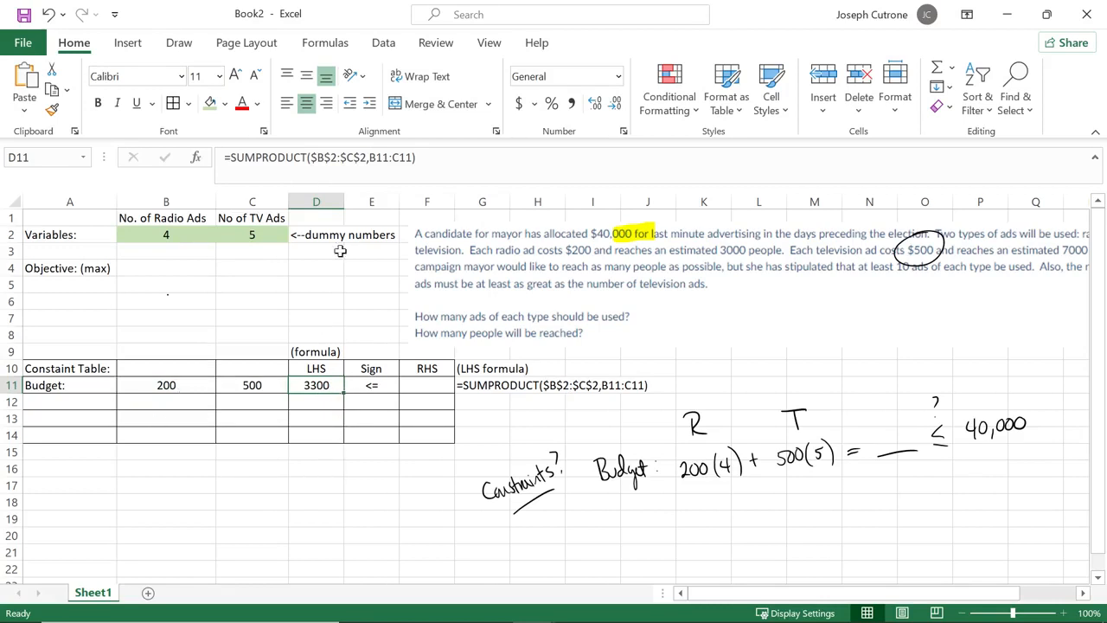
{"action": "left_click", "coordinate": [153, 388]}
{"action": "left_click_drag", "start_coordinate": [153, 389], "coordinate": [261, 396]}
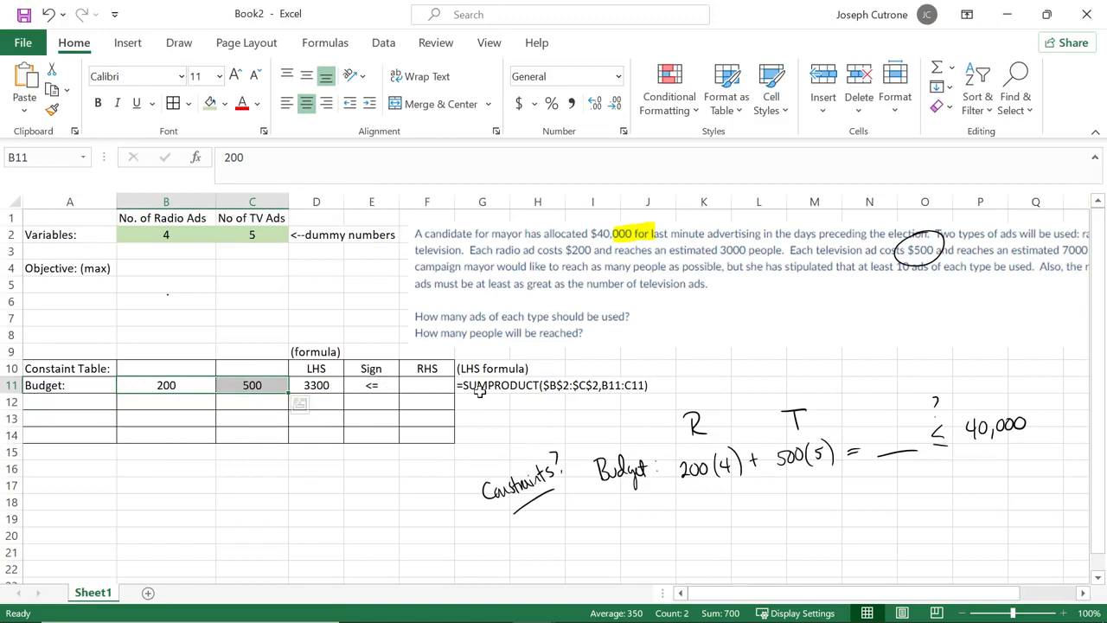
Step: Enter 40000 as the Budget row's RHS in F11 and center it
{"action": "left_click", "coordinate": [424, 388]}
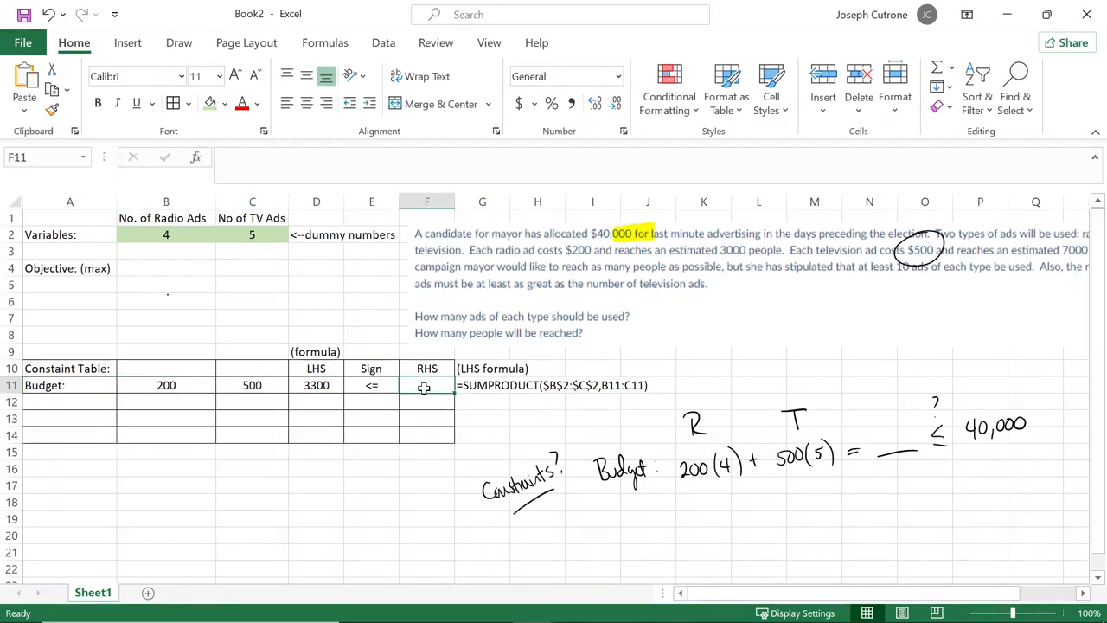
{"action": "type", "text": "40000"}
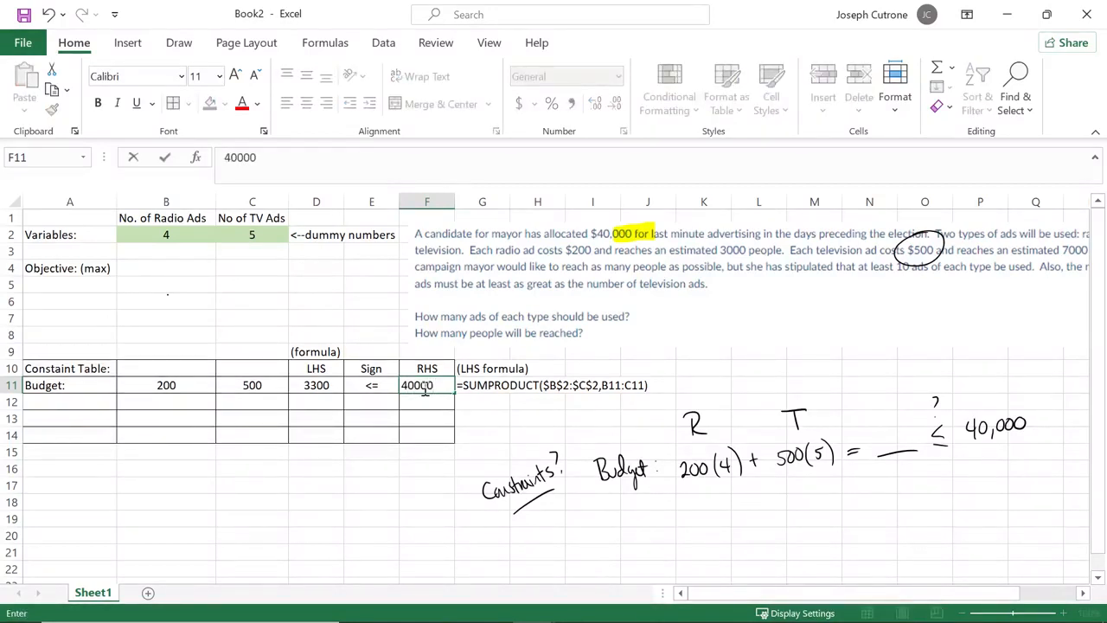
{"action": "key", "text": "Return"}
{"action": "left_click", "coordinate": [424, 388]}
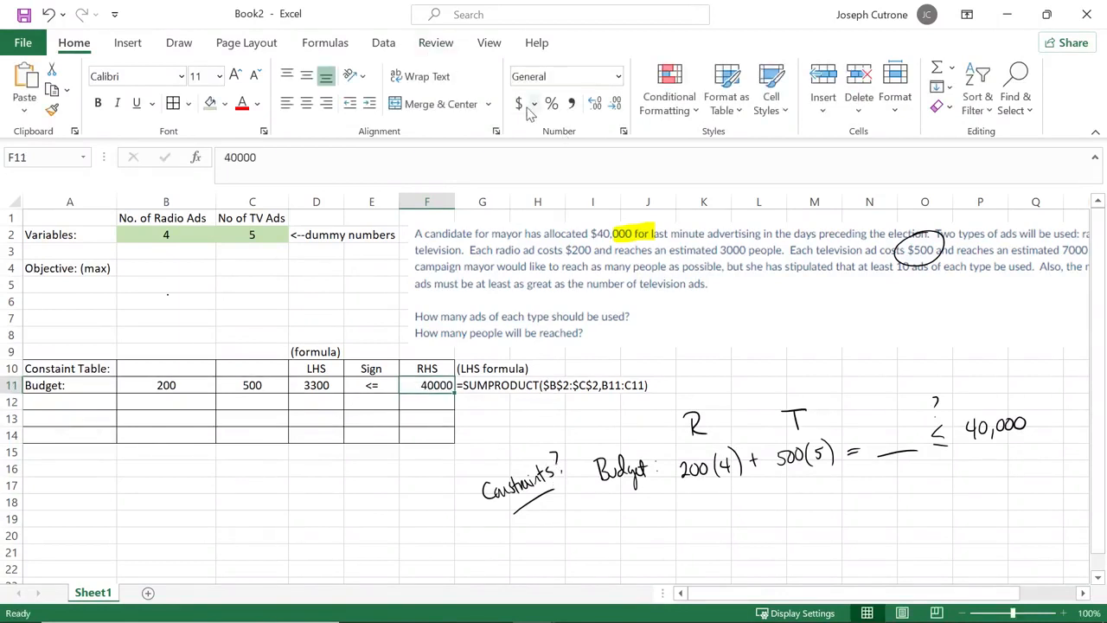
{"action": "left_click", "coordinate": [308, 104]}
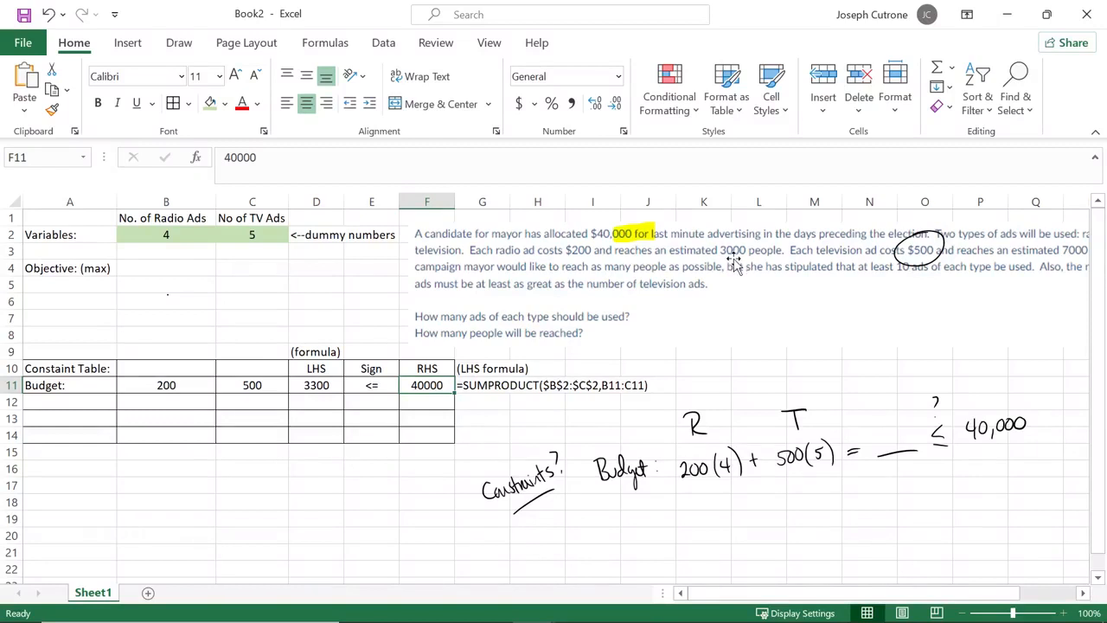
Step: Shift the problem-text picture slightly to the left and enter the note "<--coeff for object" in D3
{"action": "left_click_drag", "start_coordinate": [889, 279], "coordinate": [927, 294]}
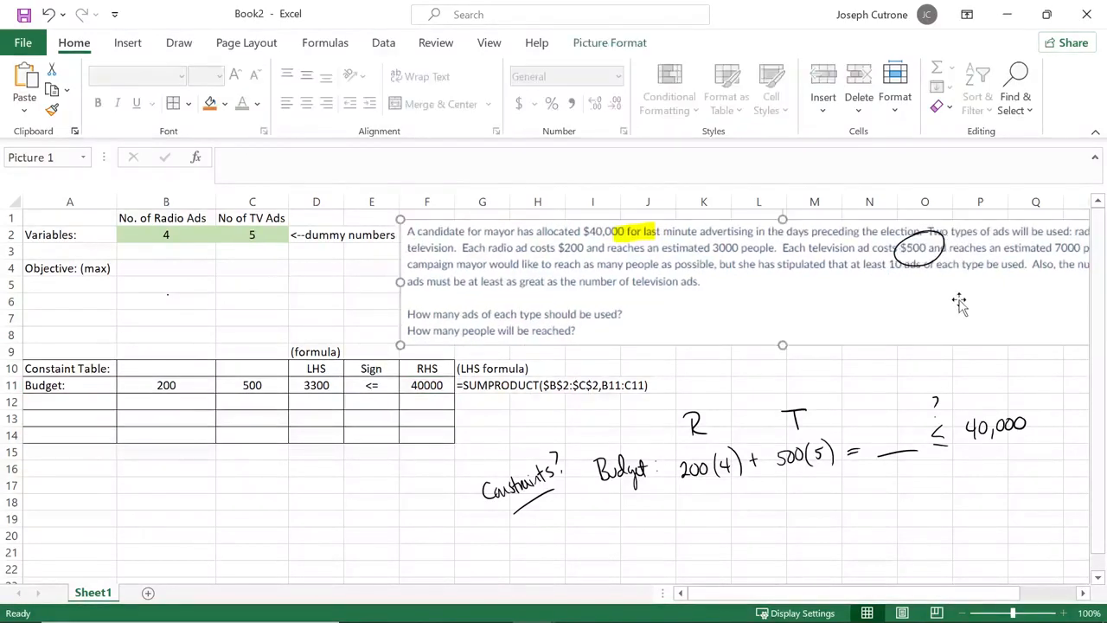
{"action": "left_click", "coordinate": [175, 251]}
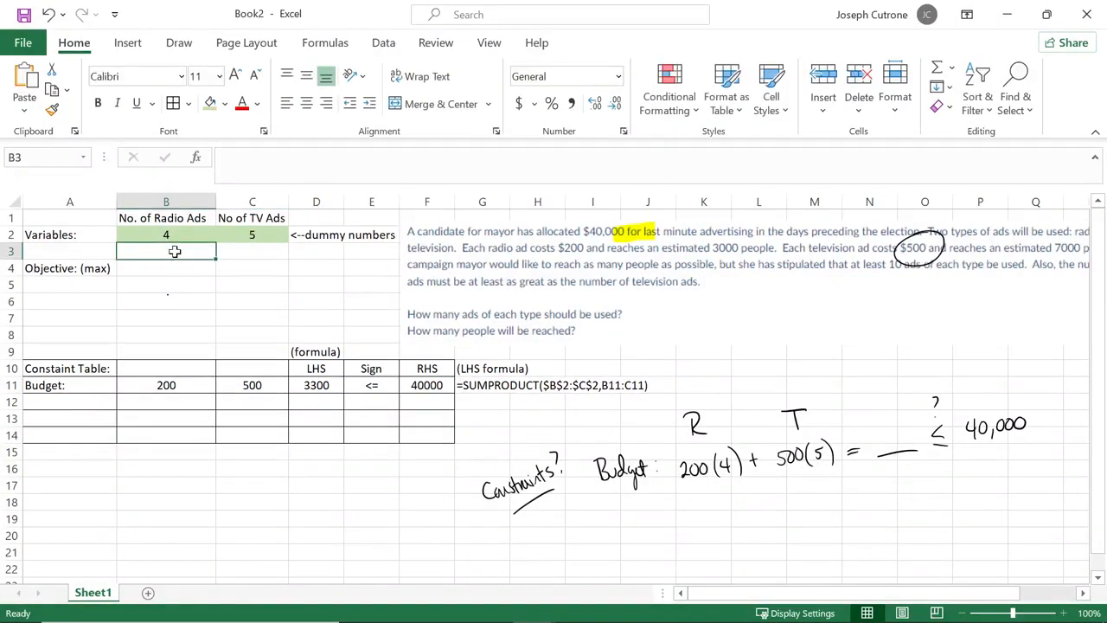
{"action": "left_click", "coordinate": [315, 251]}
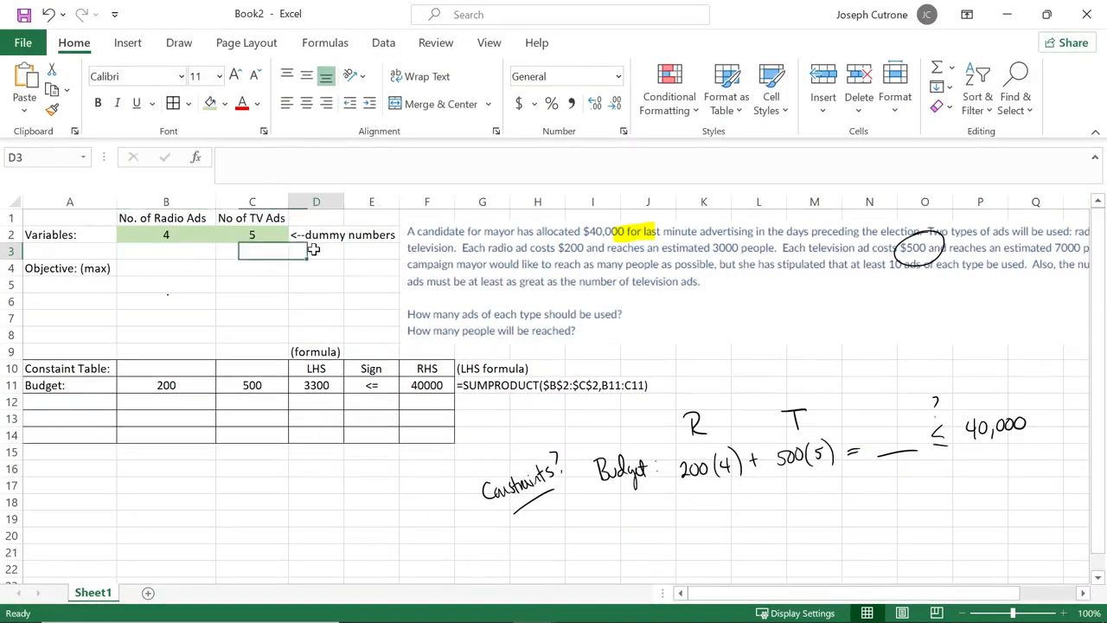
{"action": "type", "text": "<--coeff for object"}
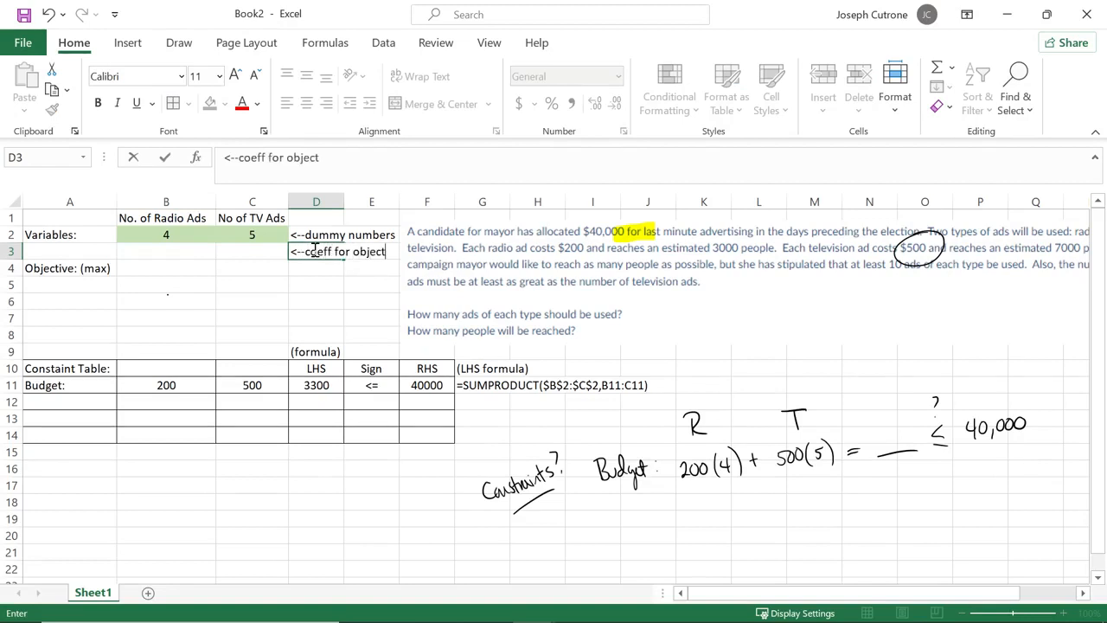
{"action": "key", "text": "Return"}
Step: Enter the objective coefficients 3000 in B3 and 7000 in C3, and center both cells
{"action": "left_click", "coordinate": [170, 254]}
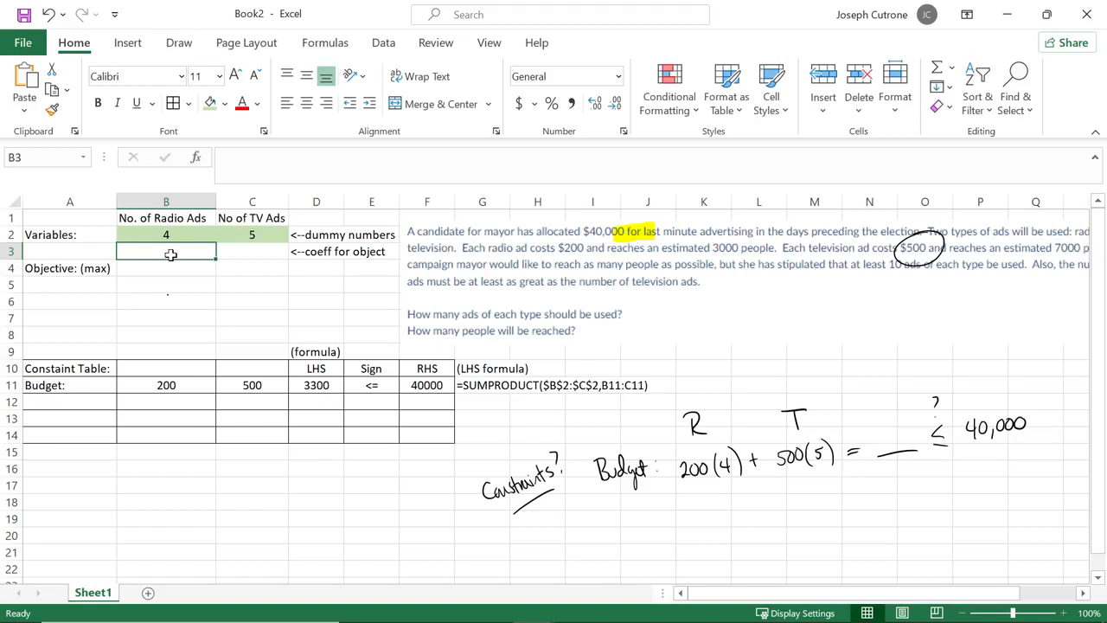
{"action": "type", "text": "3000"}
{"action": "key", "text": "Return"}
{"action": "key", "text": "Right"}
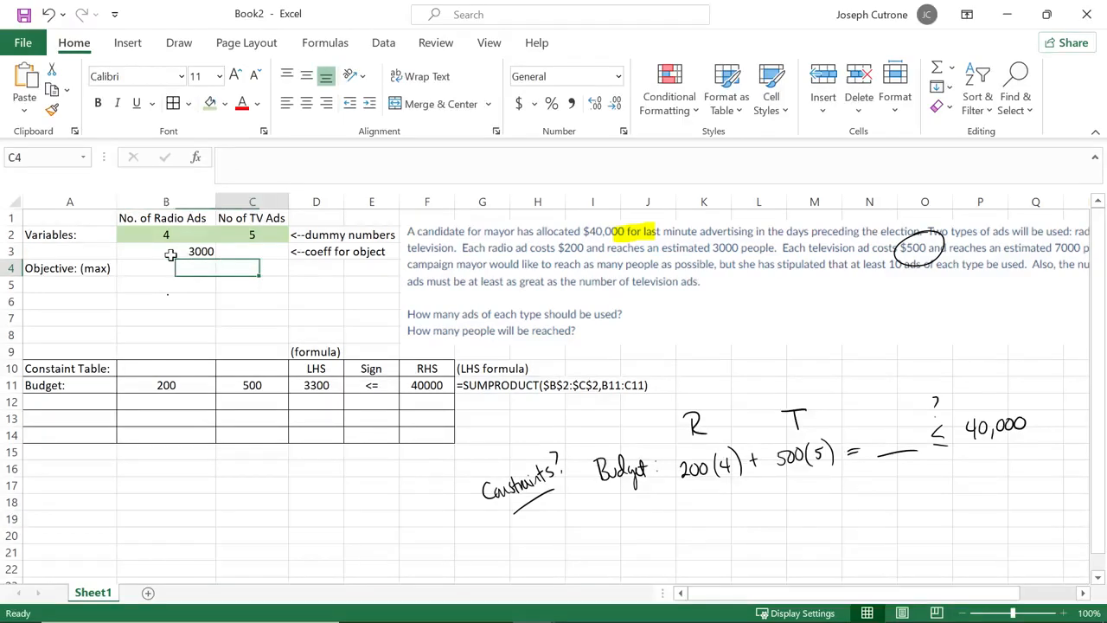
{"action": "key", "text": "Up"}
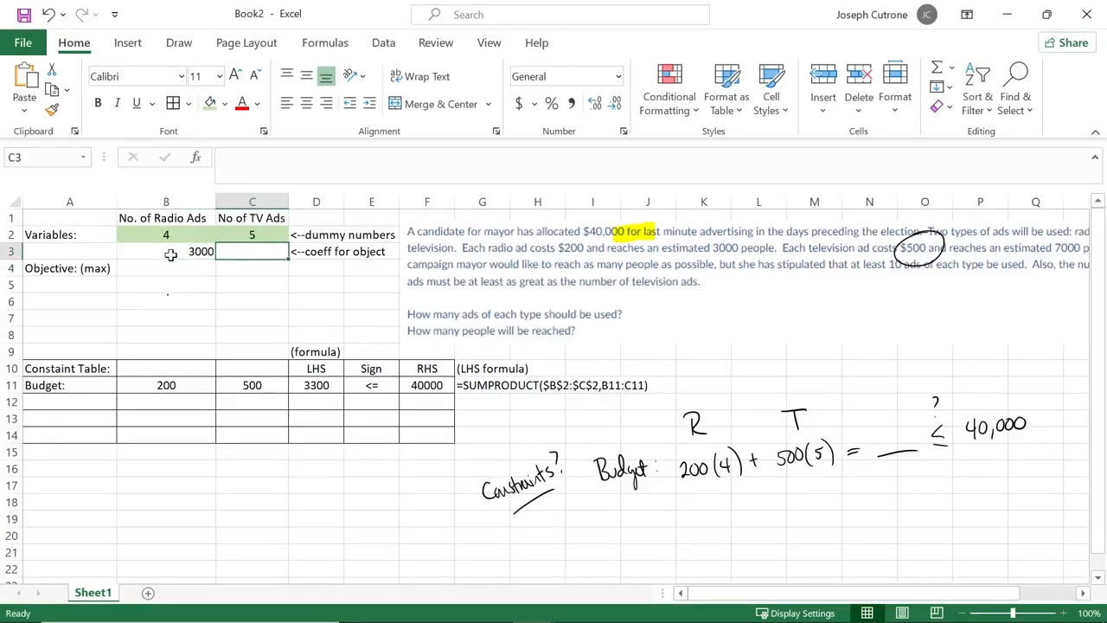
{"action": "type", "text": "7000"}
{"action": "key", "text": "Return"}
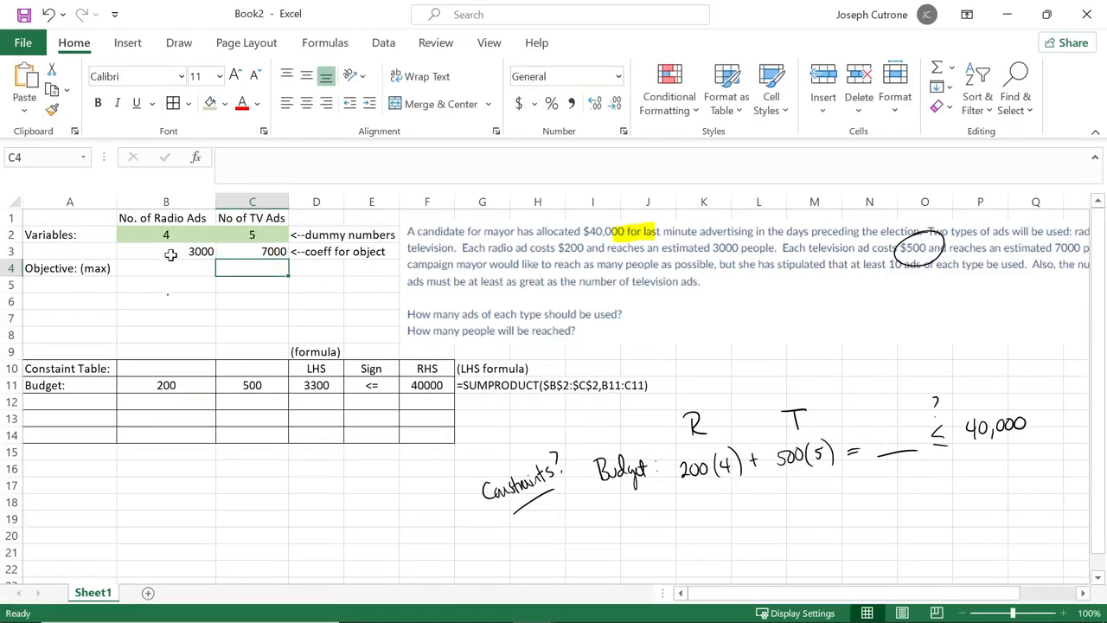
{"action": "left_click_drag", "start_coordinate": [170, 254], "coordinate": [259, 253]}
{"action": "left_click", "coordinate": [307, 103]}
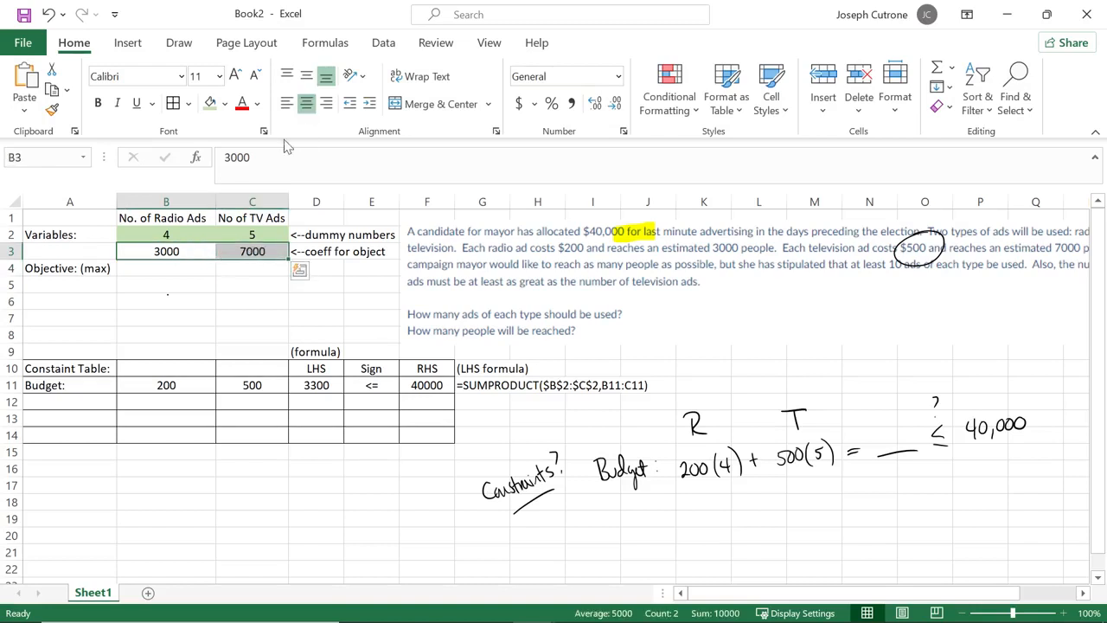
{"action": "left_click", "coordinate": [176, 251]}
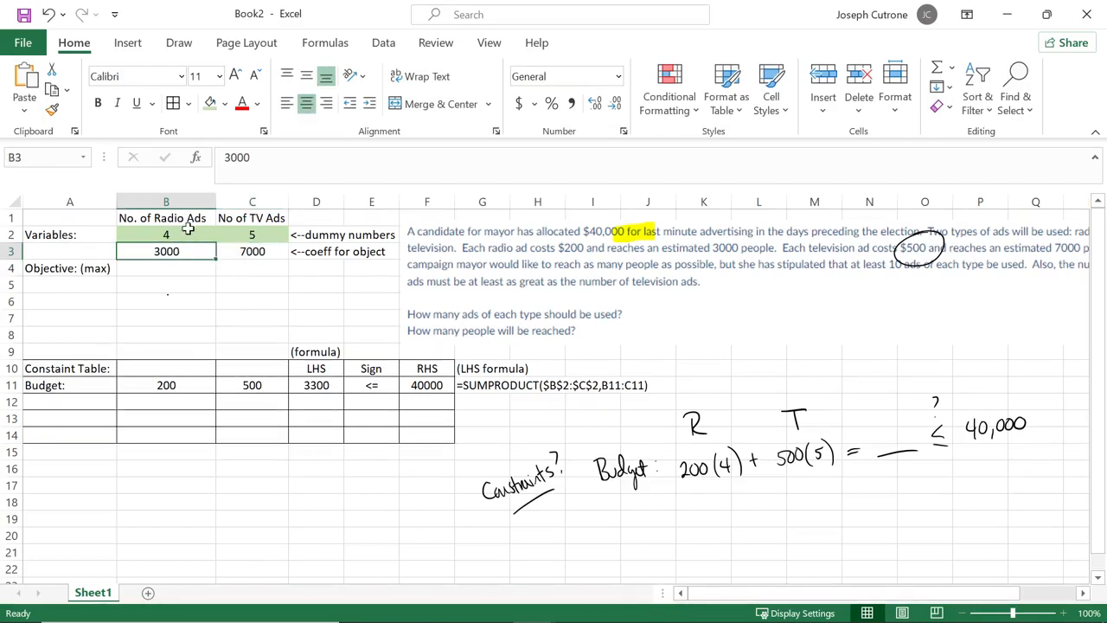
{"action": "left_click", "coordinate": [249, 249]}
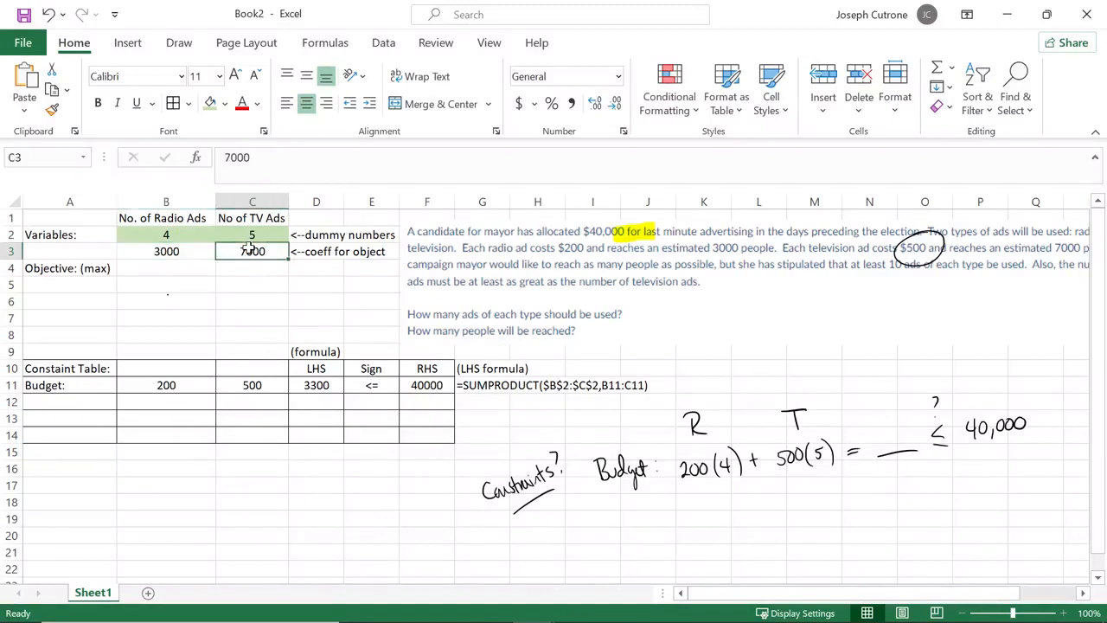
Step: Enter the label "No. of People Reached:" in A5 and autofit column A to its contents
{"action": "left_click", "coordinate": [80, 286]}
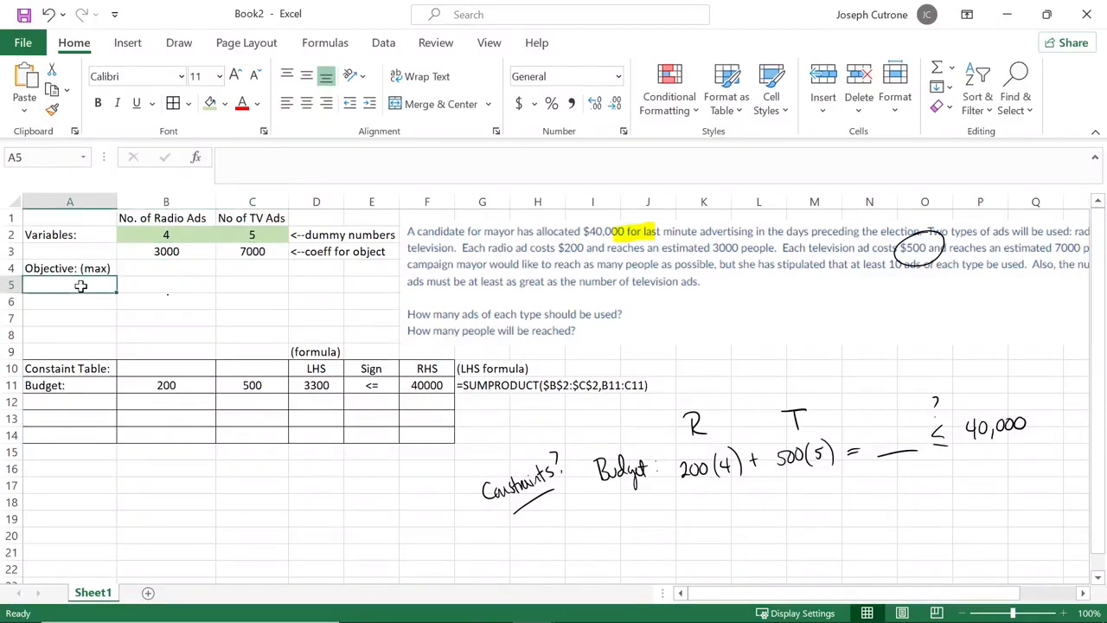
{"action": "type", "text": "N"}
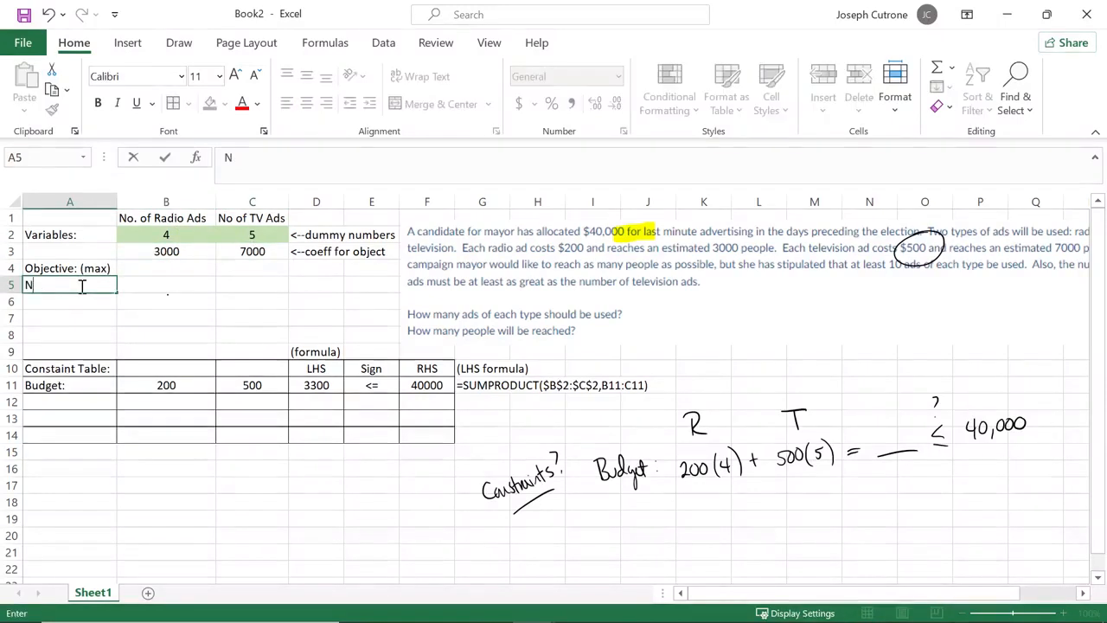
{"action": "type", "text": "o. of People Reached:"}
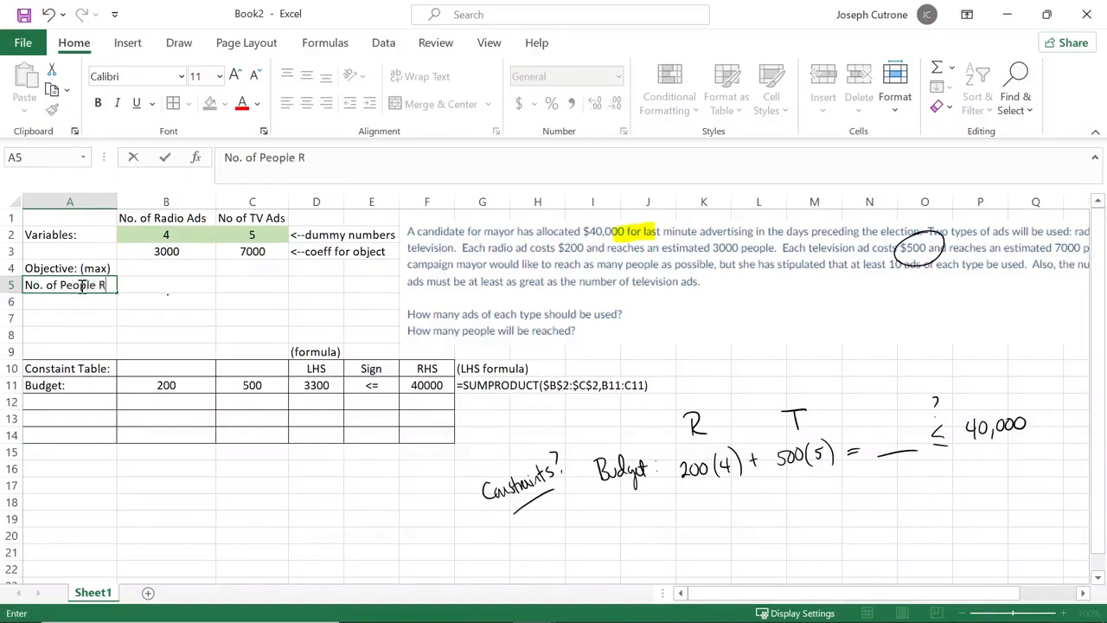
{"action": "key", "text": "Return"}
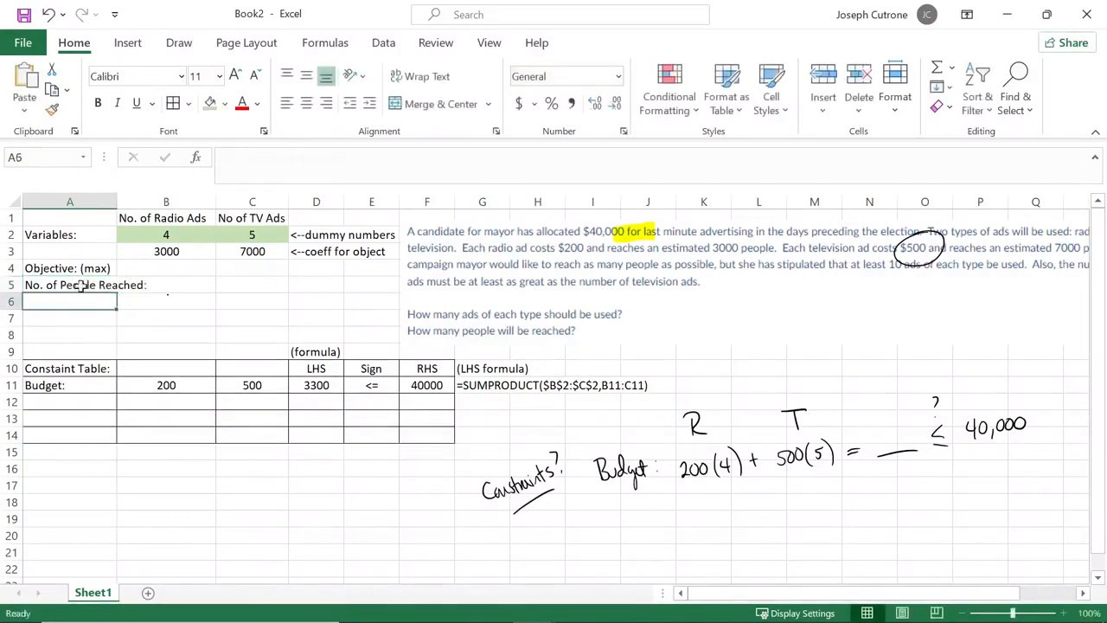
{"action": "double_click", "coordinate": [118, 198]}
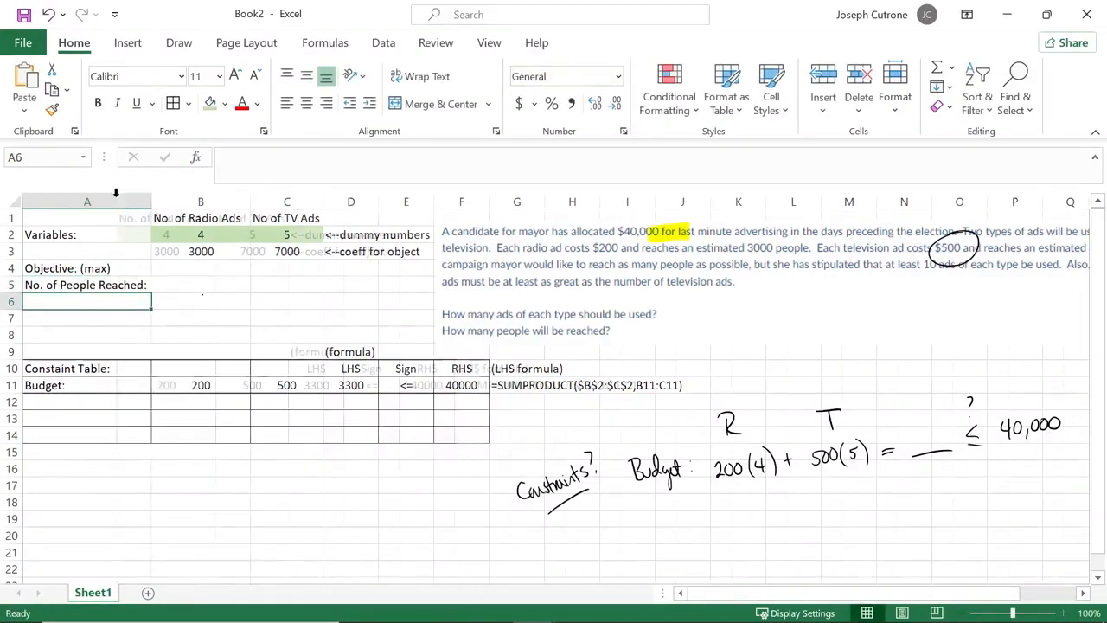
Step: Fill the objective cell B5 with gray
{"action": "left_click", "coordinate": [187, 285]}
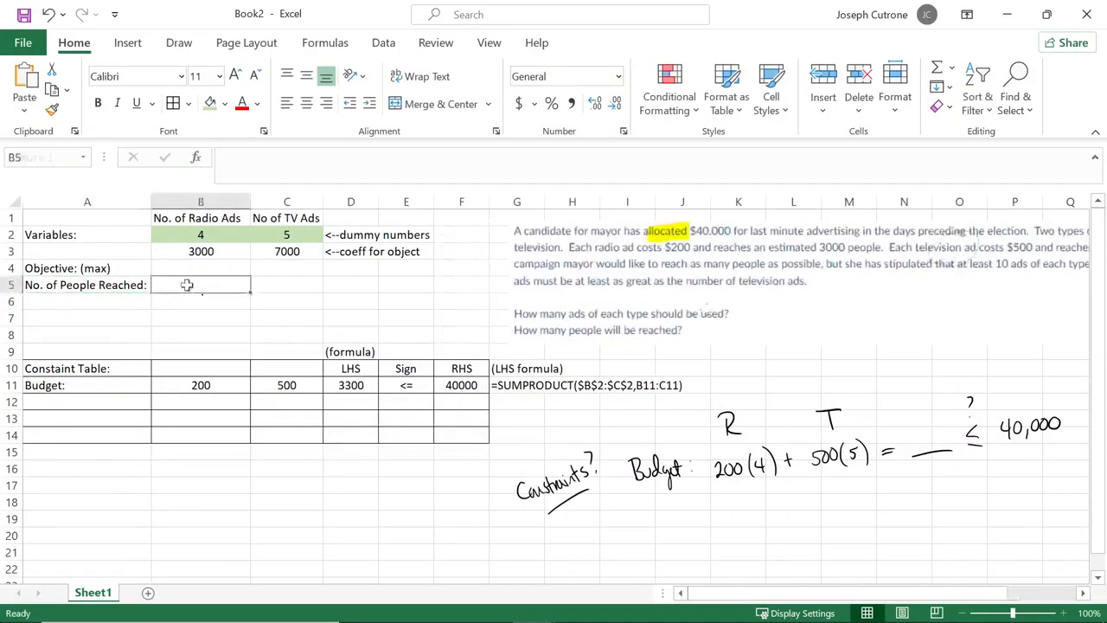
{"action": "left_click", "coordinate": [226, 106]}
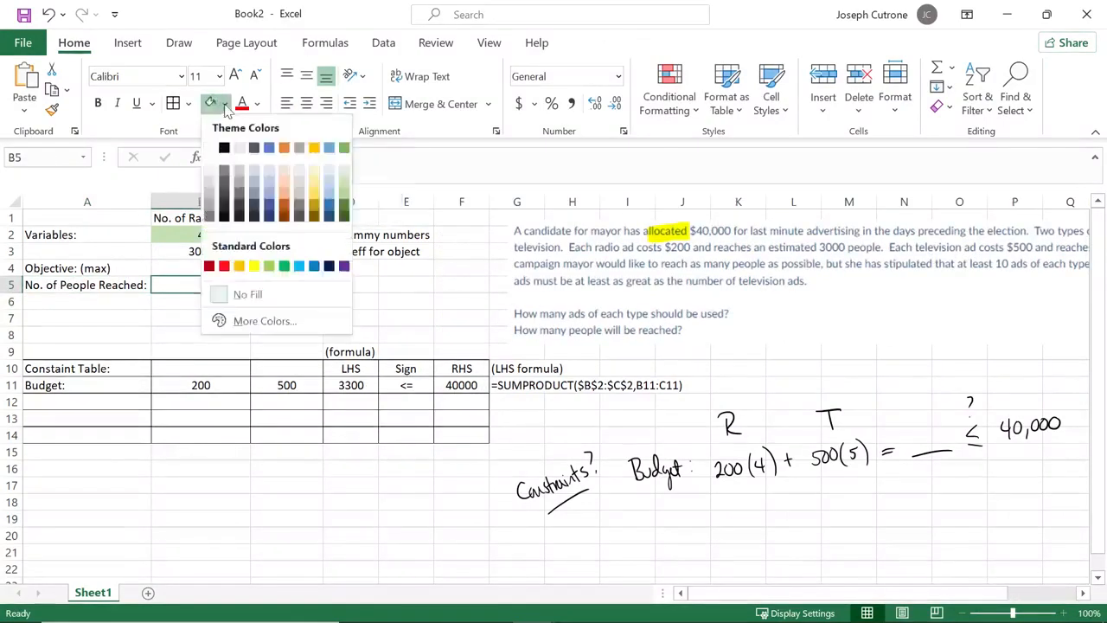
{"action": "left_click", "coordinate": [209, 202]}
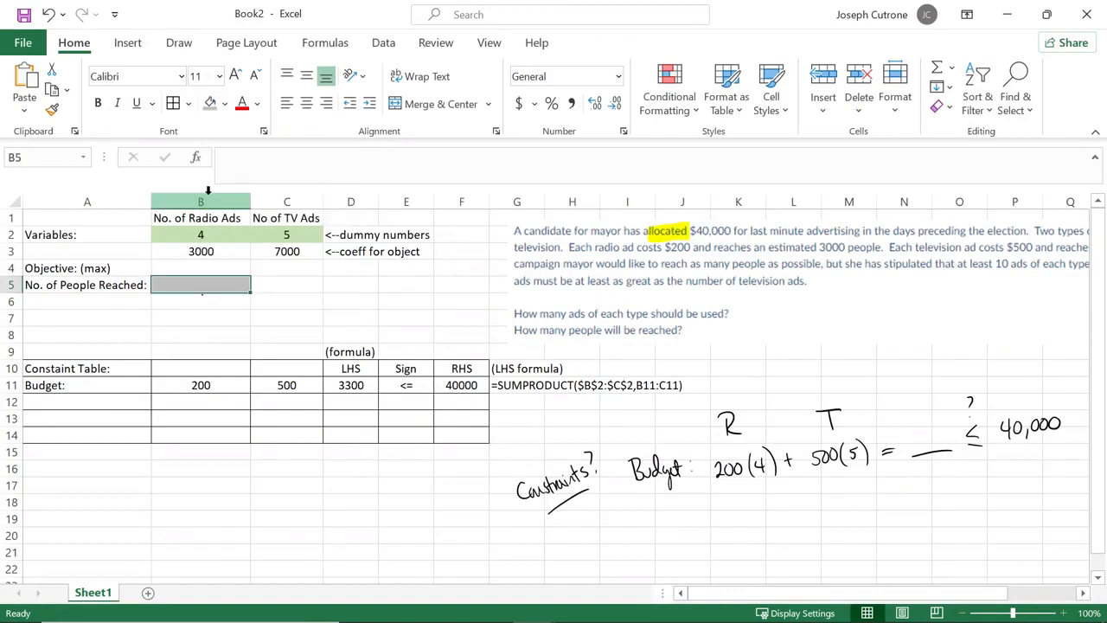
{"action": "left_click", "coordinate": [224, 312]}
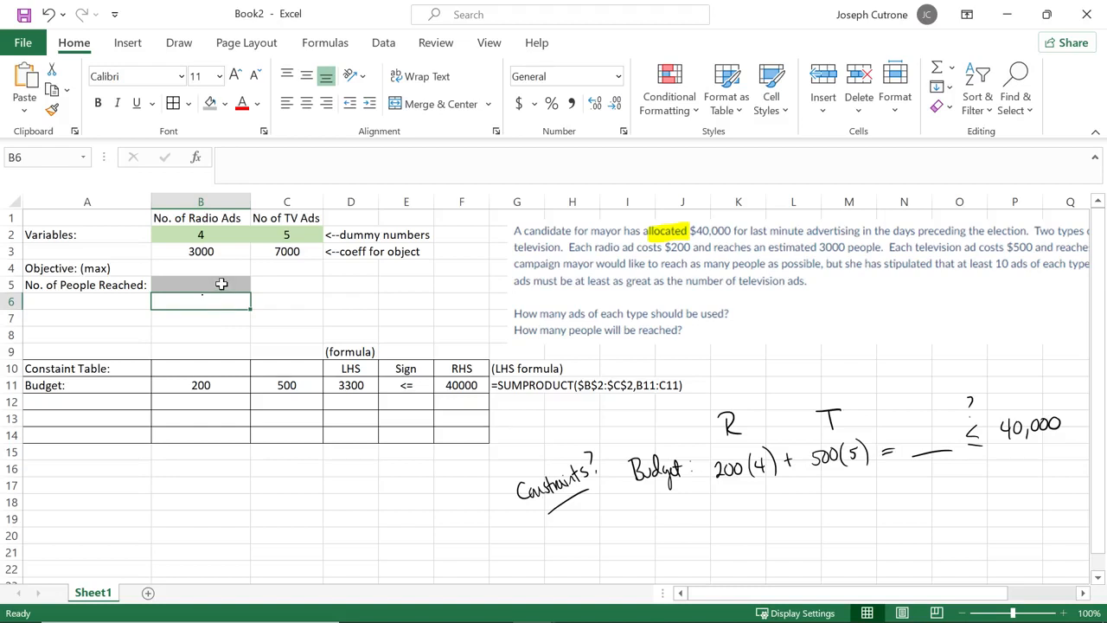
Step: Enter the objective formula =SUMPRODUCT(B2:C2,B3:C3) in B5
{"action": "left_click", "coordinate": [221, 284]}
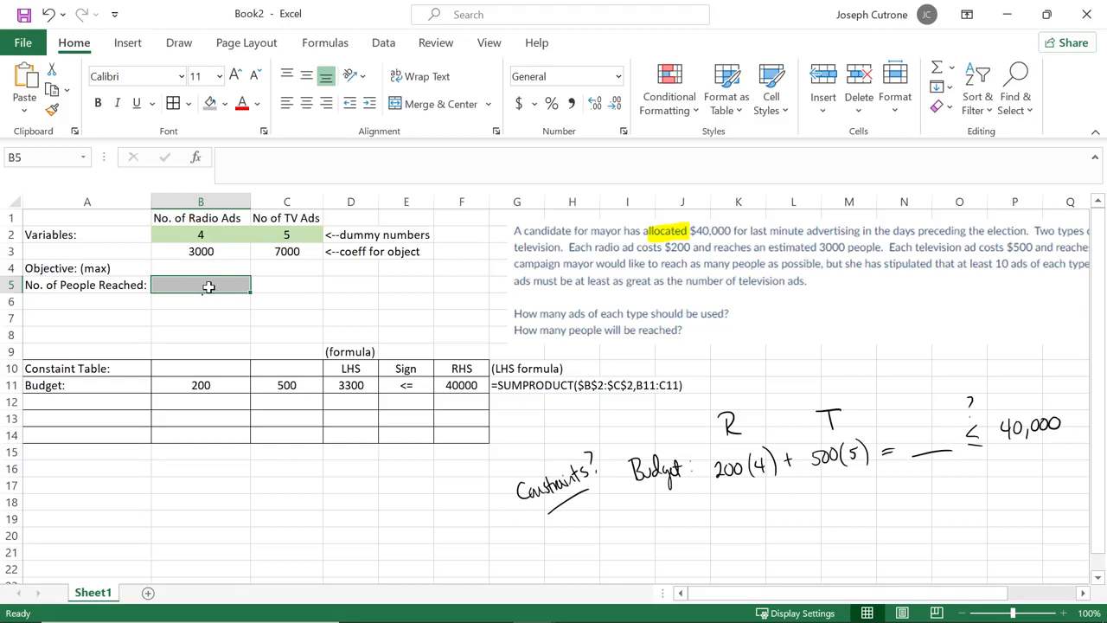
{"action": "type", "text": "="}
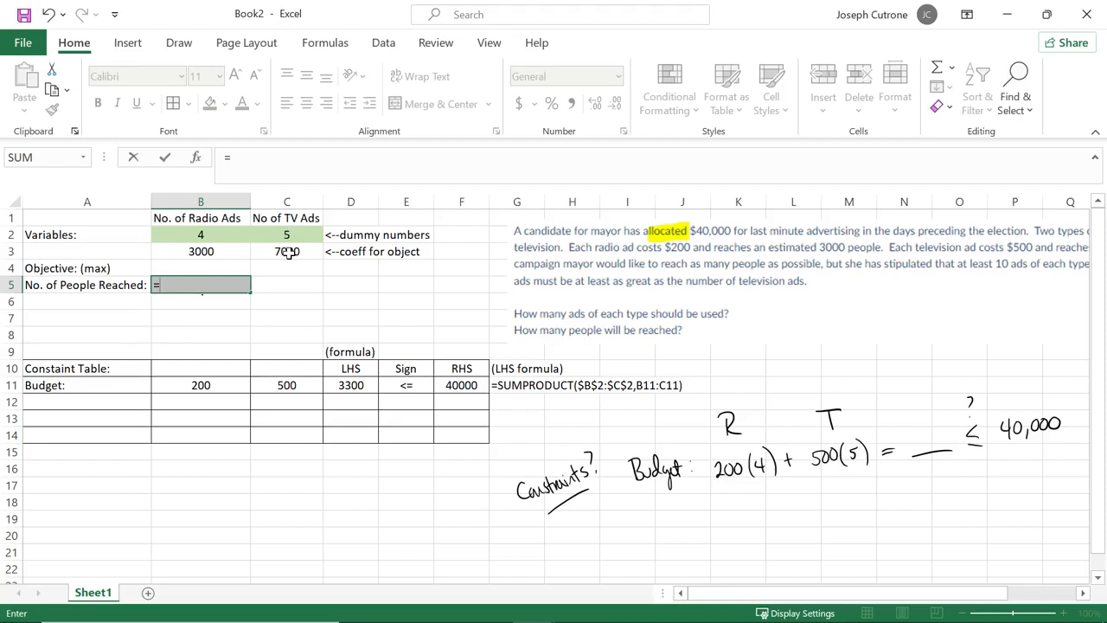
{"action": "type", "text": "sum"}
{"action": "left_click", "coordinate": [222, 351]}
{"action": "double_click", "coordinate": [222, 350]}
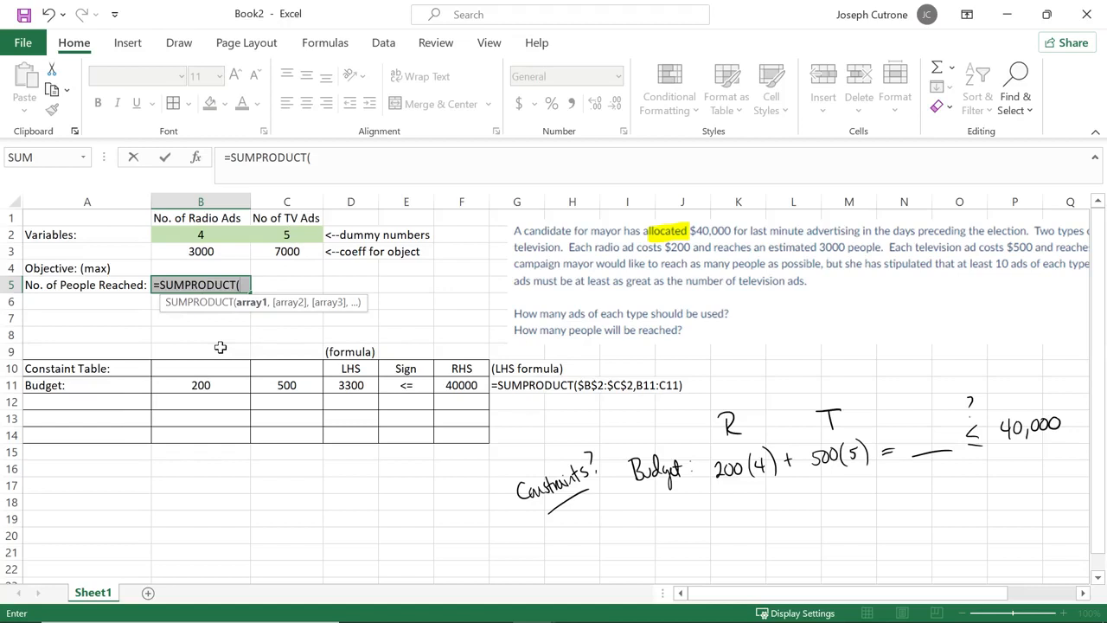
{"action": "left_click_drag", "start_coordinate": [200, 232], "coordinate": [288, 231]}
{"action": "type", "text": ","}
{"action": "left_click_drag", "start_coordinate": [201, 251], "coordinate": [284, 250]}
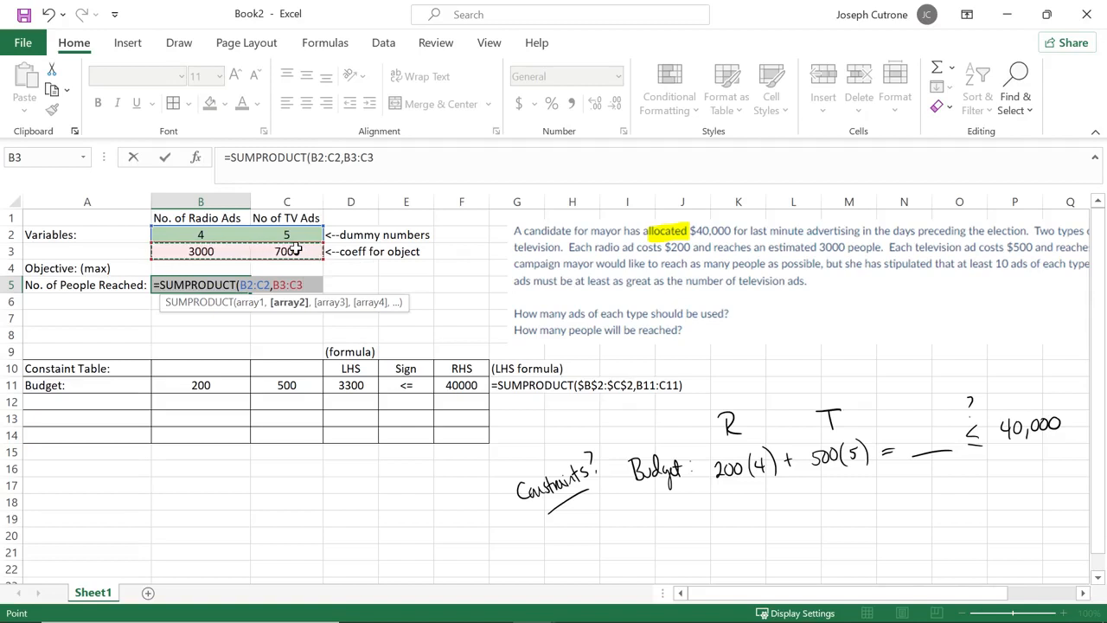
{"action": "key", "text": "Return"}
Step: Format the objective cell B5 as a number with a thousands separator and no decimals
{"action": "left_click", "coordinate": [233, 281]}
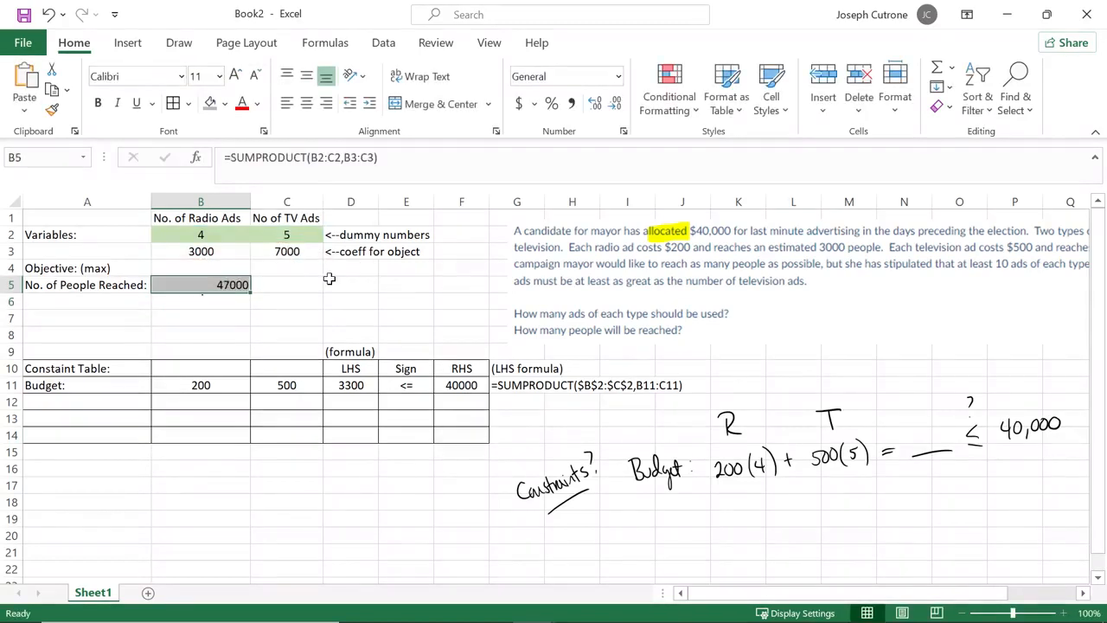
{"action": "left_click", "coordinate": [306, 103]}
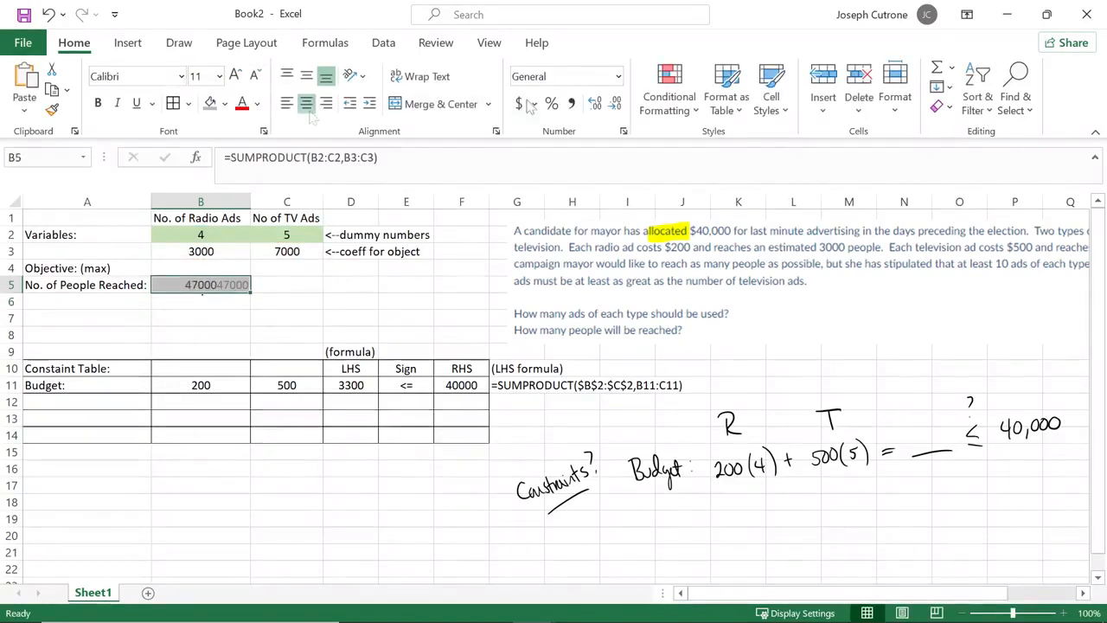
{"action": "left_click", "coordinate": [618, 76]}
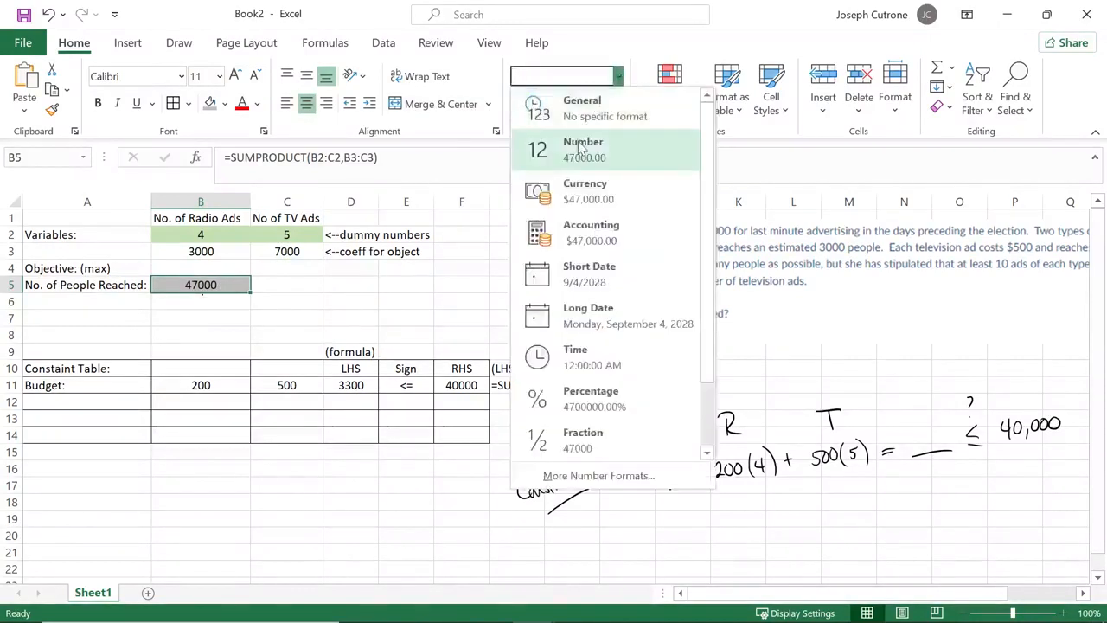
{"action": "left_click", "coordinate": [566, 148]}
{"action": "left_click", "coordinate": [616, 104]}
{"action": "left_click", "coordinate": [616, 105]}
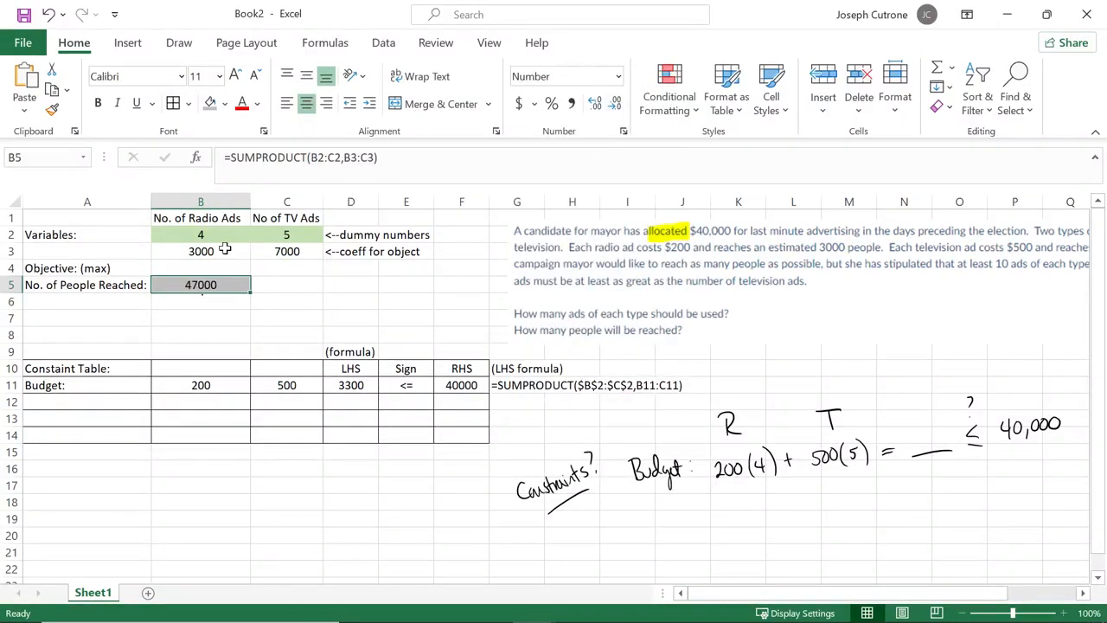
{"action": "left_click", "coordinate": [571, 103]}
{"action": "left_click", "coordinate": [616, 104]}
{"action": "left_click", "coordinate": [616, 104]}
Step: Test the formulas with 7 and 2 radio ads in B2, and restore the value to 4
{"action": "left_click", "coordinate": [222, 235]}
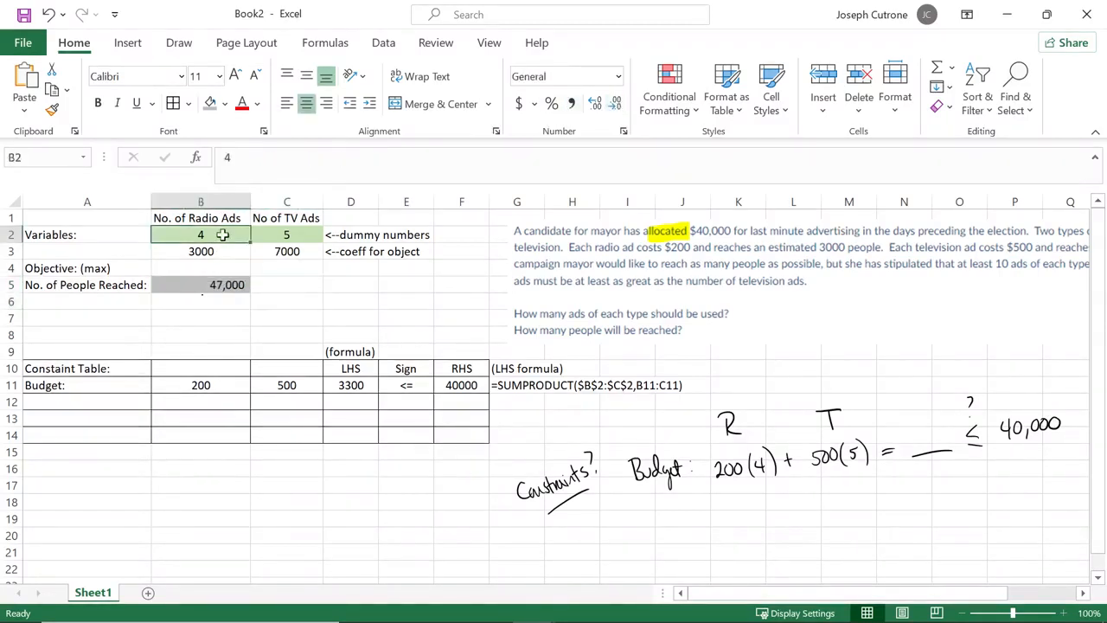
{"action": "type", "text": "7"}
{"action": "key", "text": "Return"}
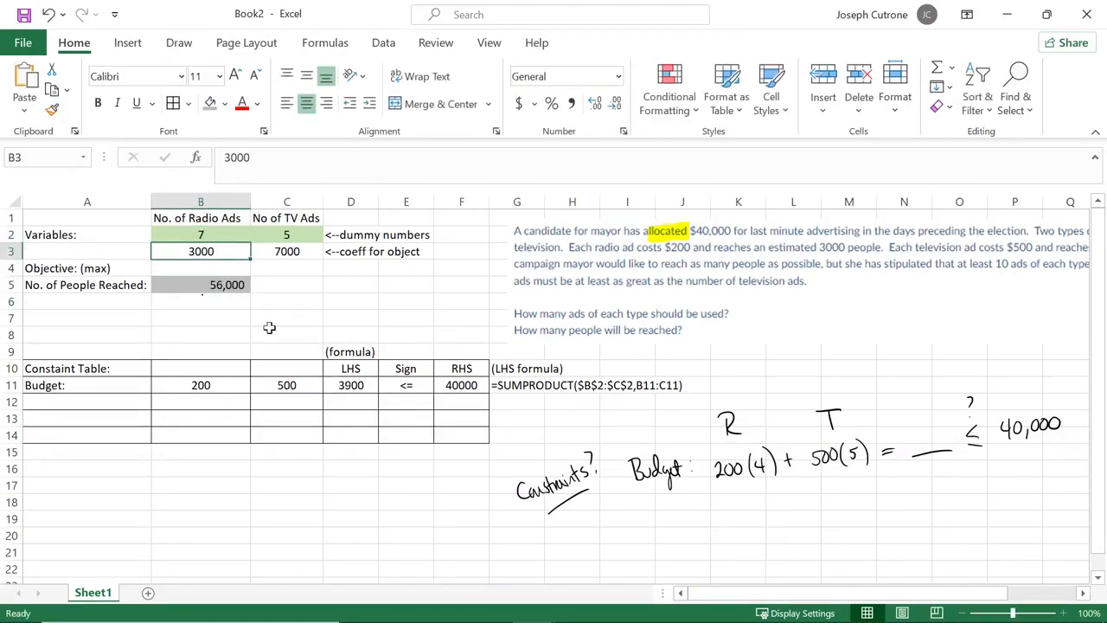
{"action": "left_click", "coordinate": [228, 280]}
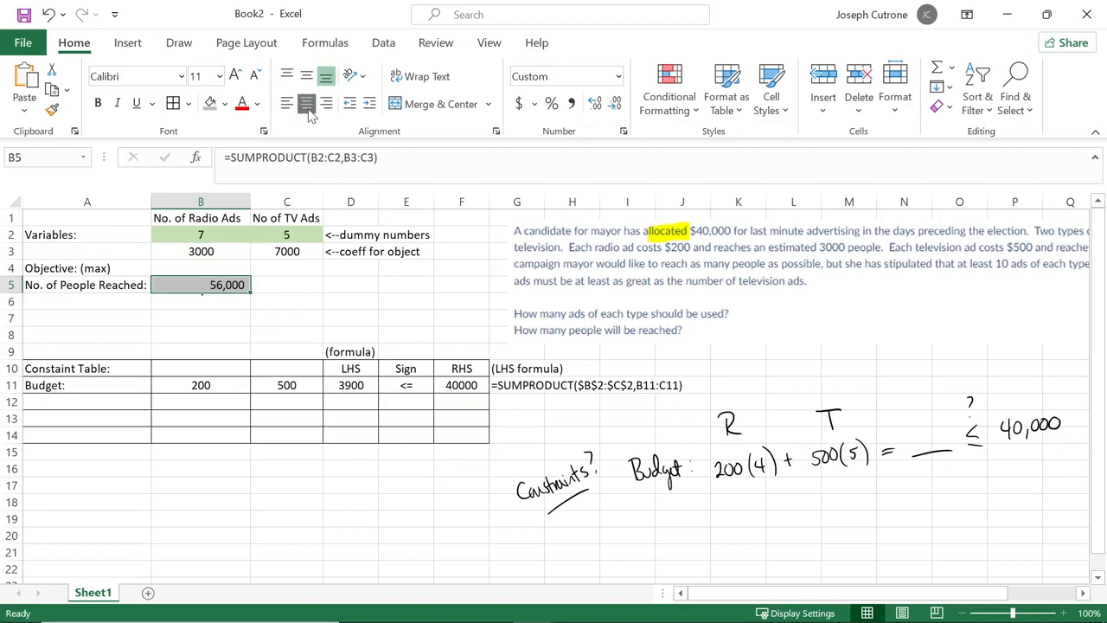
{"action": "left_click", "coordinate": [212, 238]}
{"action": "type", "text": "2"}
{"action": "key", "text": "Return"}
{"action": "left_click", "coordinate": [212, 234]}
{"action": "type", "text": "4"}
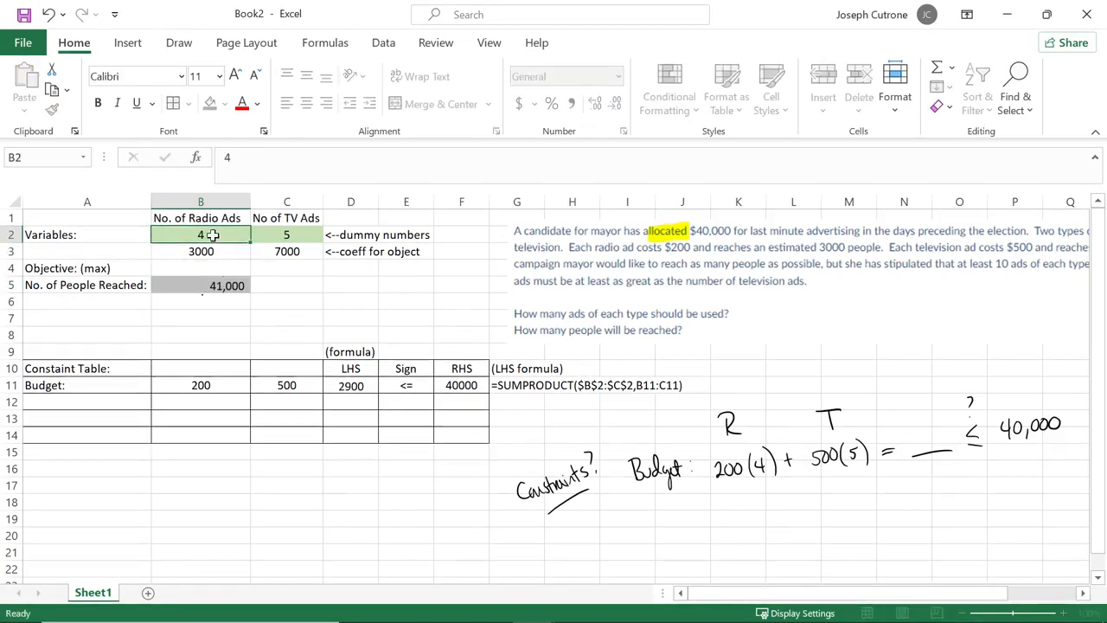
{"action": "key", "text": "Return"}
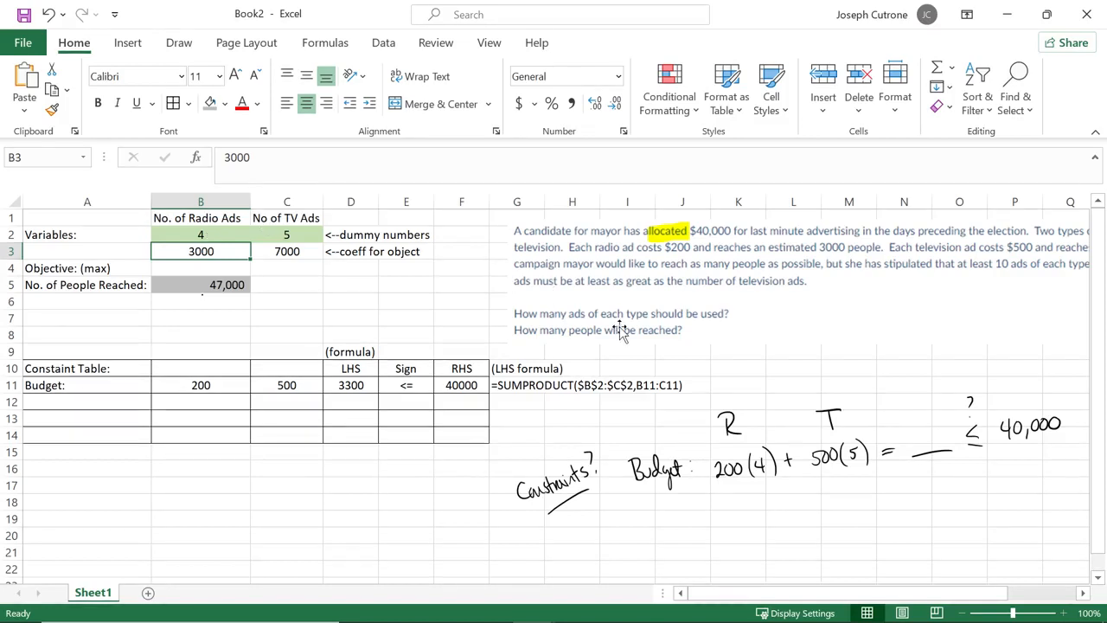
Step: Move the problem-text picture further left and handwrite "at least 10 TV:" and "at least 10 Radio" below the budget note
{"action": "left_click_drag", "start_coordinate": [885, 309], "coordinate": [818, 306]}
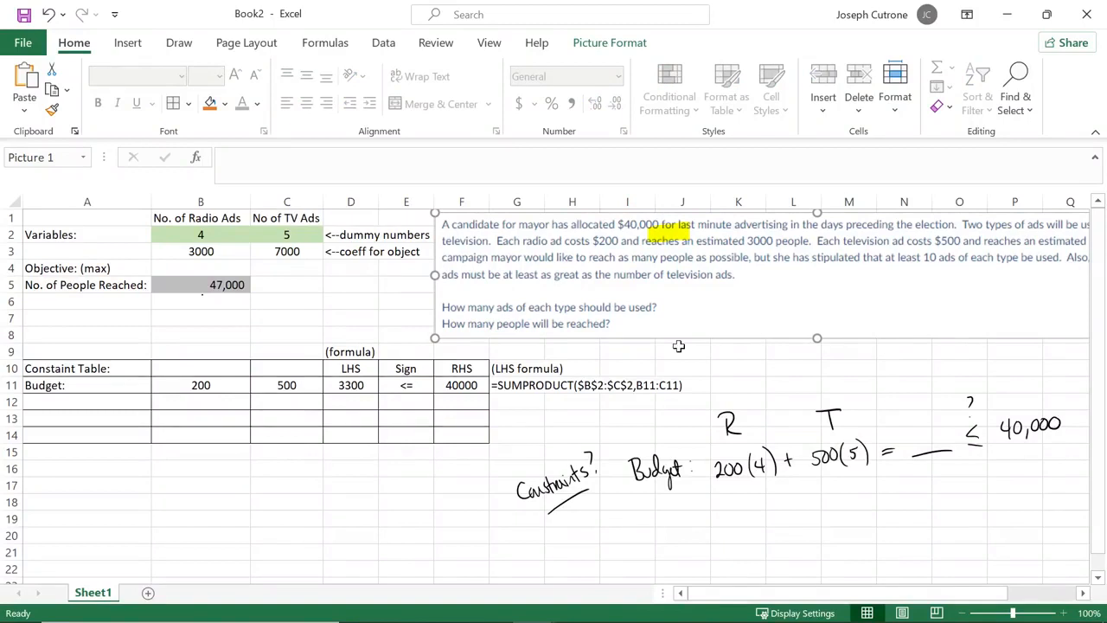
{"action": "left_click", "coordinate": [173, 45]}
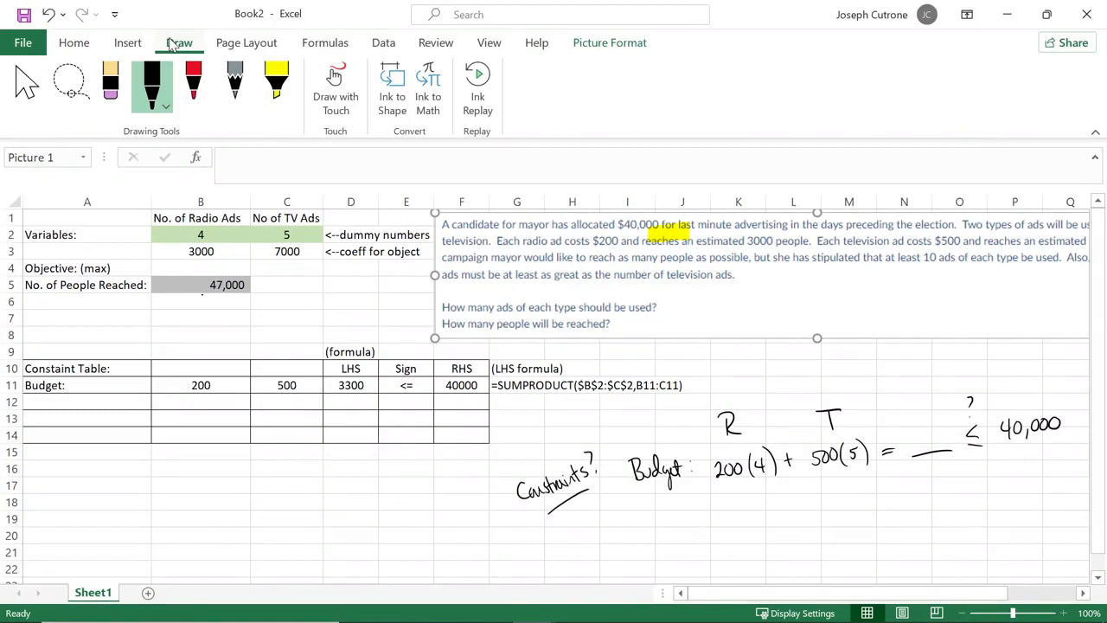
{"action": "left_click_drag", "start_coordinate": [634, 506], "coordinate": [649, 513]}
{"action": "mouse_move", "coordinate": [641, 504]}
{"action": "left_mouse_down"}
{"action": "mouse_move", "coordinate": [673, 512]}
{"action": "mouse_move", "coordinate": [737, 498]}
{"action": "mouse_move", "coordinate": [731, 513]}
{"action": "left_mouse_up"}
{"action": "left_click_drag", "start_coordinate": [737, 499], "coordinate": [746, 498]}
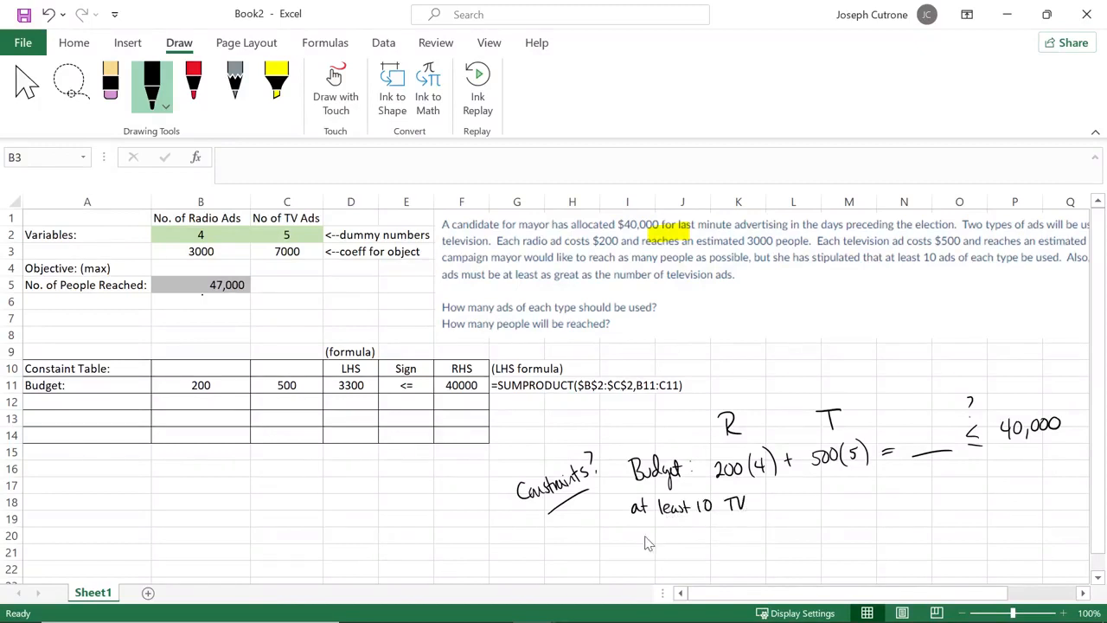
{"action": "left_click_drag", "start_coordinate": [640, 541], "coordinate": [643, 547]}
{"action": "left_click_drag", "start_coordinate": [651, 534], "coordinate": [663, 547]}
{"action": "left_click_drag", "start_coordinate": [667, 543], "coordinate": [690, 547]}
{"action": "left_click_drag", "start_coordinate": [692, 534], "coordinate": [695, 547]}
{"action": "mouse_move", "coordinate": [702, 535]}
{"action": "left_mouse_down"}
{"action": "mouse_move", "coordinate": [704, 548]}
{"action": "mouse_move", "coordinate": [713, 535]}
{"action": "mouse_move", "coordinate": [729, 545]}
{"action": "left_mouse_up"}
{"action": "mouse_move", "coordinate": [730, 528]}
{"action": "left_mouse_down"}
{"action": "mouse_move", "coordinate": [738, 545]}
{"action": "mouse_move", "coordinate": [753, 543]}
{"action": "left_mouse_up"}
{"action": "left_click_drag", "start_coordinate": [757, 535], "coordinate": [764, 534]}
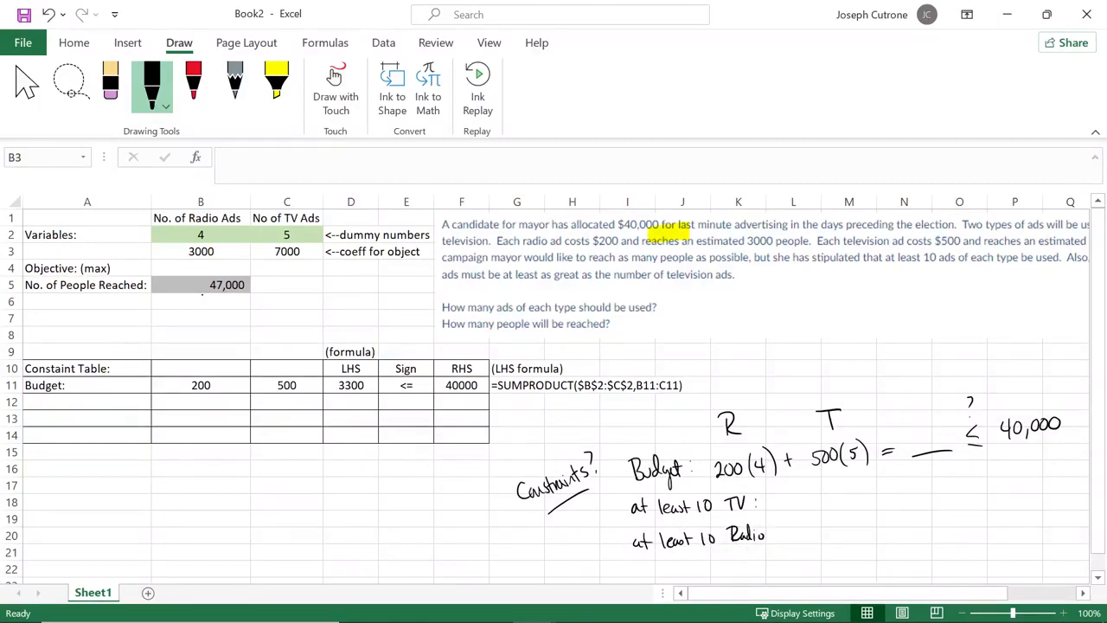
Step: Handwrite "4 ≥ 10" beside the TV note, with ≤ crossed out and ≥ circled, and "TV ≥ 10" beside the radio note
{"action": "mouse_move", "coordinate": [803, 491]}
{"action": "left_mouse_down"}
{"action": "mouse_move", "coordinate": [803, 510]}
{"action": "mouse_move", "coordinate": [878, 503]}
{"action": "left_mouse_up"}
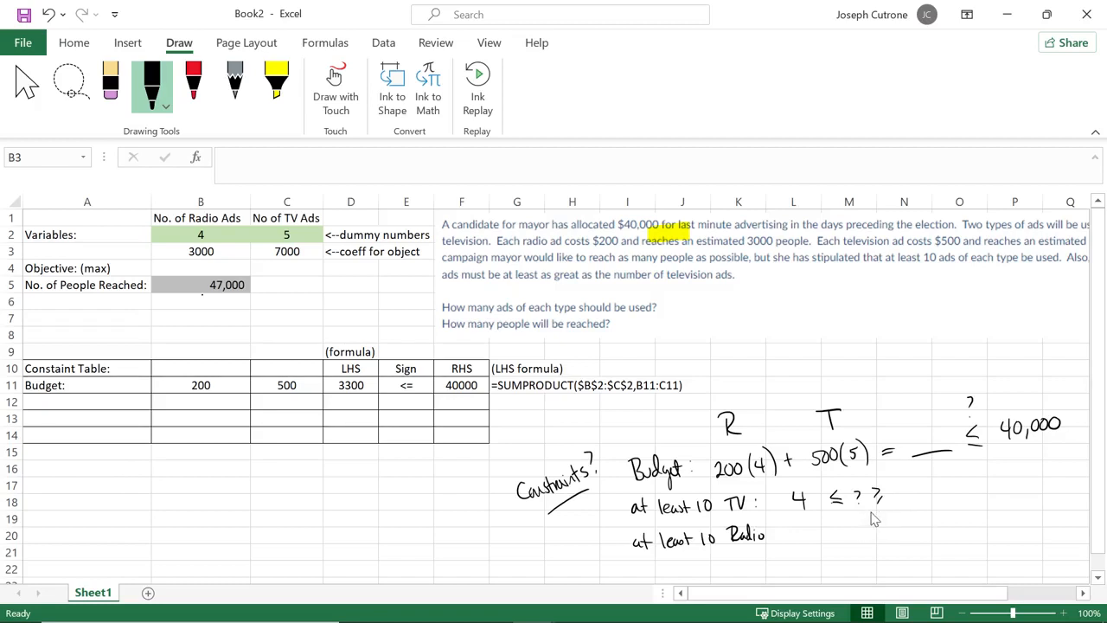
{"action": "mouse_move", "coordinate": [830, 490]}
{"action": "left_mouse_down"}
{"action": "mouse_move", "coordinate": [864, 514]}
{"action": "mouse_move", "coordinate": [874, 482]}
{"action": "mouse_move", "coordinate": [909, 500]}
{"action": "left_mouse_up"}
{"action": "mouse_move", "coordinate": [921, 485]}
{"action": "left_mouse_down"}
{"action": "mouse_move", "coordinate": [914, 497]}
{"action": "mouse_move", "coordinate": [921, 484]}
{"action": "left_mouse_up"}
{"action": "mouse_move", "coordinate": [798, 526]}
{"action": "left_mouse_down"}
{"action": "mouse_move", "coordinate": [813, 525]}
{"action": "mouse_move", "coordinate": [806, 537]}
{"action": "mouse_move", "coordinate": [824, 528]}
{"action": "left_mouse_up"}
{"action": "left_click_drag", "start_coordinate": [839, 522], "coordinate": [862, 534]}
{"action": "left_click_drag", "start_coordinate": [872, 523], "coordinate": [871, 523]}
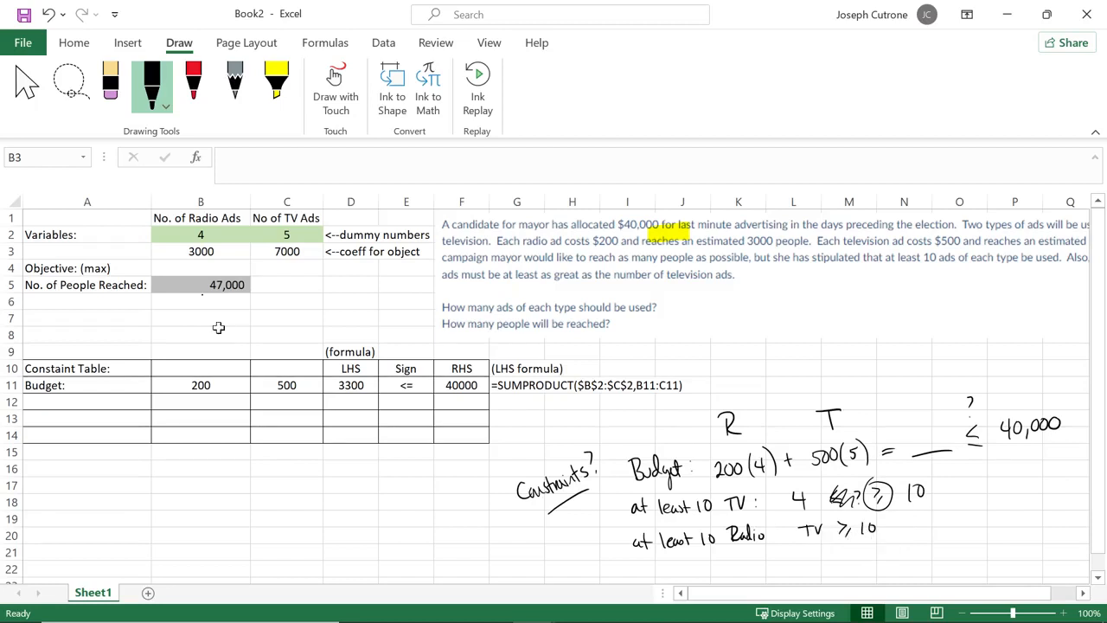
Step: Enter the constraint labels "at least 10 Radio" in A12 and "at least 10 TV" in A13
{"action": "left_click", "coordinate": [124, 404]}
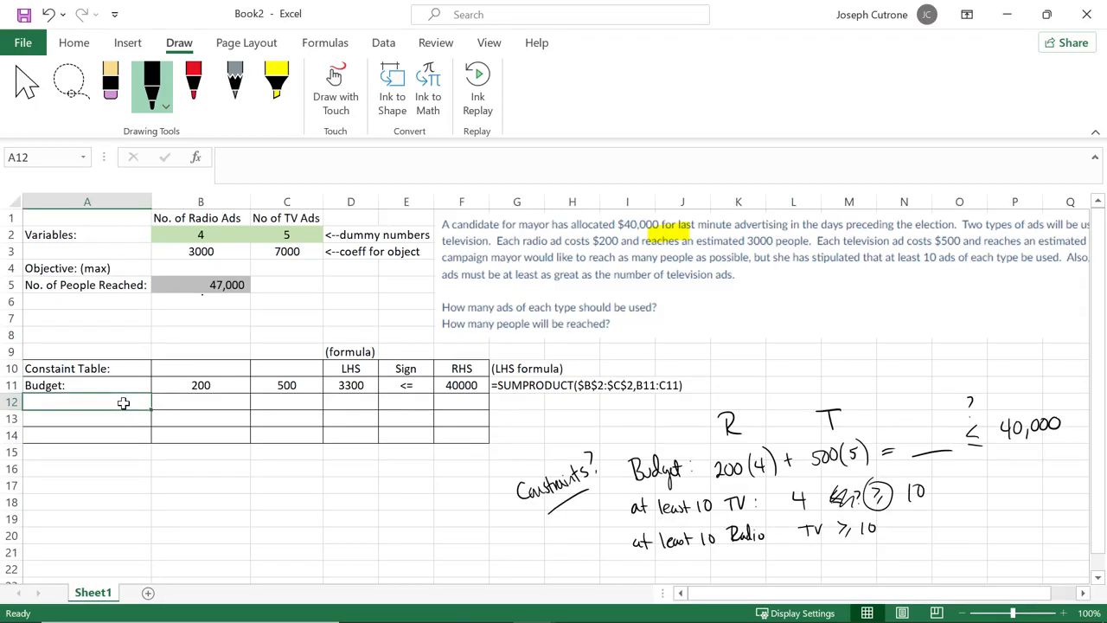
{"action": "type", "text": "at least 10 E"}
{"action": "key", "text": "BackSpace"}
{"action": "type", "text": "Radio"}
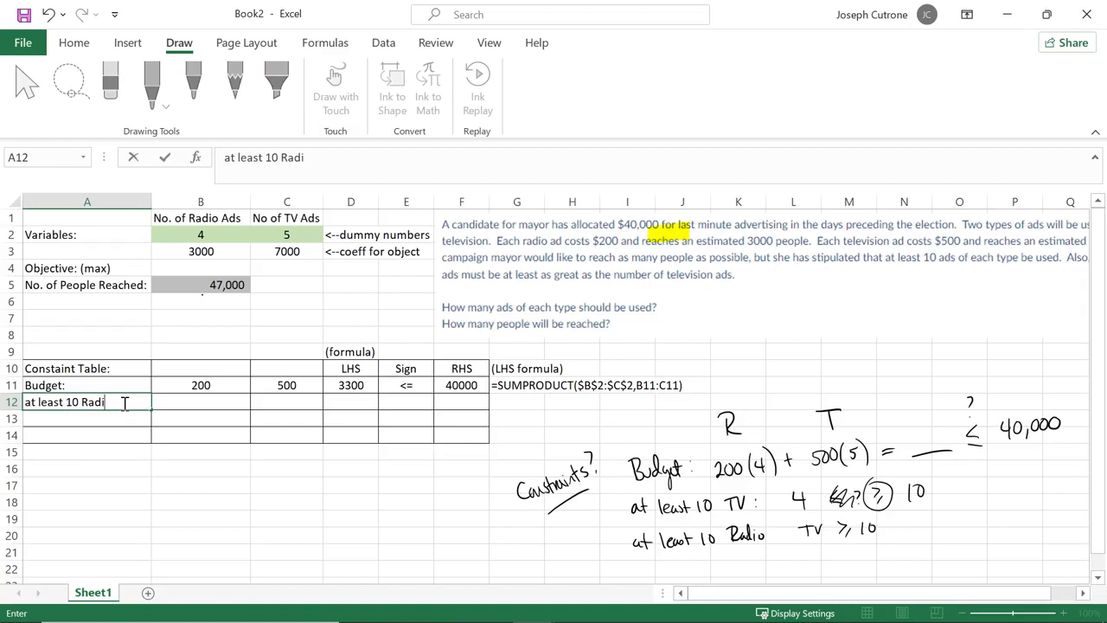
{"action": "key", "text": "Return"}
{"action": "type", "text": "at least 10 Radio"}
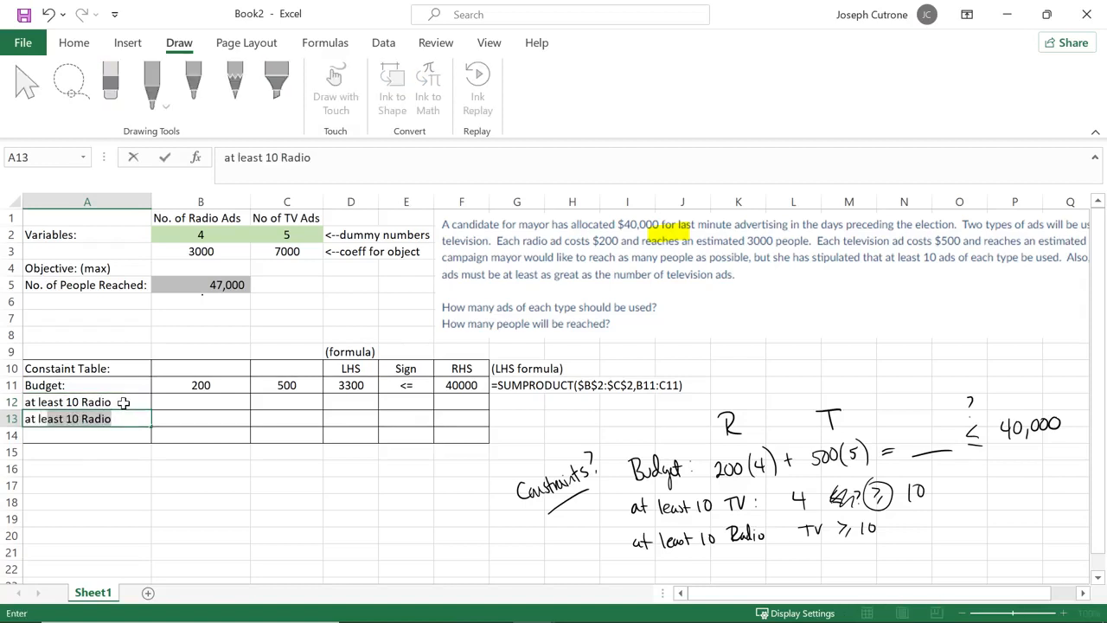
{"action": "key", "text": "Tab"}
{"action": "left_click", "coordinate": [69, 418]}
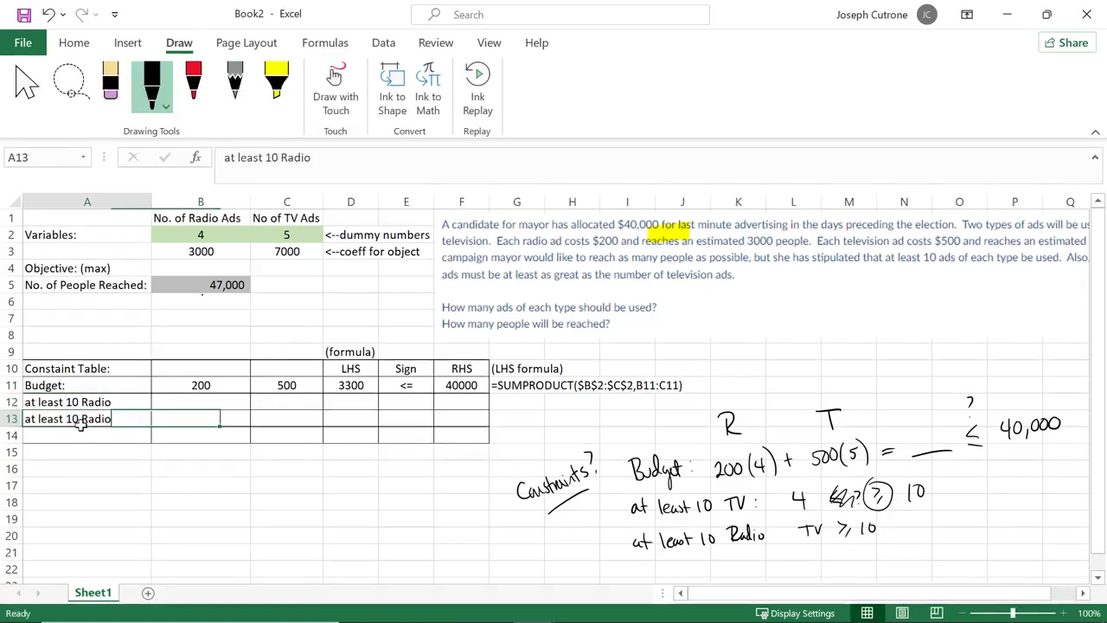
{"action": "double_click", "coordinate": [291, 157]}
{"action": "type", "text": "TV"}
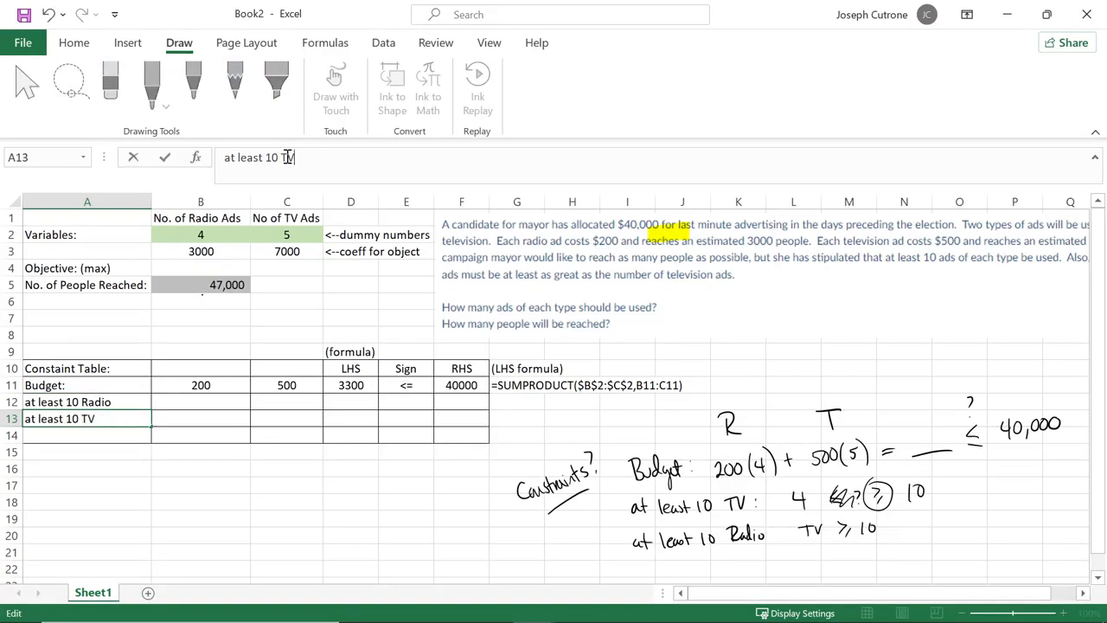
{"action": "key", "text": "Return"}
Step: Enter the coefficient 1 in B12 for the radio constraint and 1 in C13 for the TV constraint
{"action": "left_click", "coordinate": [211, 402]}
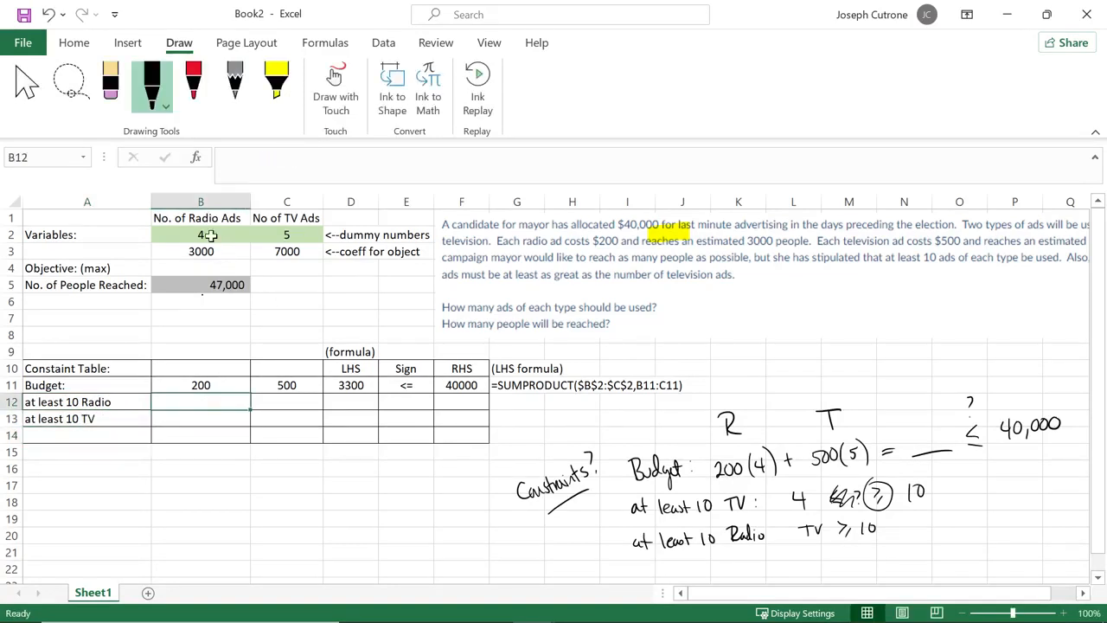
{"action": "left_click", "coordinate": [352, 385]}
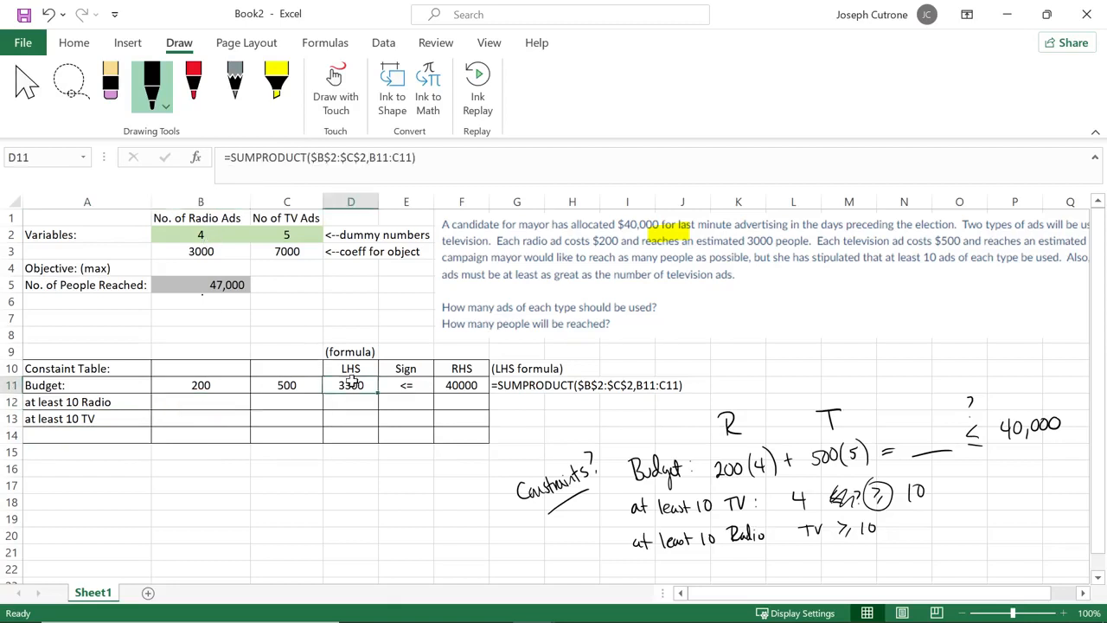
{"action": "left_click", "coordinate": [217, 403]}
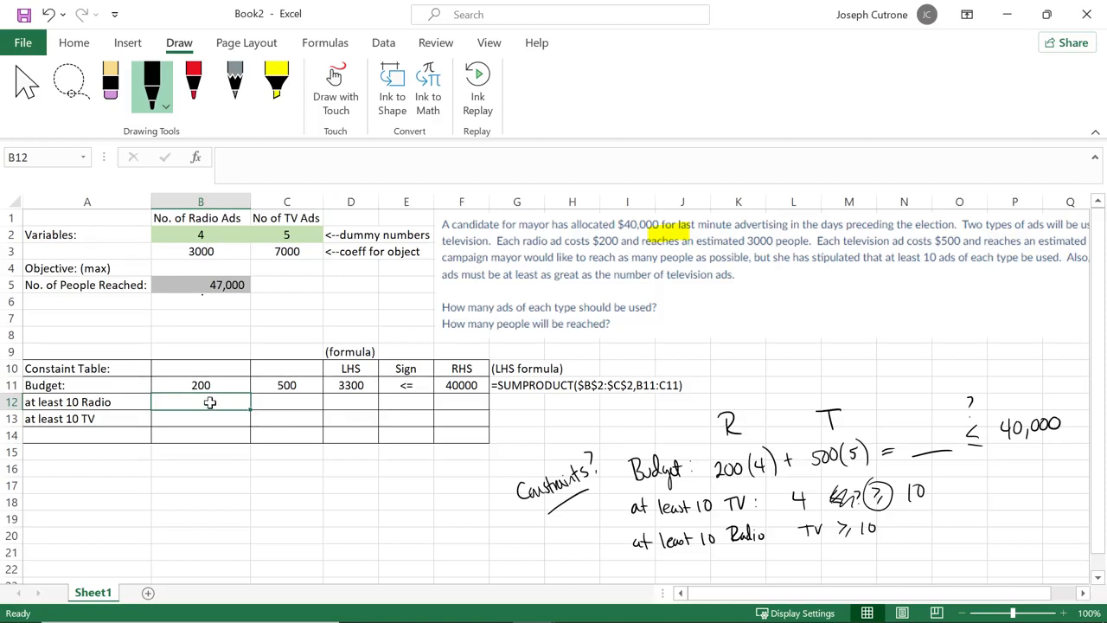
{"action": "key", "text": "Return"}
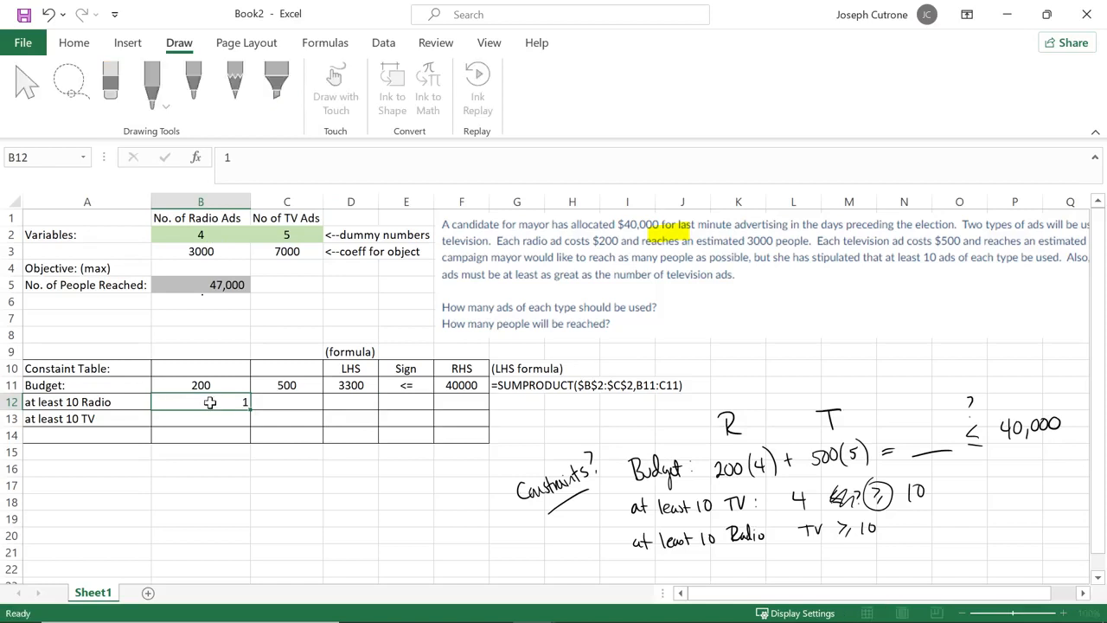
{"action": "left_click", "coordinate": [277, 415]}
{"action": "type", "text": "1"}
{"action": "left_click", "coordinate": [192, 417]}
{"action": "left_click", "coordinate": [203, 402]}
Step: Fill the LHS formula from D11 down to D13 and the formula text from G11 down to G13
{"action": "left_click", "coordinate": [342, 390]}
{"action": "left_click_drag", "start_coordinate": [376, 392], "coordinate": [378, 428]}
{"action": "left_click", "coordinate": [539, 388]}
{"action": "left_click_drag", "start_coordinate": [545, 394], "coordinate": [547, 426]}
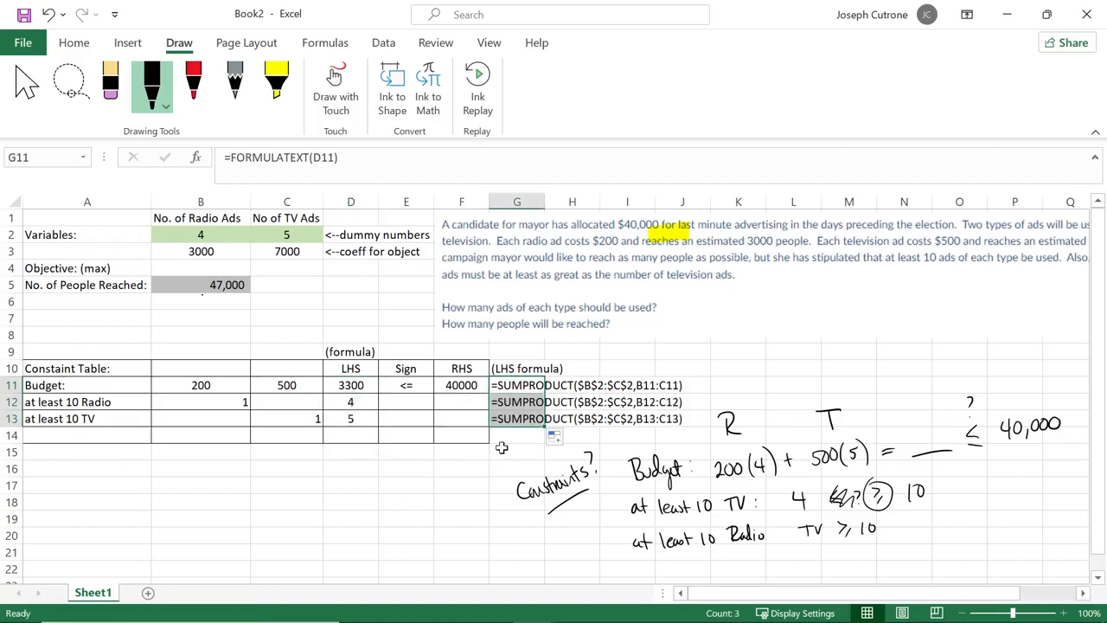
Step: Autofit column G to its contents and delete the handwritten "Constraints?" note
{"action": "double_click", "coordinate": [544, 201]}
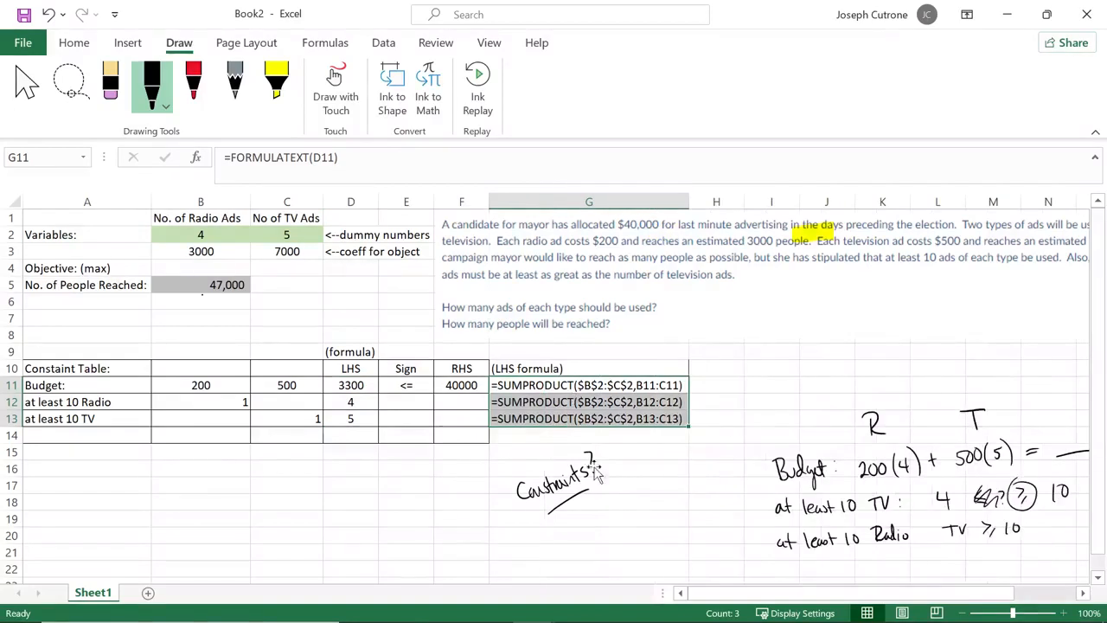
{"action": "left_click", "coordinate": [546, 505]}
{"action": "key", "text": "Delete"}
Step: Examine the ranges referenced by the LHS formula in D12 and the radio constraint's coefficient cells
{"action": "left_click", "coordinate": [361, 403]}
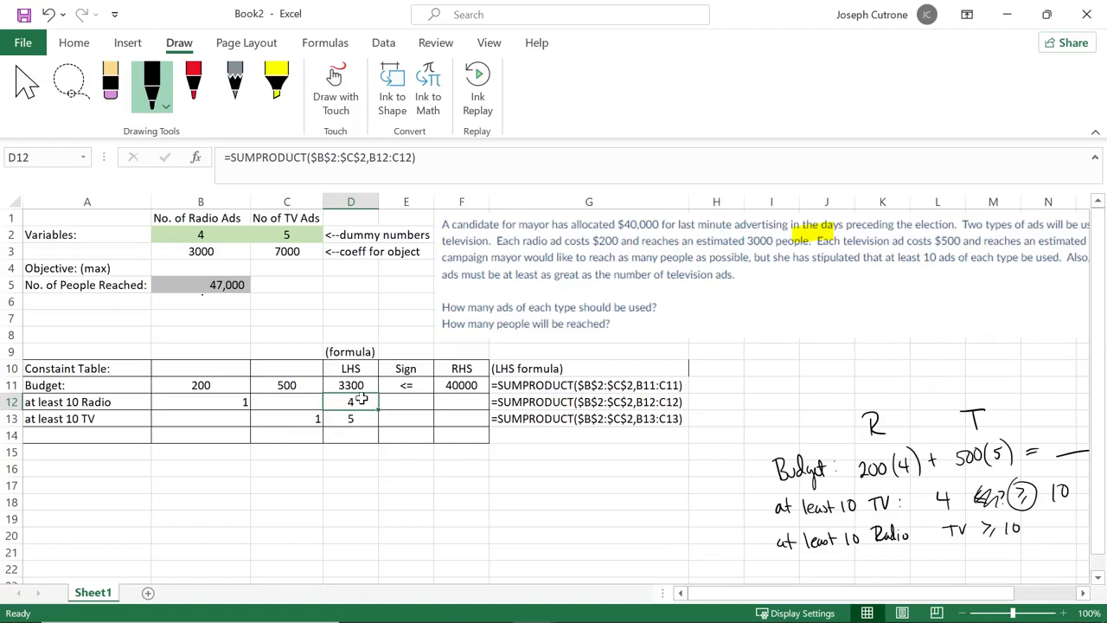
{"action": "double_click", "coordinate": [363, 401]}
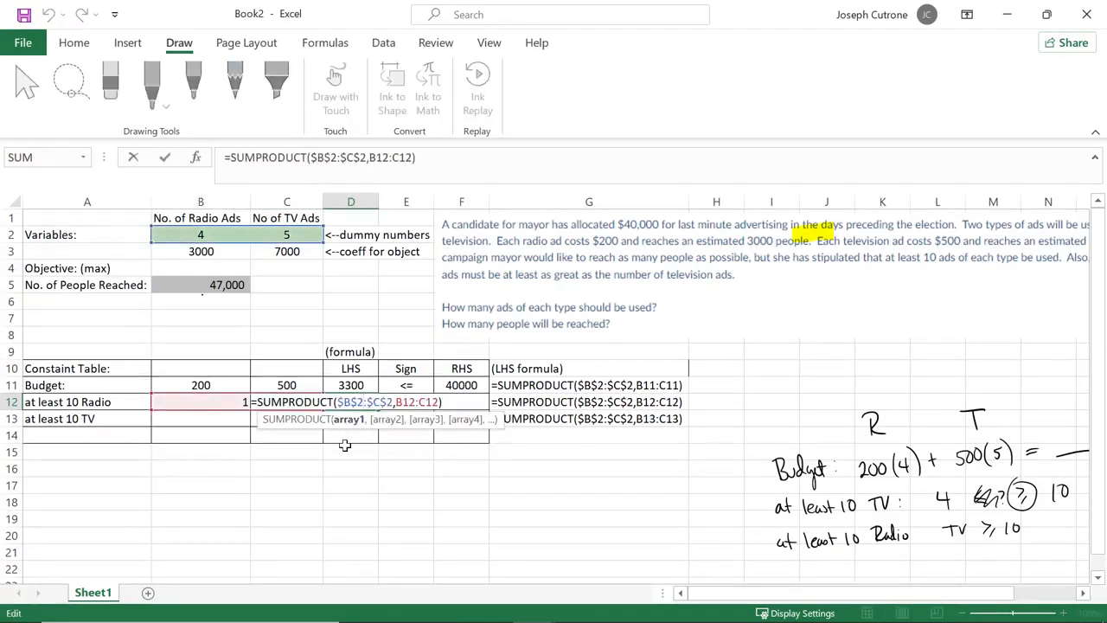
{"action": "key", "text": "Escape"}
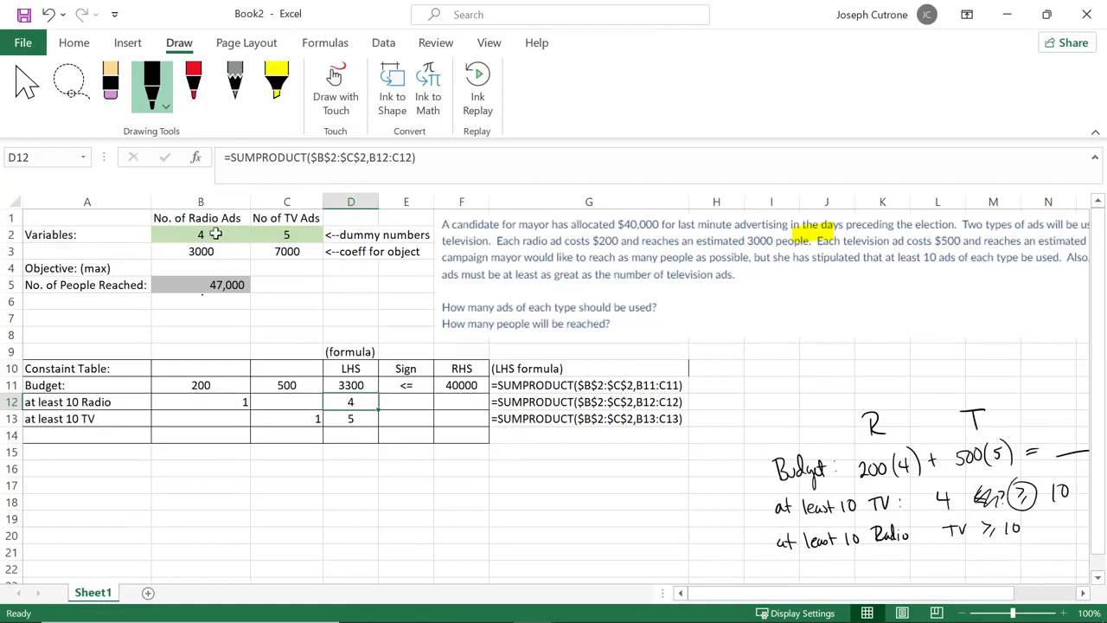
{"action": "left_click", "coordinate": [291, 401]}
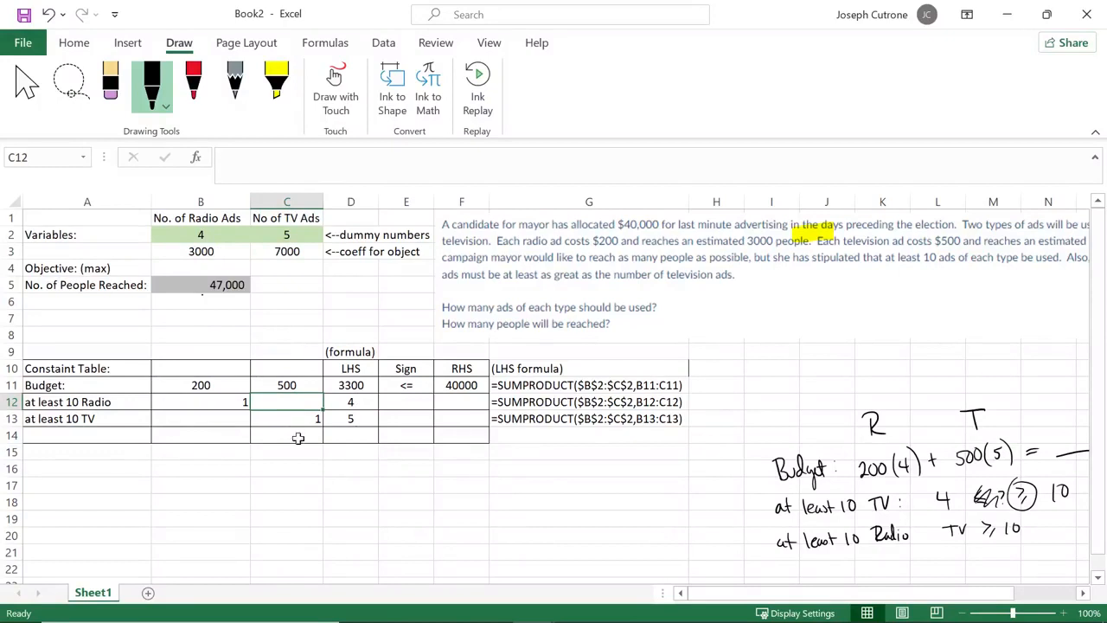
{"action": "left_click", "coordinate": [220, 403]}
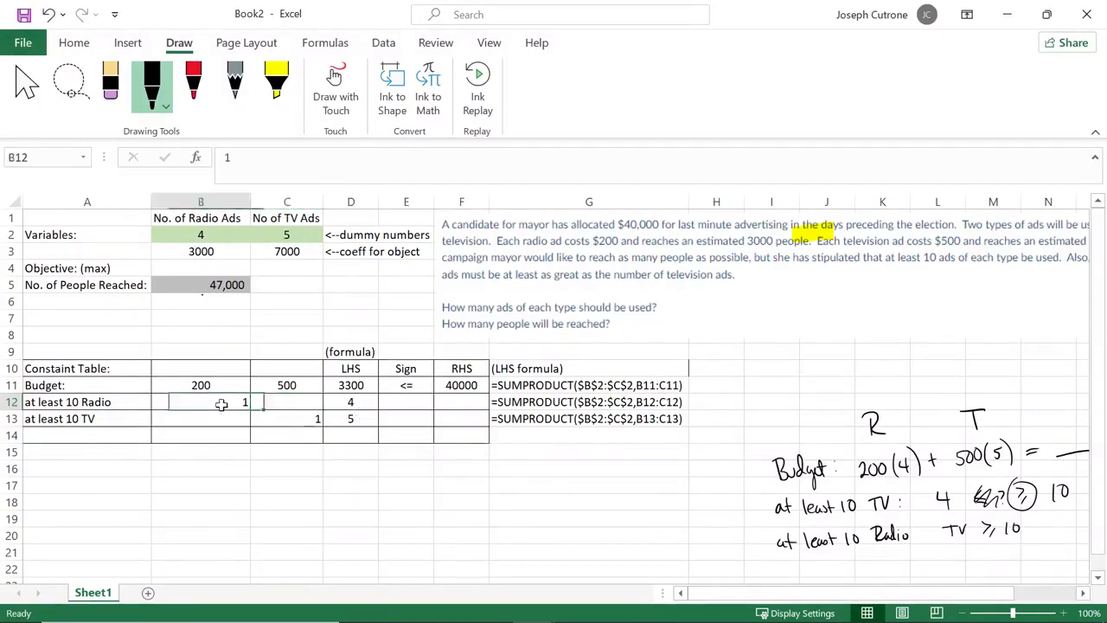
Step: Center the constraint coefficients in B12 and C13
{"action": "left_click", "coordinate": [76, 43]}
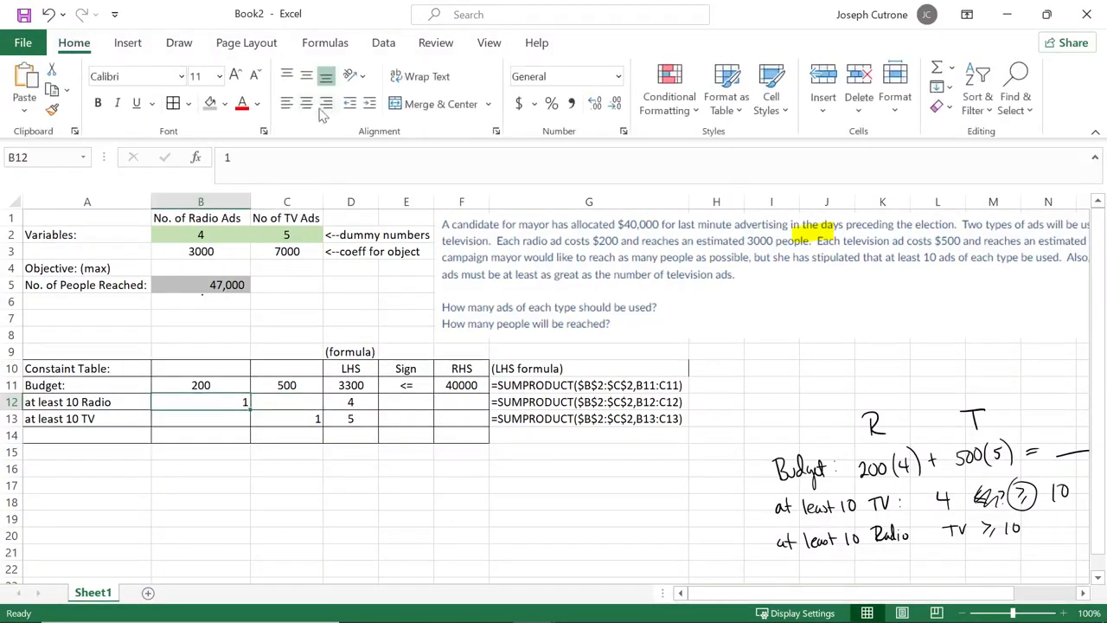
{"action": "left_click", "coordinate": [306, 103]}
{"action": "left_click", "coordinate": [285, 417]}
{"action": "left_click", "coordinate": [306, 103]}
Step: Enter the sign >= in E12 and E13 for the radio and TV constraints and center both cells
{"action": "left_click", "coordinate": [407, 401]}
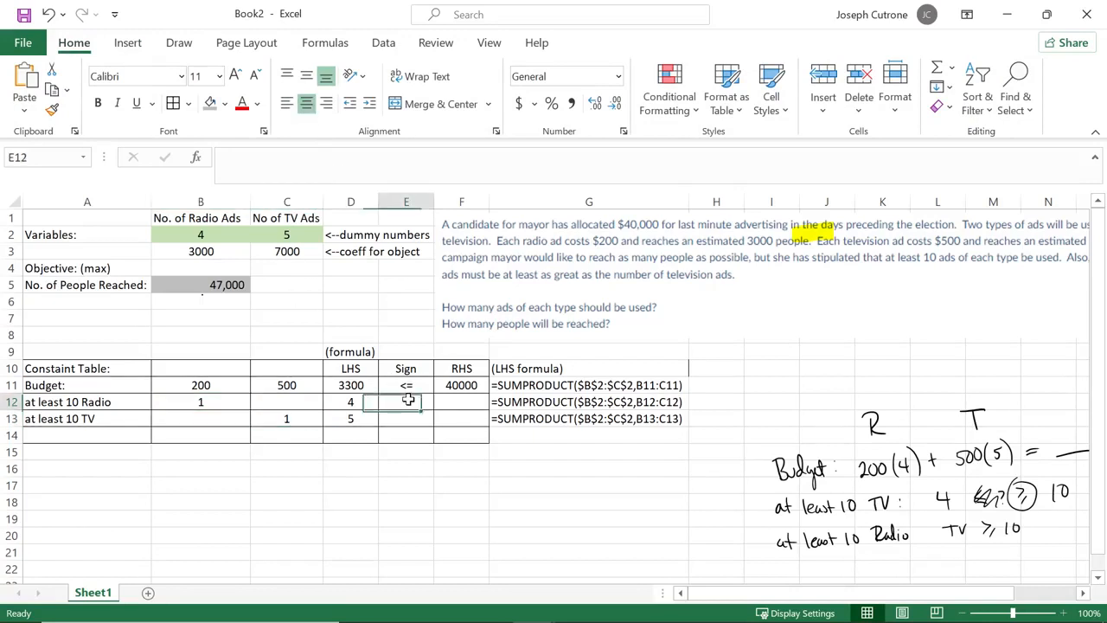
{"action": "type", "text": ">="}
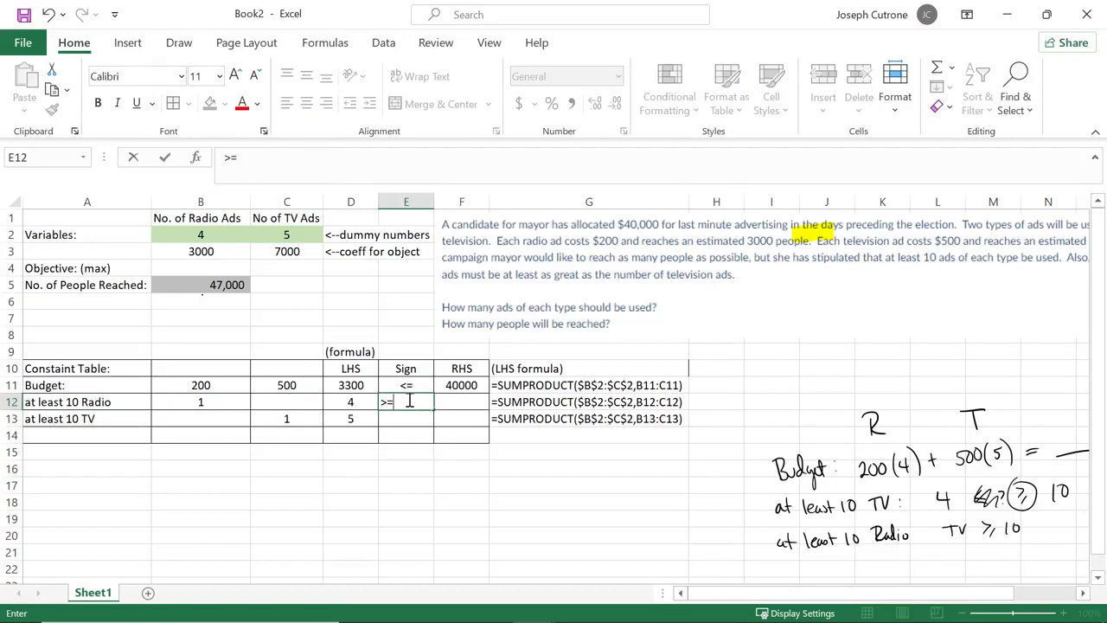
{"action": "key", "text": "Return"}
{"action": "type", "text": ">="}
{"action": "key", "text": "Return"}
{"action": "left_click_drag", "start_coordinate": [407, 400], "coordinate": [407, 420]}
{"action": "left_click", "coordinate": [306, 103]}
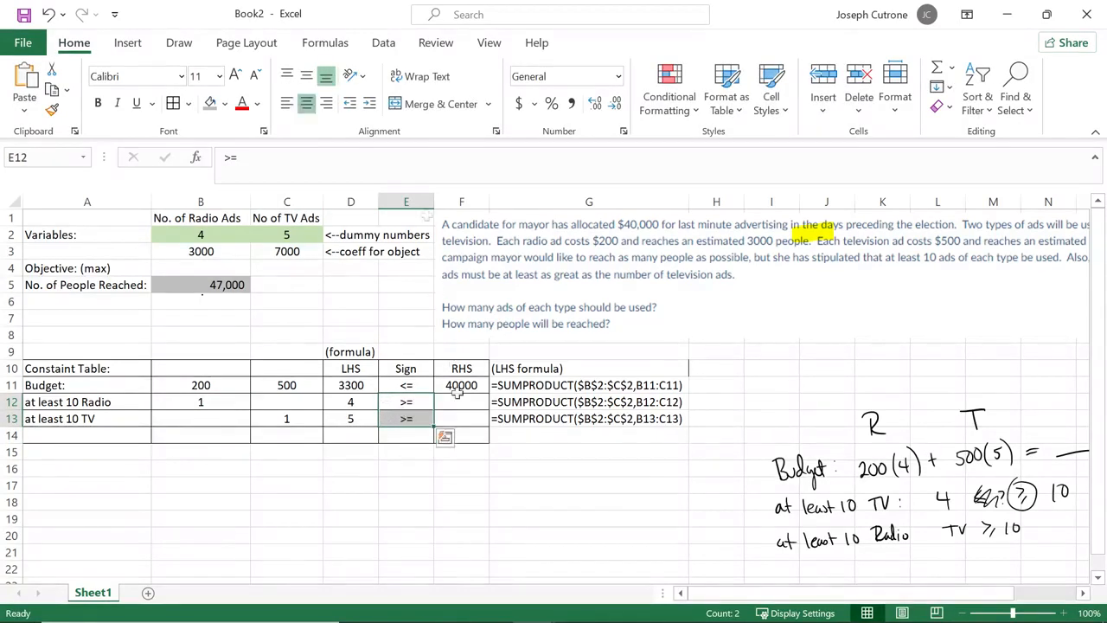
Step: Enter the right-hand-side value 10 in F12 and F13 and center both cells
{"action": "left_click", "coordinate": [458, 403]}
{"action": "type", "text": "10"}
{"action": "key", "text": "Return"}
{"action": "type", "text": "10"}
{"action": "key", "text": "Return"}
{"action": "left_click", "coordinate": [459, 402]}
{"action": "left_click_drag", "start_coordinate": [459, 401], "coordinate": [459, 418]}
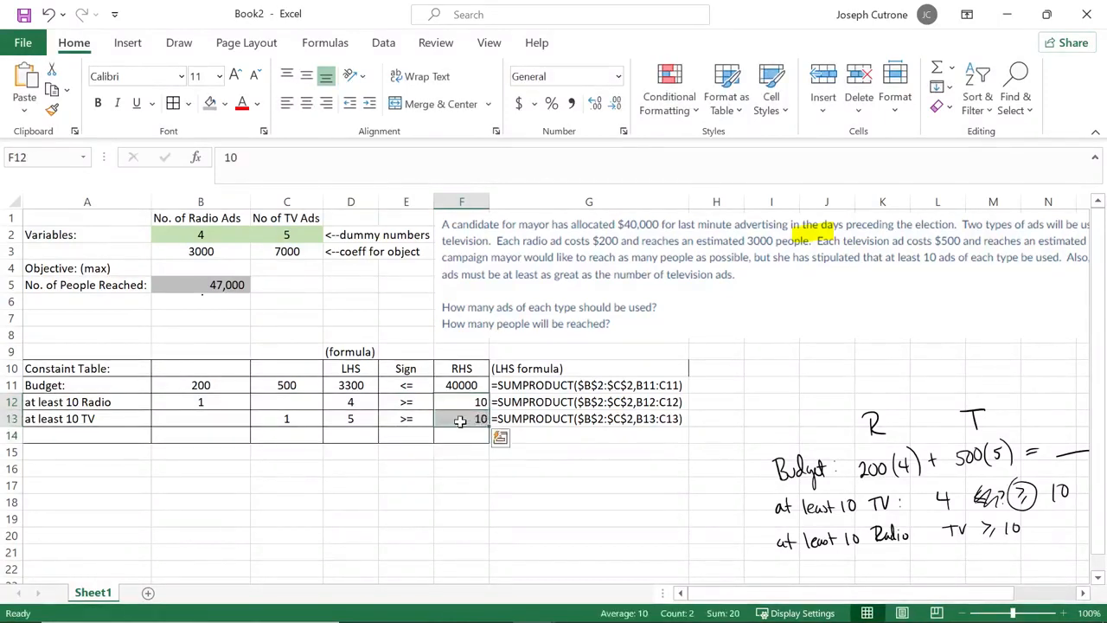
{"action": "left_click", "coordinate": [307, 103]}
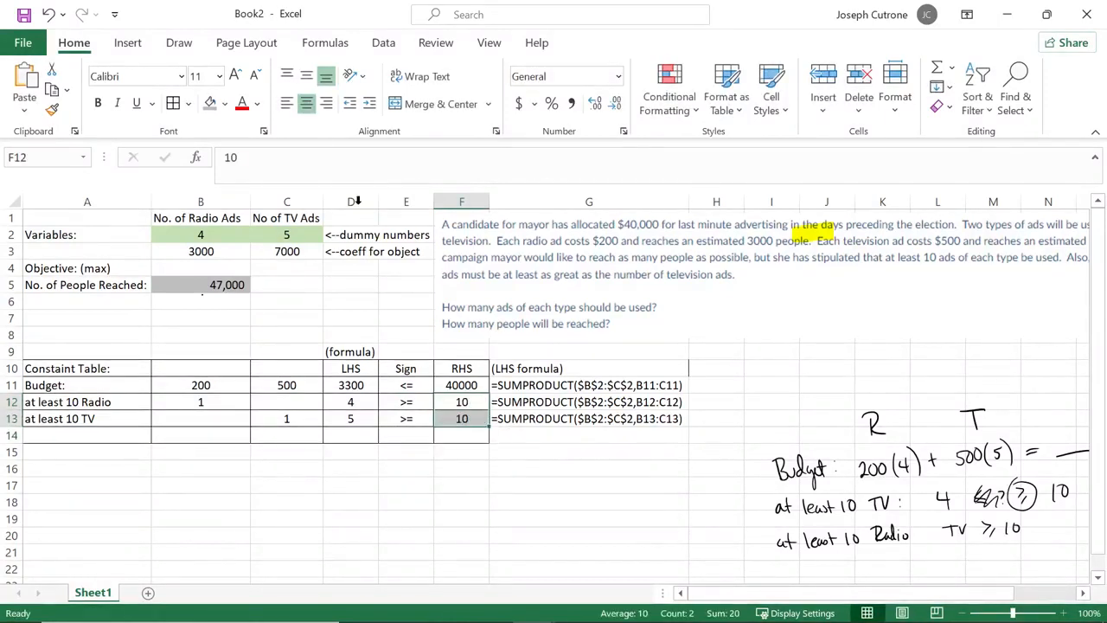
{"action": "left_click", "coordinate": [474, 519]}
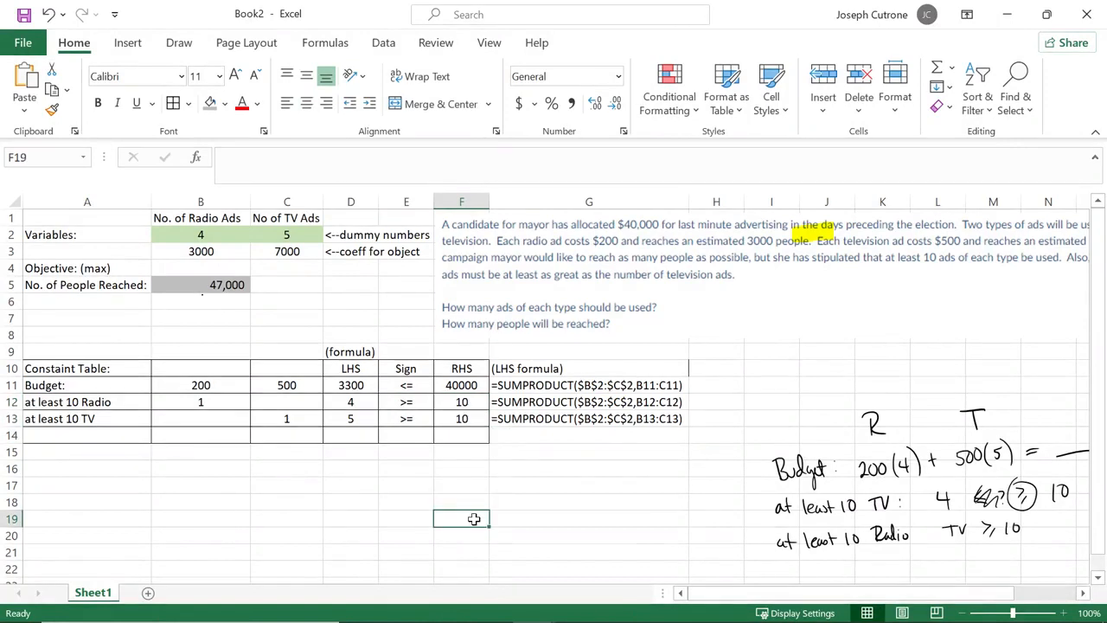
Step: Move the problem-text picture leftward so it starts at column D and its full text fits in view
{"action": "left_click", "coordinate": [350, 368]}
{"action": "left_click_drag", "start_coordinate": [351, 368], "coordinate": [353, 424]}
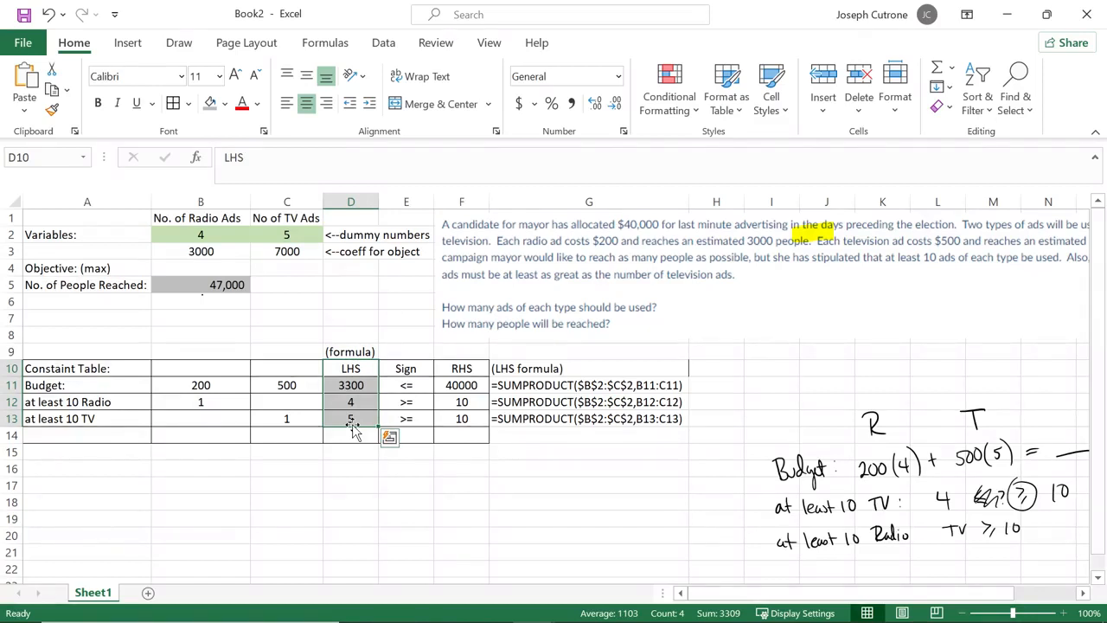
{"action": "left_click_drag", "start_coordinate": [853, 289], "coordinate": [744, 282]}
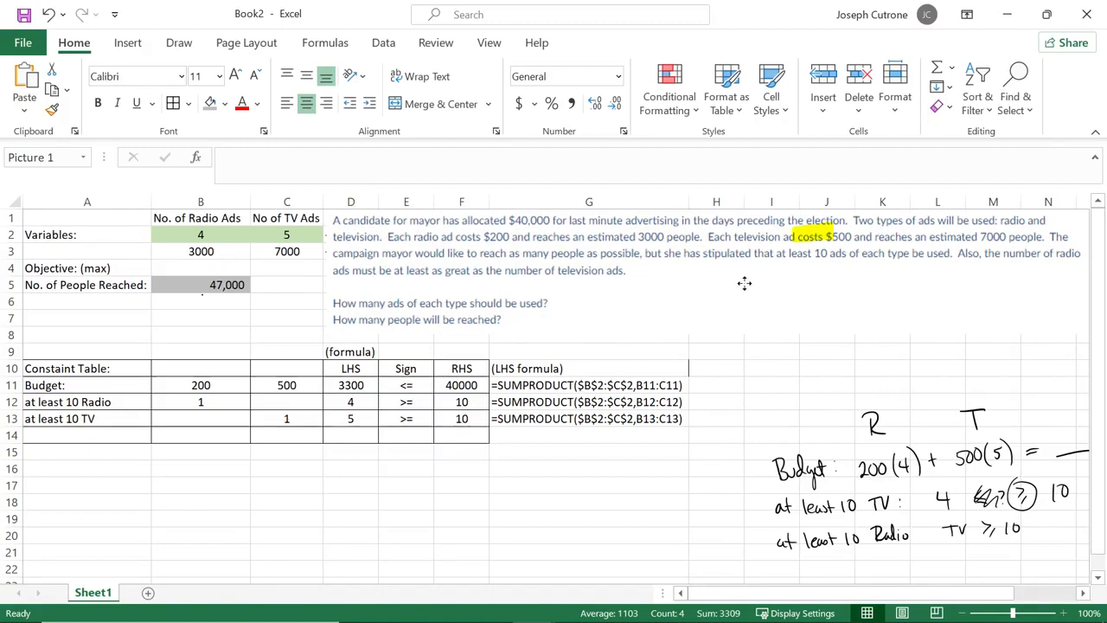
{"action": "left_click", "coordinate": [744, 282]}
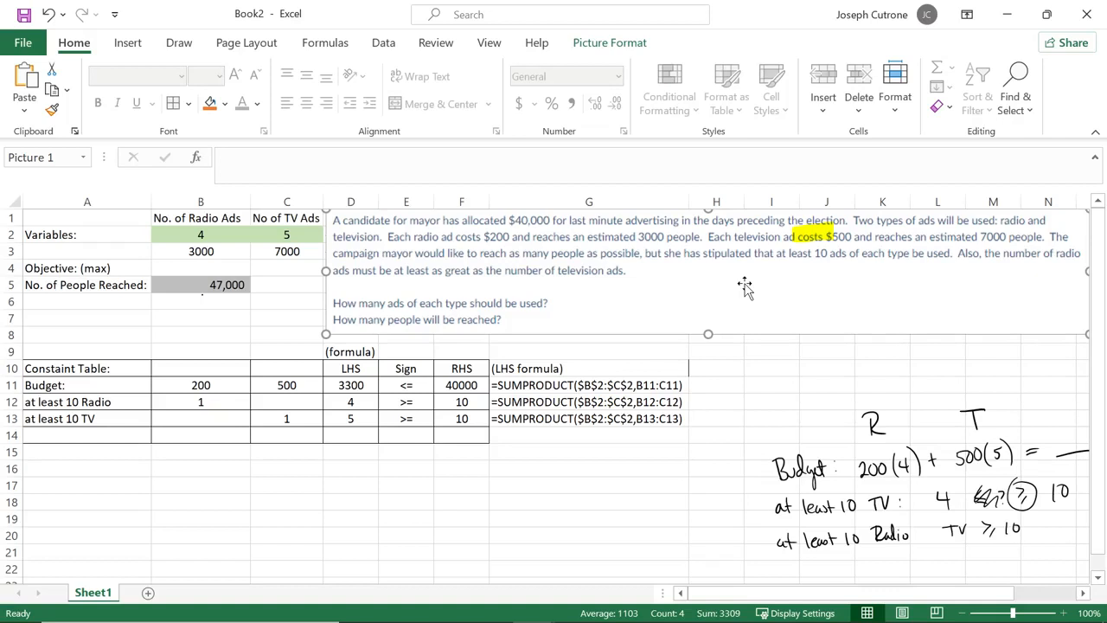
Step: Handwrite in black ink below the table R ≥ T, subtract T, and the rearranged inequality R - T ≥ 0
{"action": "left_click", "coordinate": [127, 43]}
{"action": "left_click", "coordinate": [206, 86]}
{"action": "left_click", "coordinate": [179, 42]}
{"action": "left_click", "coordinate": [155, 86]}
{"action": "left_click", "coordinate": [161, 85]}
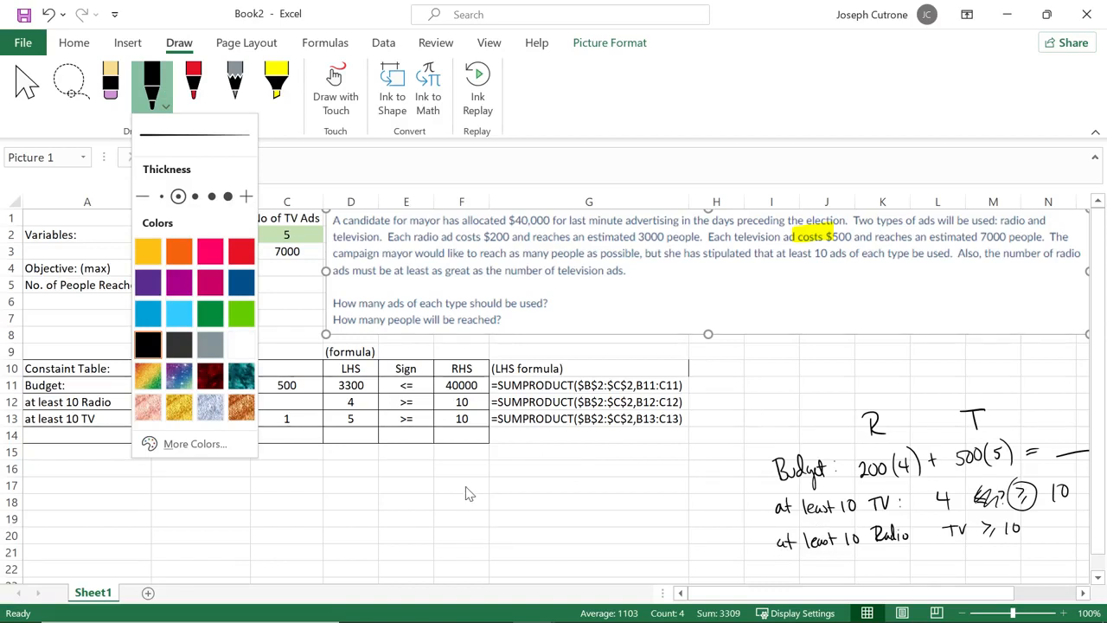
{"action": "mouse_move", "coordinate": [467, 488]}
{"action": "left_mouse_down"}
{"action": "mouse_move", "coordinate": [467, 502]}
{"action": "mouse_move", "coordinate": [472, 492]}
{"action": "mouse_move", "coordinate": [481, 502]}
{"action": "left_mouse_up"}
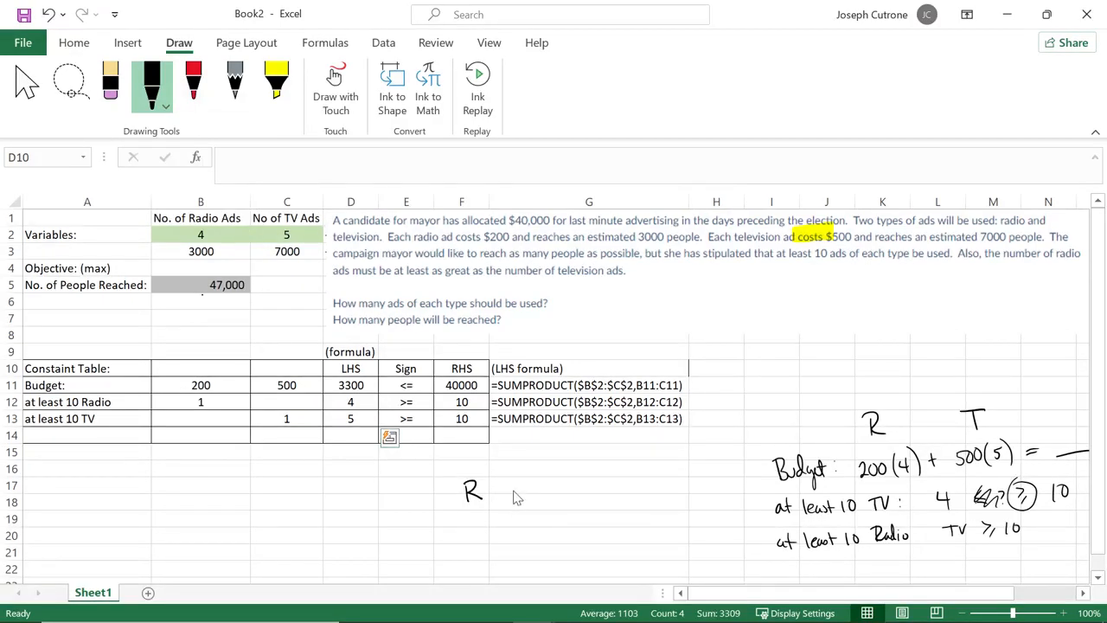
{"action": "mouse_move", "coordinate": [497, 482]}
{"action": "left_mouse_down"}
{"action": "mouse_move", "coordinate": [509, 493]}
{"action": "mouse_move", "coordinate": [550, 478]}
{"action": "left_mouse_up"}
{"action": "mouse_move", "coordinate": [468, 516]}
{"action": "left_mouse_down"}
{"action": "mouse_move", "coordinate": [468, 537]}
{"action": "mouse_move", "coordinate": [479, 536]}
{"action": "left_mouse_up"}
{"action": "left_click_drag", "start_coordinate": [543, 495], "coordinate": [504, 519]}
{"action": "mouse_move", "coordinate": [510, 518]}
{"action": "left_mouse_down"}
{"action": "mouse_move", "coordinate": [524, 531]}
{"action": "mouse_move", "coordinate": [544, 519]}
{"action": "left_mouse_up"}
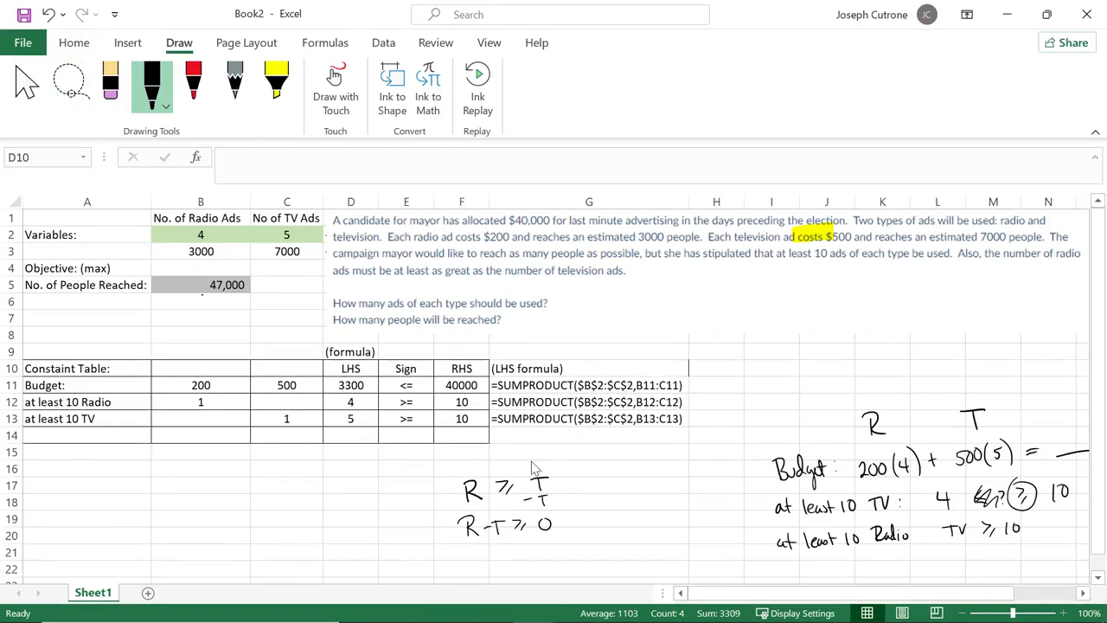
Step: Annotate the coefficients 1 and -1 of the handwritten R - T ≥ 0 with red circled ink, and stop drawing
{"action": "left_click", "coordinate": [196, 97]}
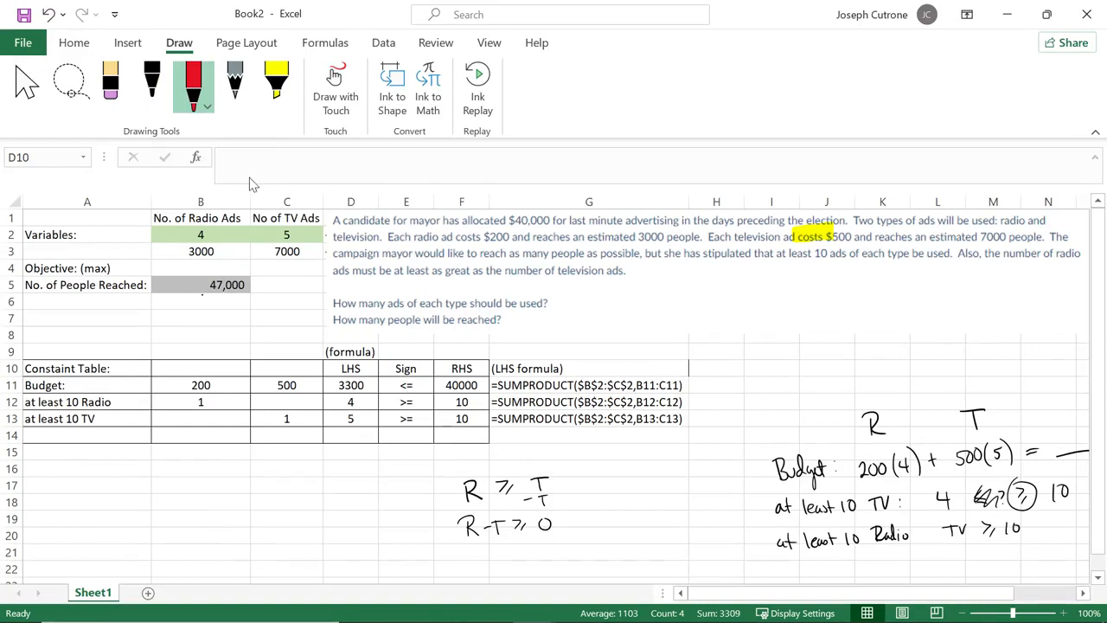
{"action": "mouse_move", "coordinate": [471, 516]}
{"action": "left_mouse_down"}
{"action": "mouse_move", "coordinate": [451, 529]}
{"action": "mouse_move", "coordinate": [476, 540]}
{"action": "mouse_move", "coordinate": [461, 533]}
{"action": "mouse_move", "coordinate": [495, 517]}
{"action": "mouse_move", "coordinate": [496, 561]}
{"action": "left_mouse_up"}
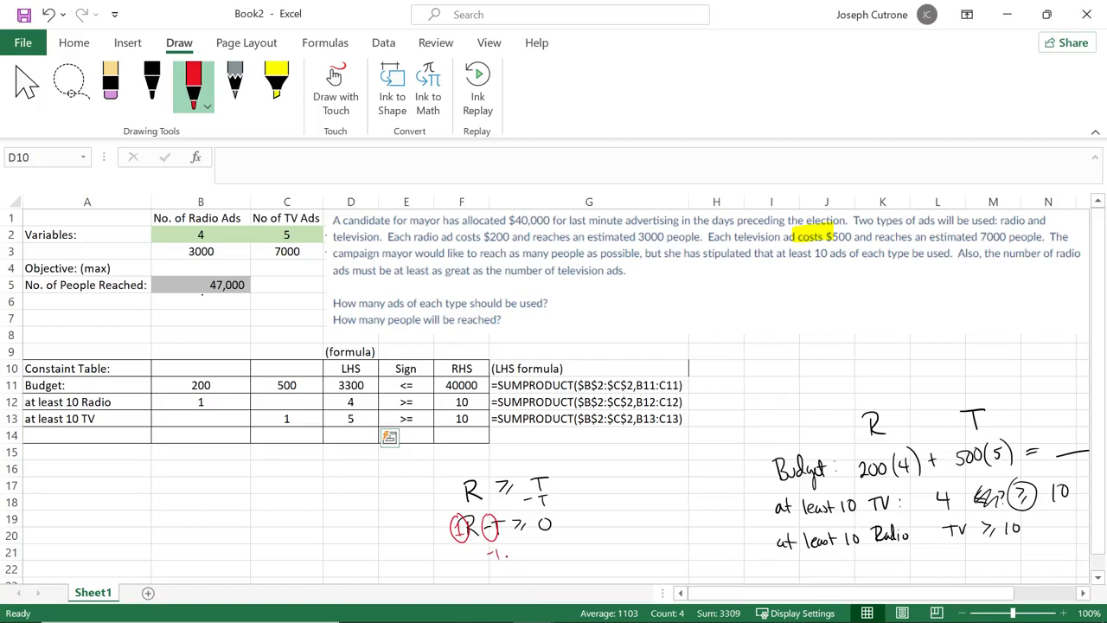
{"action": "left_click", "coordinate": [86, 48]}
{"action": "left_click", "coordinate": [128, 45]}
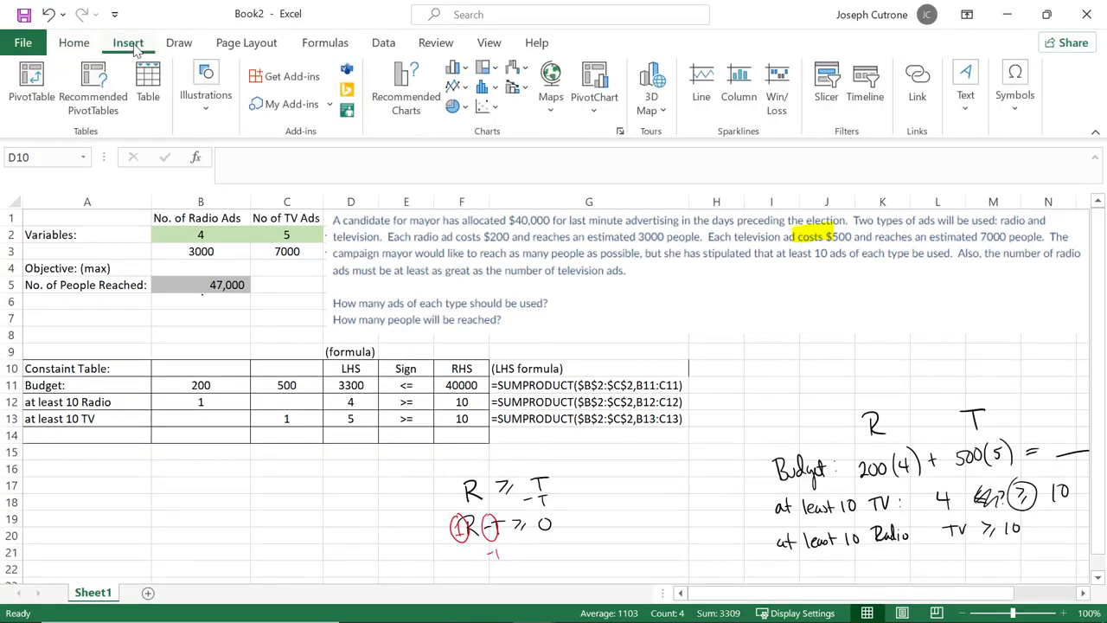
{"action": "left_click", "coordinate": [86, 49]}
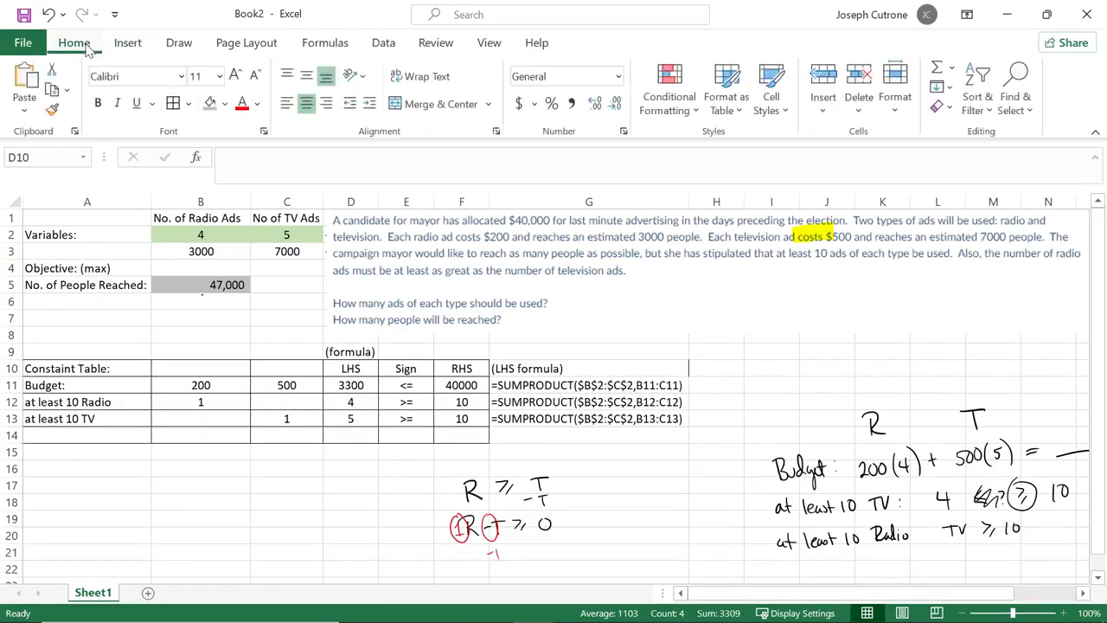
Step: Enter the coefficients 1 in B14 and -1 in C14 and center both cells
{"action": "left_click", "coordinate": [178, 431]}
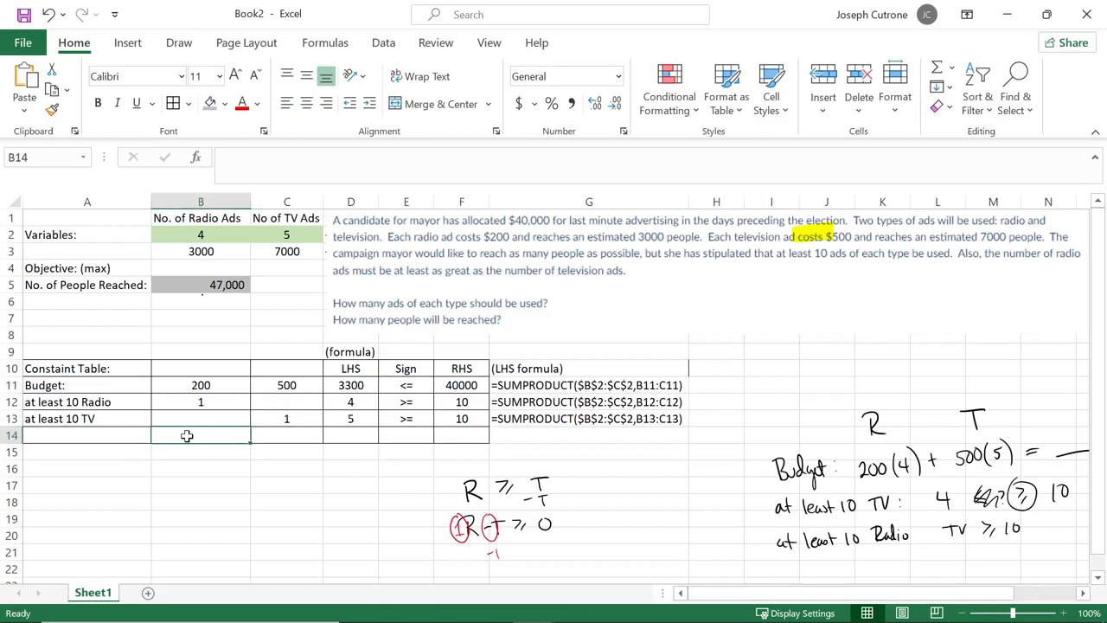
{"action": "type", "text": "1"}
{"action": "key", "text": "Tab"}
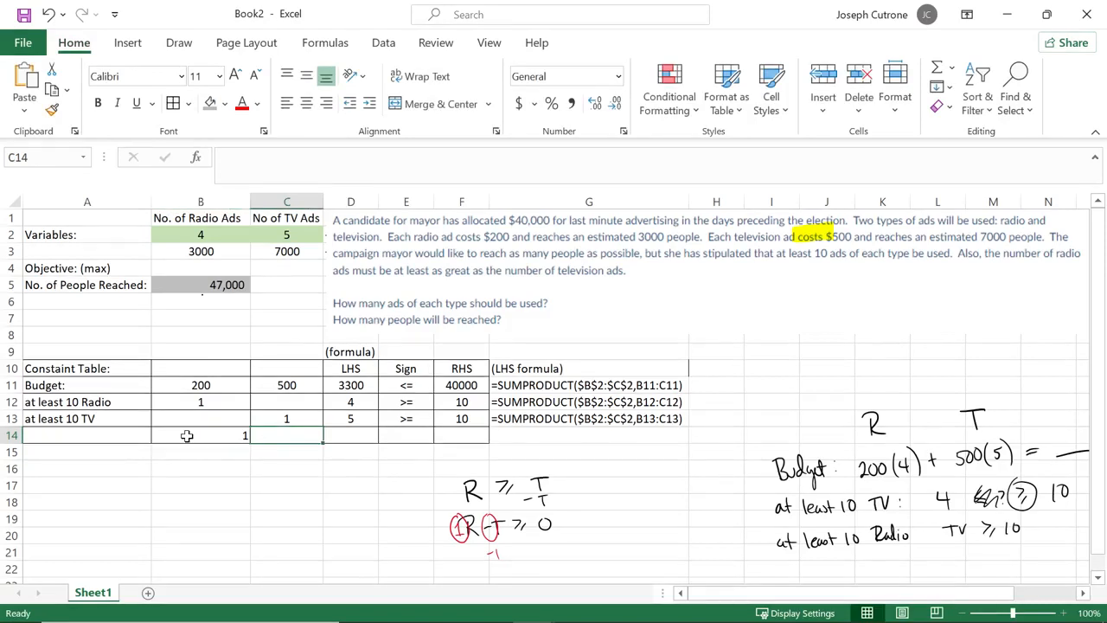
{"action": "type", "text": "-1"}
{"action": "key", "text": "Tab"}
{"action": "left_click_drag", "start_coordinate": [188, 435], "coordinate": [262, 435]}
{"action": "left_click", "coordinate": [306, 103]}
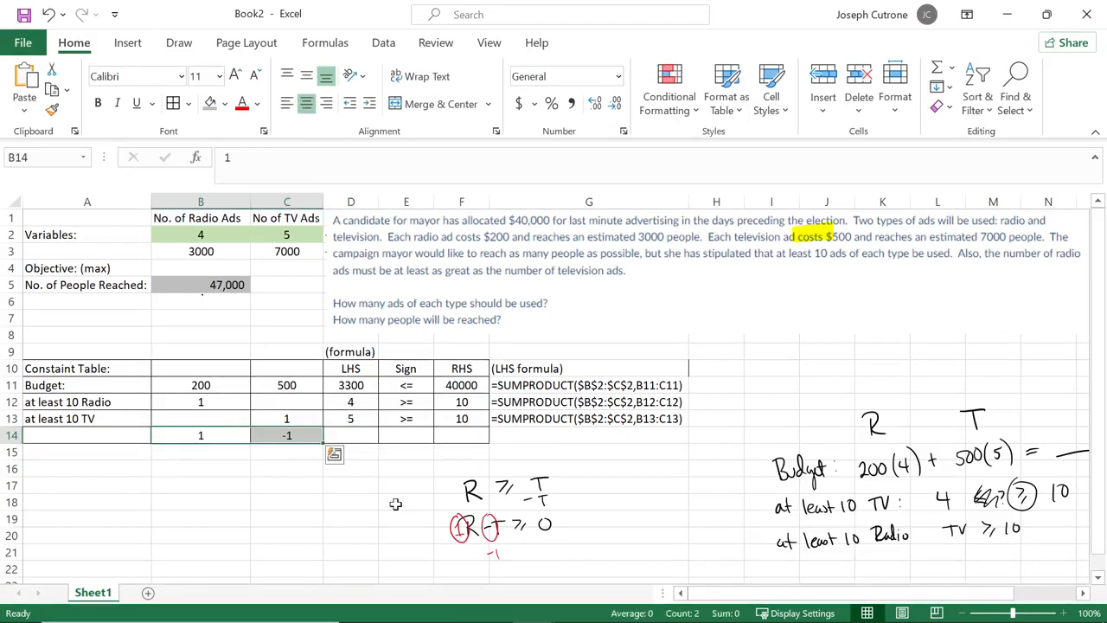
Step: Fill the LHS formula from D13 down to D14 and check the ranges it references
{"action": "left_click", "coordinate": [366, 420]}
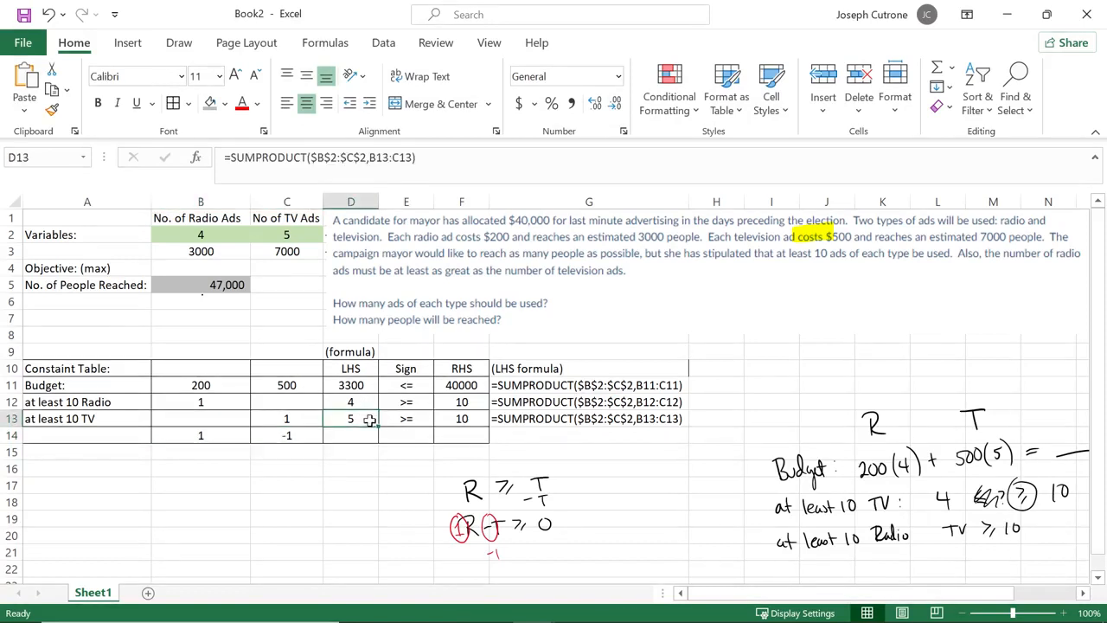
{"action": "left_click_drag", "start_coordinate": [377, 426], "coordinate": [351, 435]}
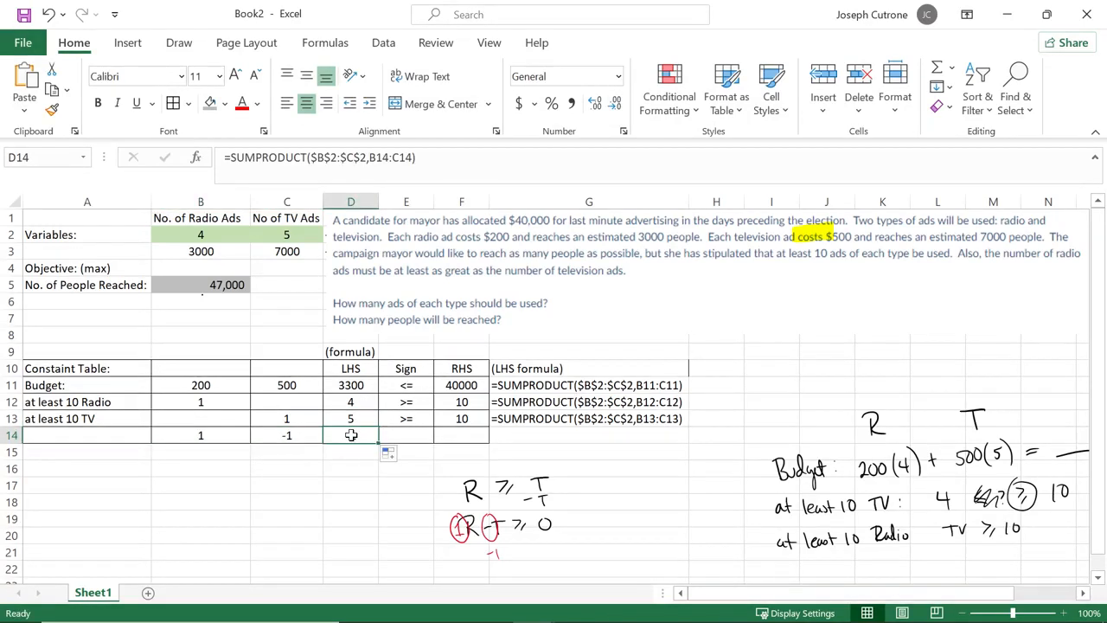
{"action": "double_click", "coordinate": [351, 435]}
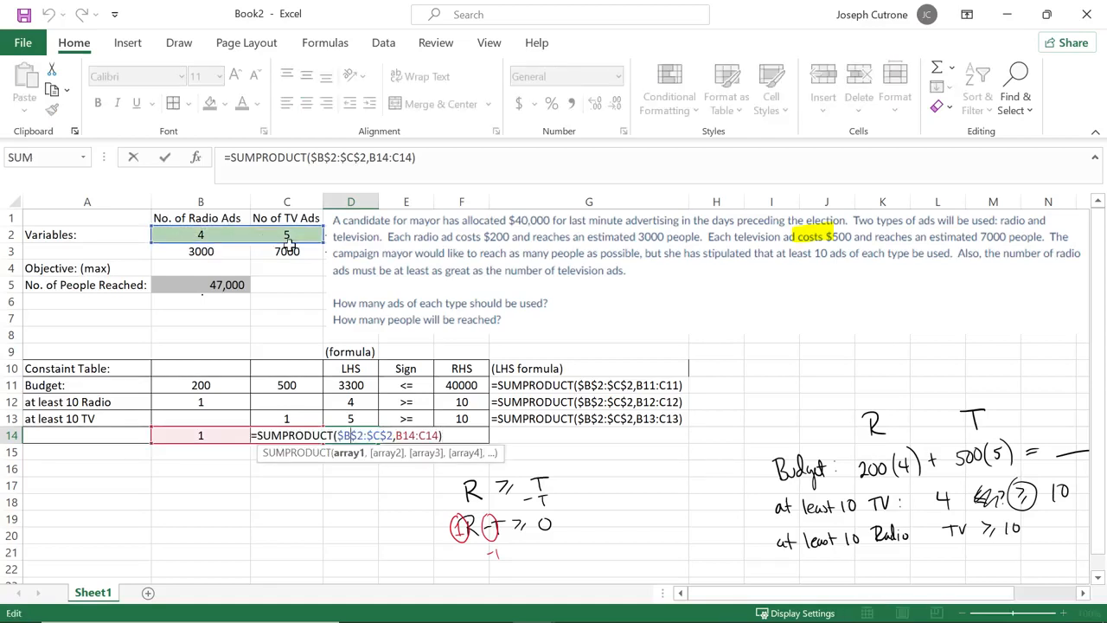
{"action": "key", "text": "Return"}
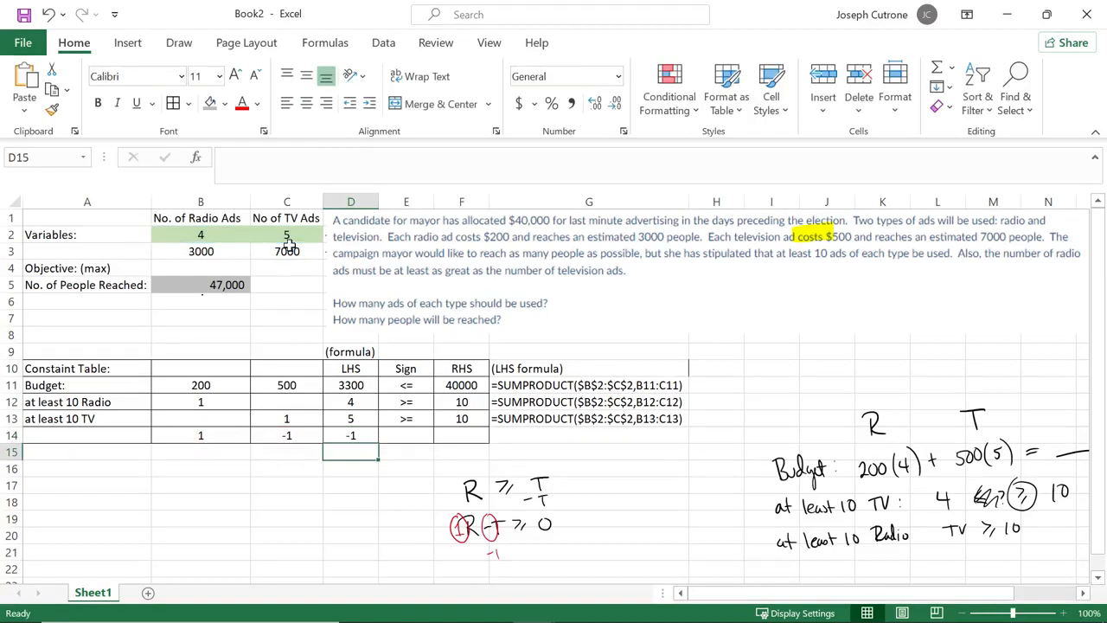
{"action": "left_click", "coordinate": [348, 435]}
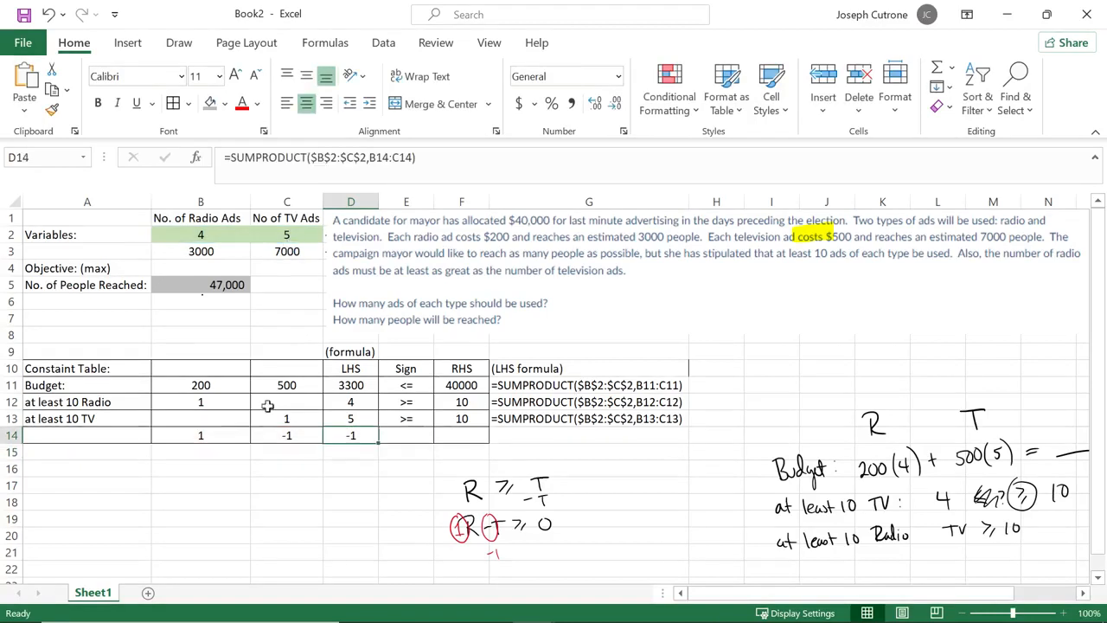
Step: Label the new constraint row in A14 as "R >= T"
{"action": "left_click", "coordinate": [114, 430]}
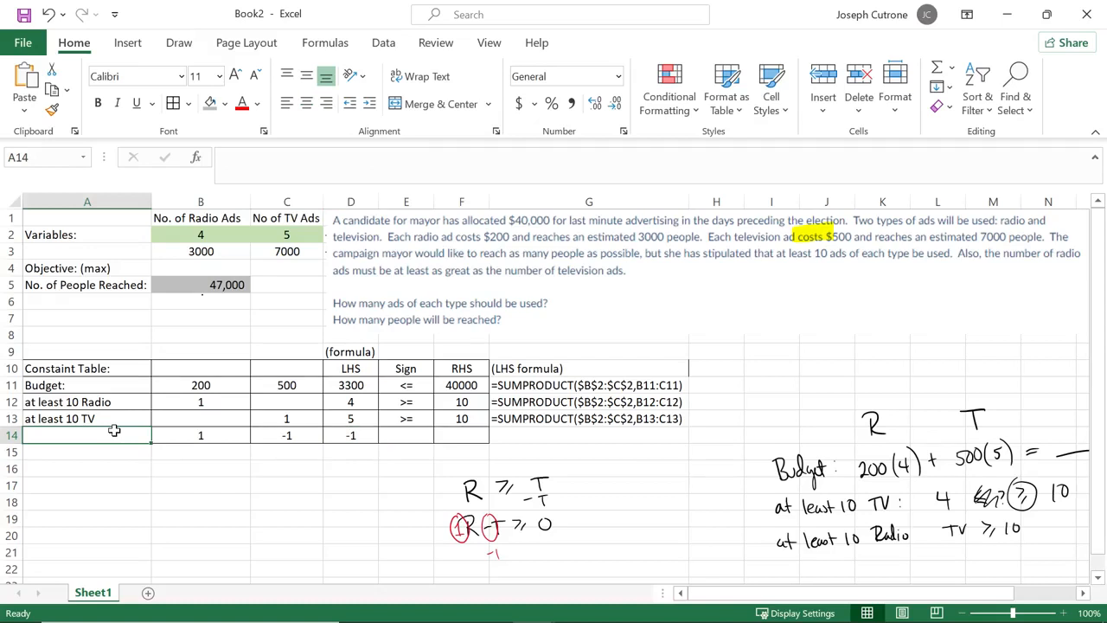
{"action": "type", "text": "R"}
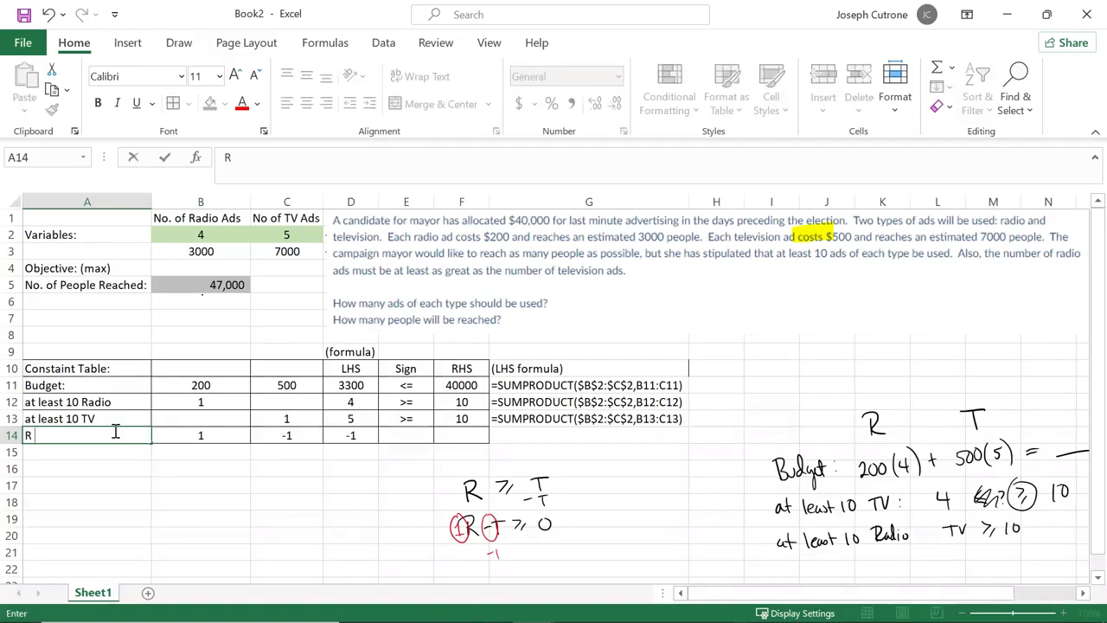
{"action": "type", "text": " >= T"}
{"action": "key", "text": "Return"}
{"action": "left_click", "coordinate": [115, 431]}
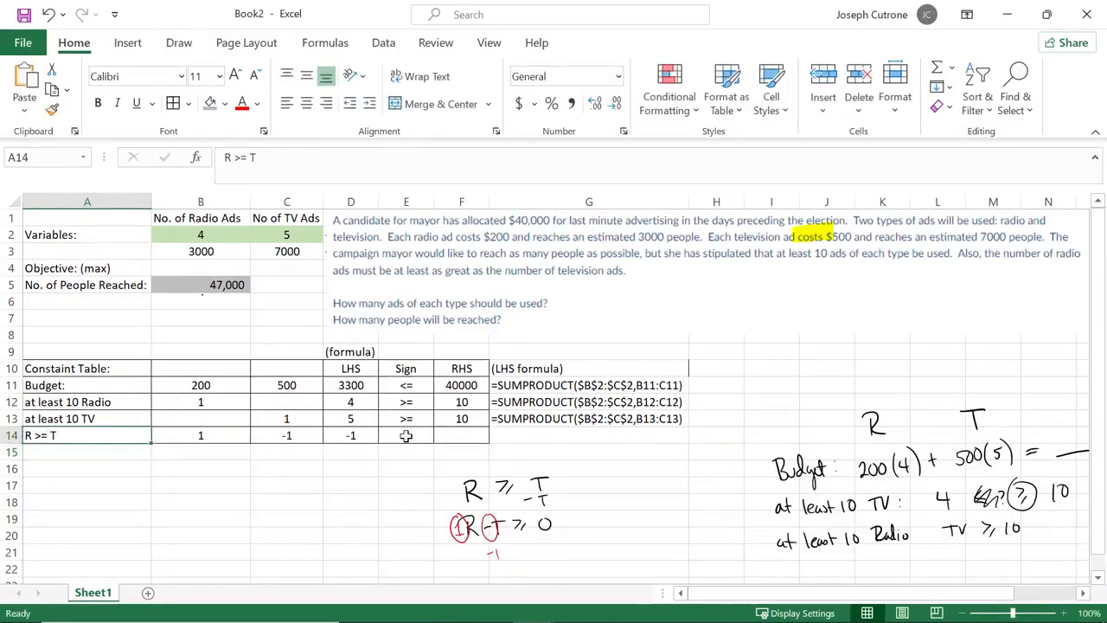
Step: Enter the sign >= in E14 and the right-hand side 0 in F14, centering both cells
{"action": "left_click", "coordinate": [405, 436]}
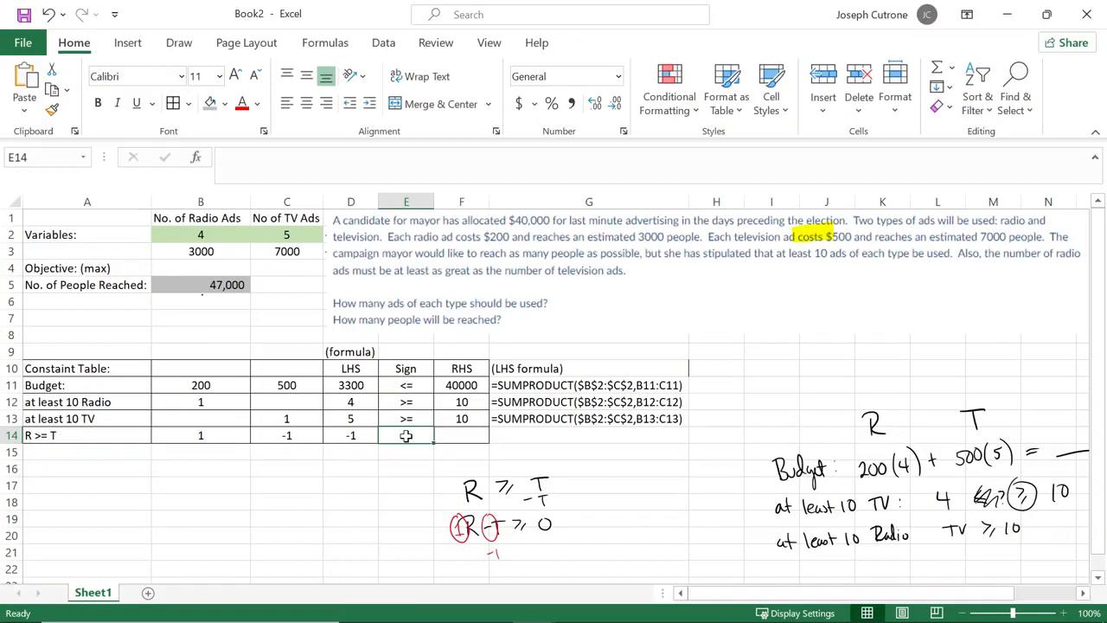
{"action": "type", "text": ">="}
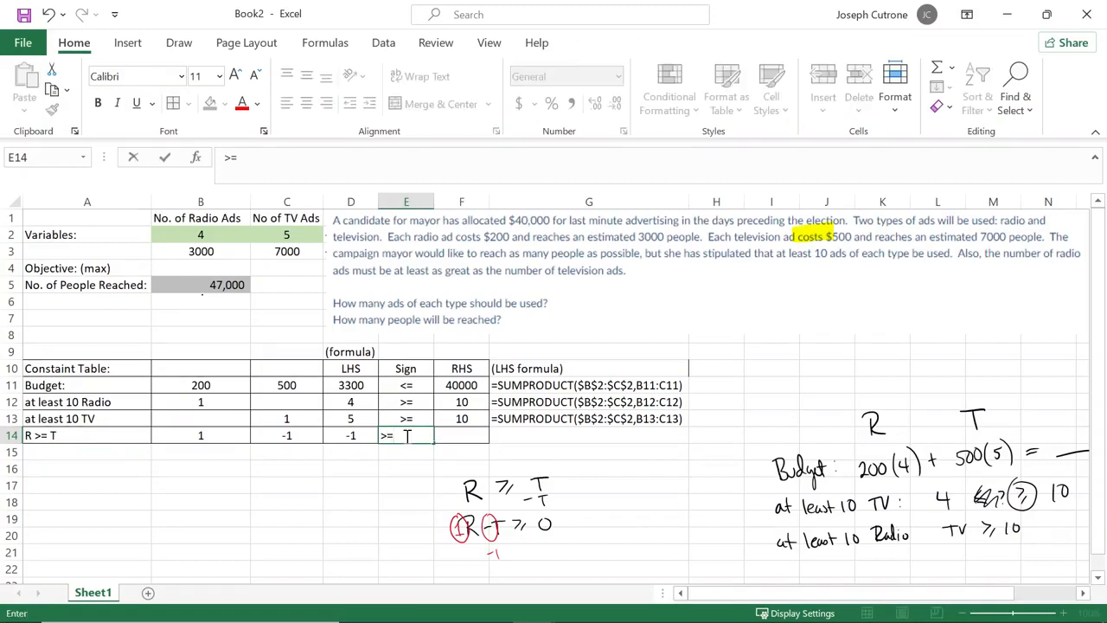
{"action": "key", "text": "ctrl+Return"}
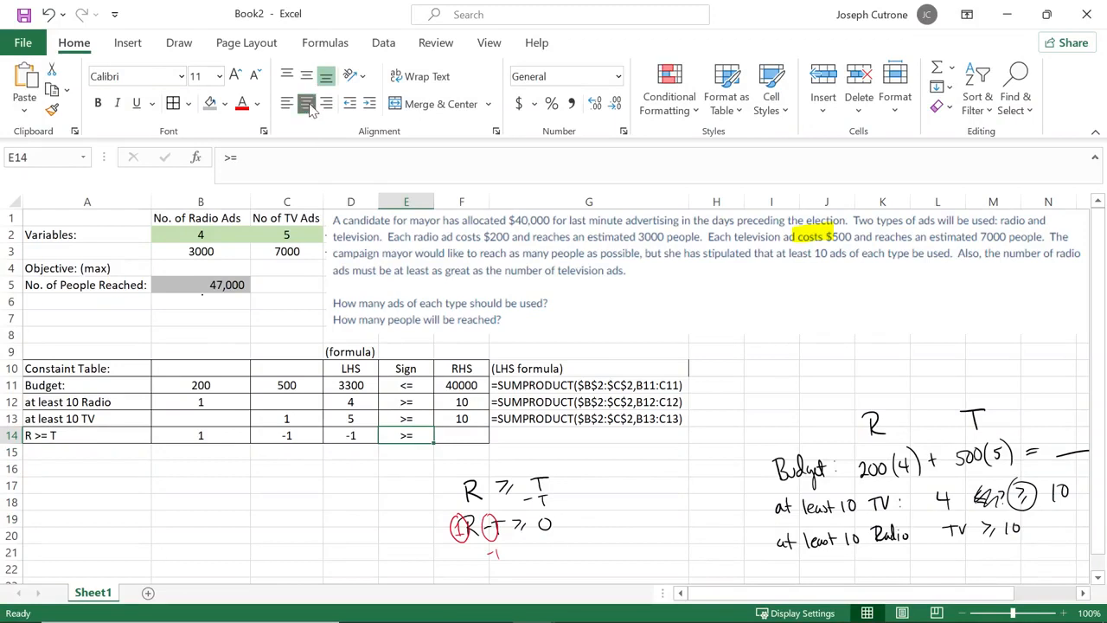
{"action": "left_click", "coordinate": [455, 437]}
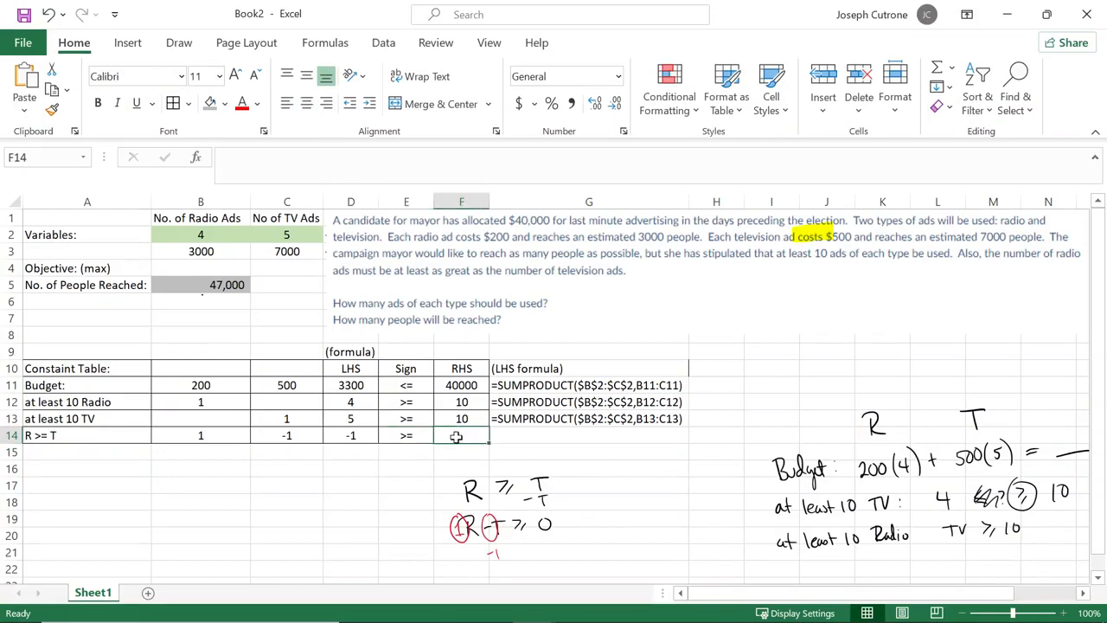
{"action": "type", "text": "0"}
{"action": "key", "text": "Return"}
{"action": "left_click", "coordinate": [456, 436]}
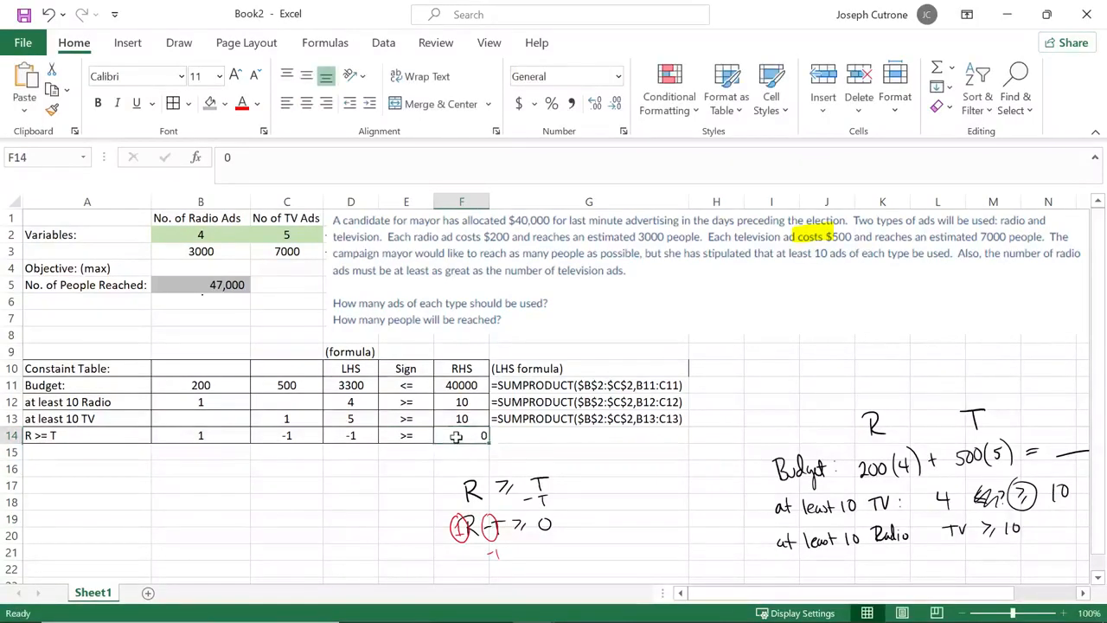
{"action": "left_click", "coordinate": [307, 103]}
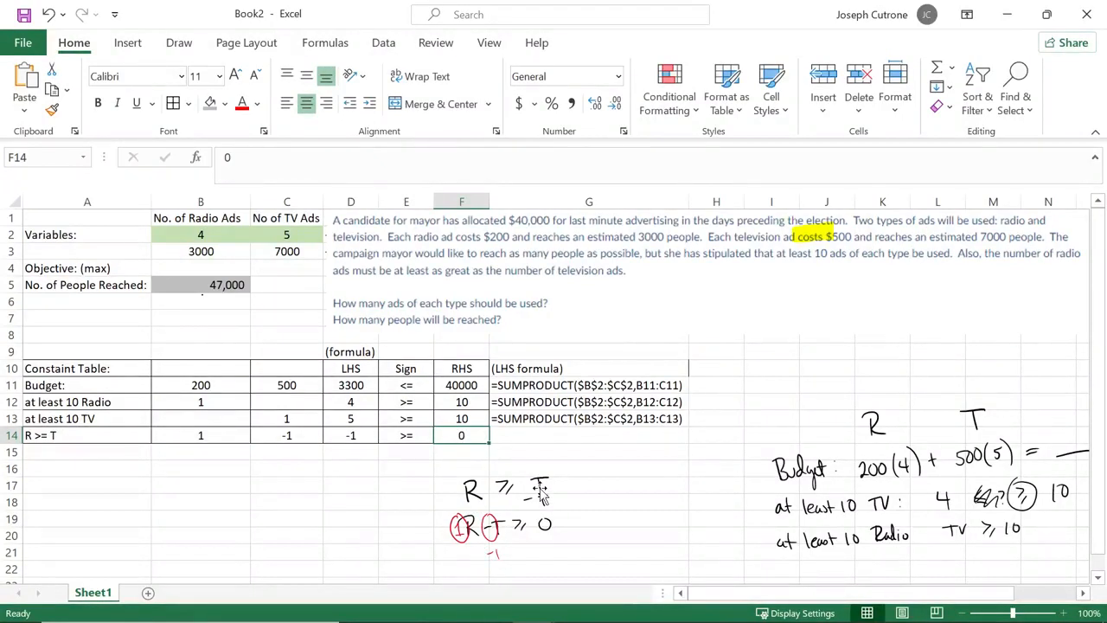
Step: Fill the LHS formula text from G13 down to G14 for the R >= T constraint row
{"action": "left_click", "coordinate": [621, 419]}
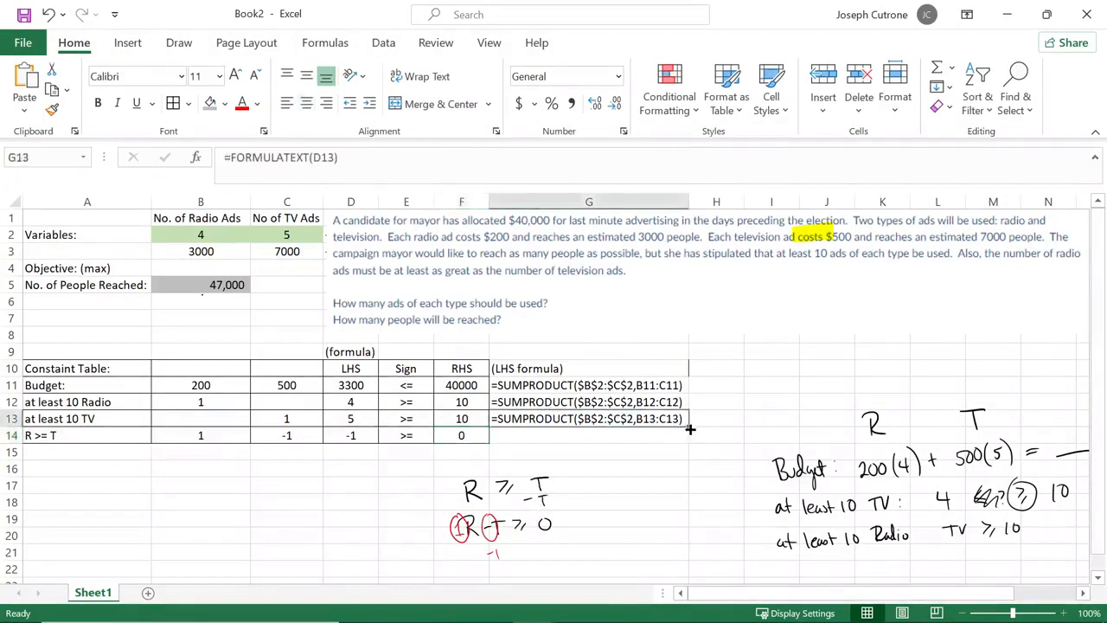
{"action": "left_click_drag", "start_coordinate": [688, 439], "coordinate": [688, 439]}
{"action": "left_click", "coordinate": [640, 435]}
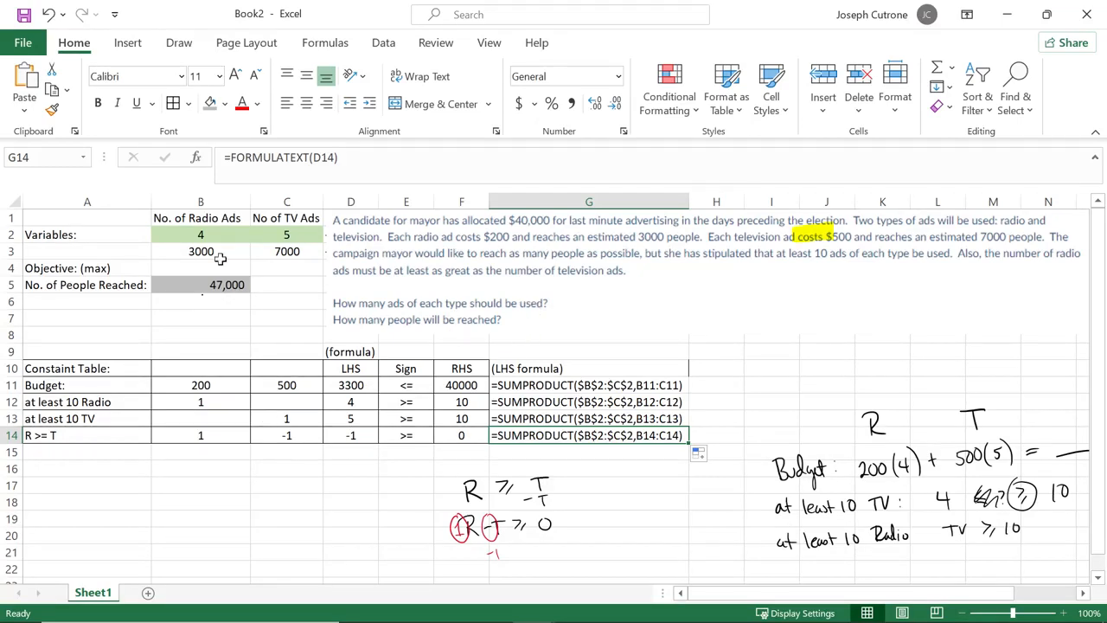
Step: Enter trial values of 1 radio ad in B2 and 6 TV ads in C2, and check the budget row's cost coefficients against them
{"action": "left_click", "coordinate": [219, 230]}
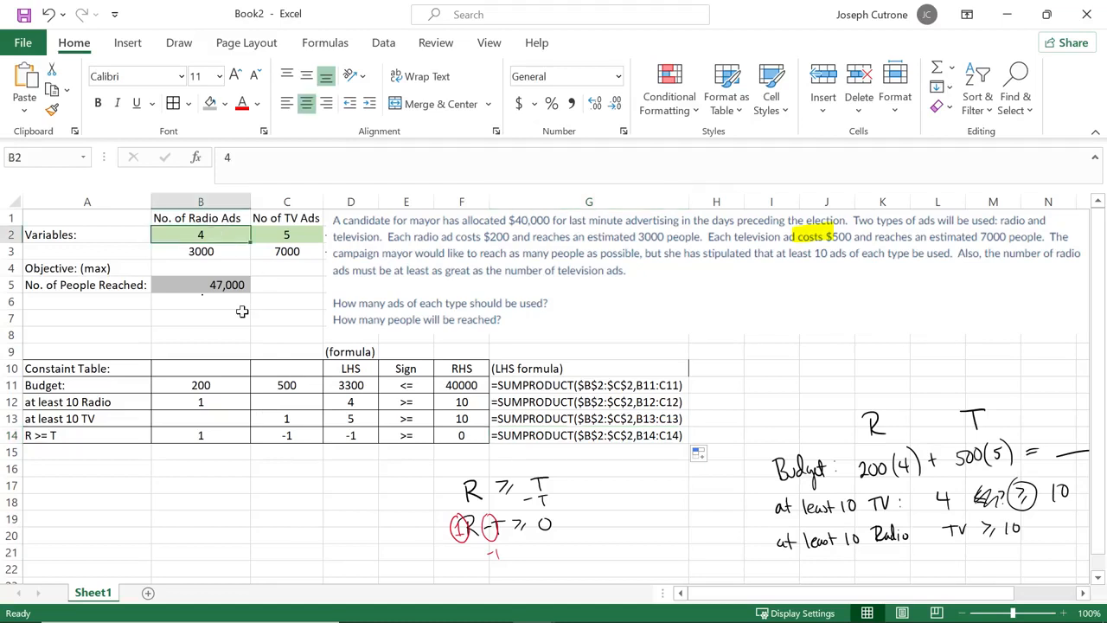
{"action": "type", "text": "1"}
{"action": "key", "text": "Tab"}
{"action": "type", "text": "6"}
{"action": "key", "text": "Tab"}
{"action": "key", "text": "Left"}
{"action": "key", "text": "Left"}
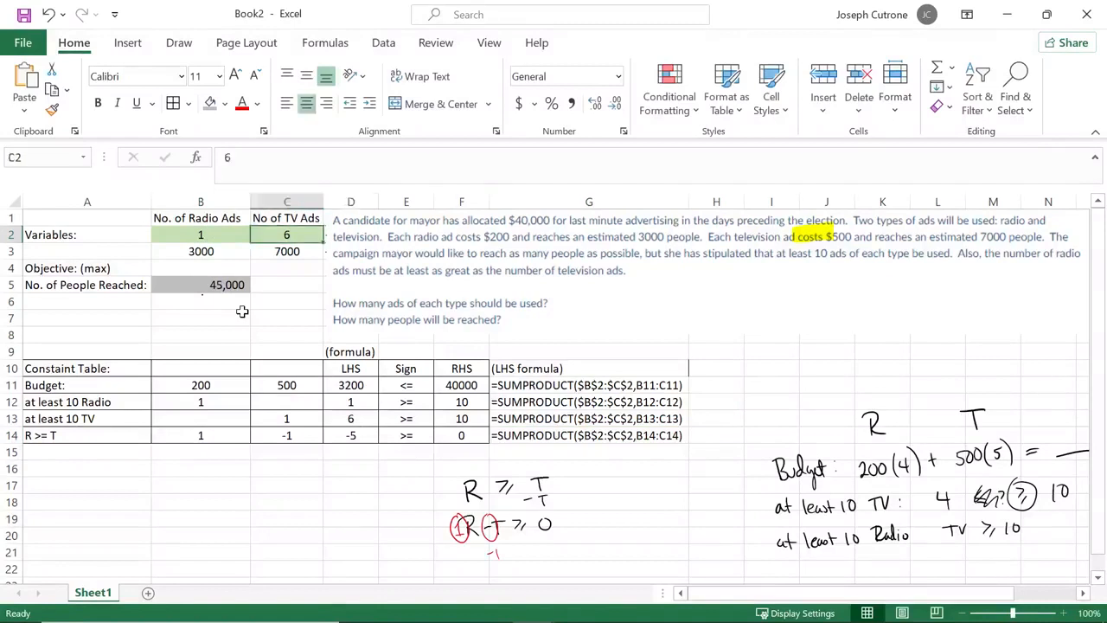
{"action": "left_click", "coordinate": [227, 386]}
{"action": "left_click", "coordinate": [289, 388]}
{"action": "left_click", "coordinate": [221, 388]}
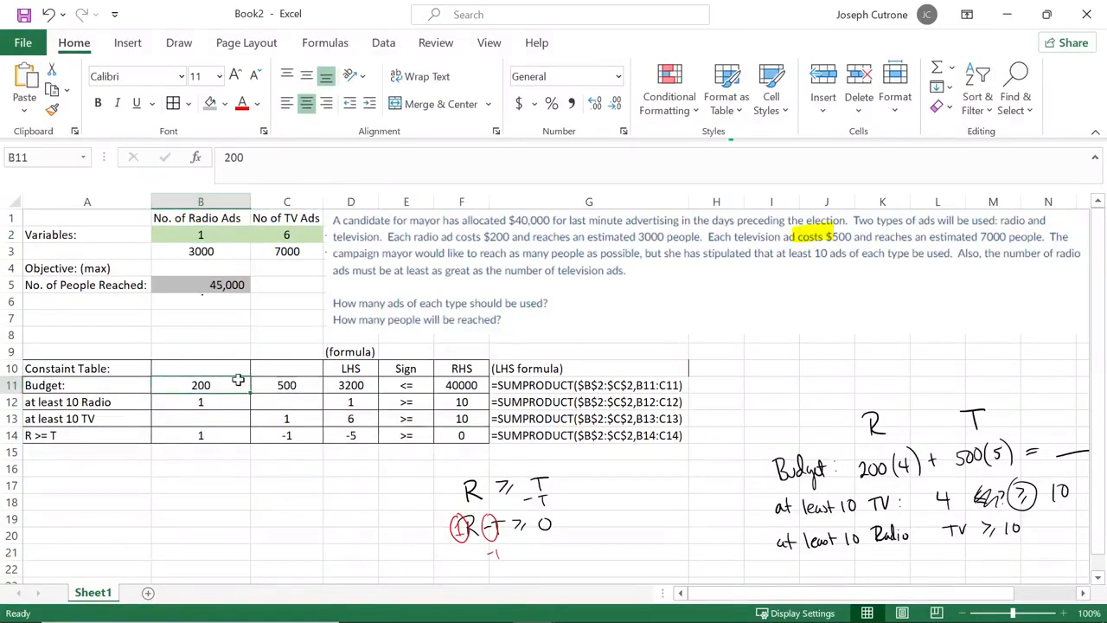
{"action": "left_click", "coordinate": [307, 236]}
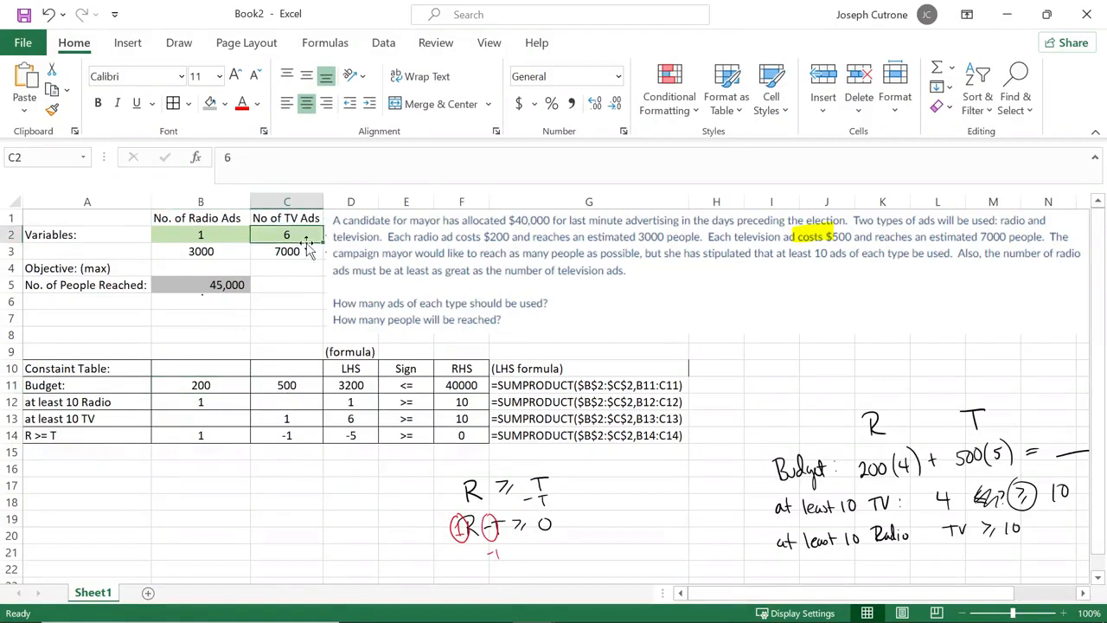
{"action": "left_click", "coordinate": [294, 385]}
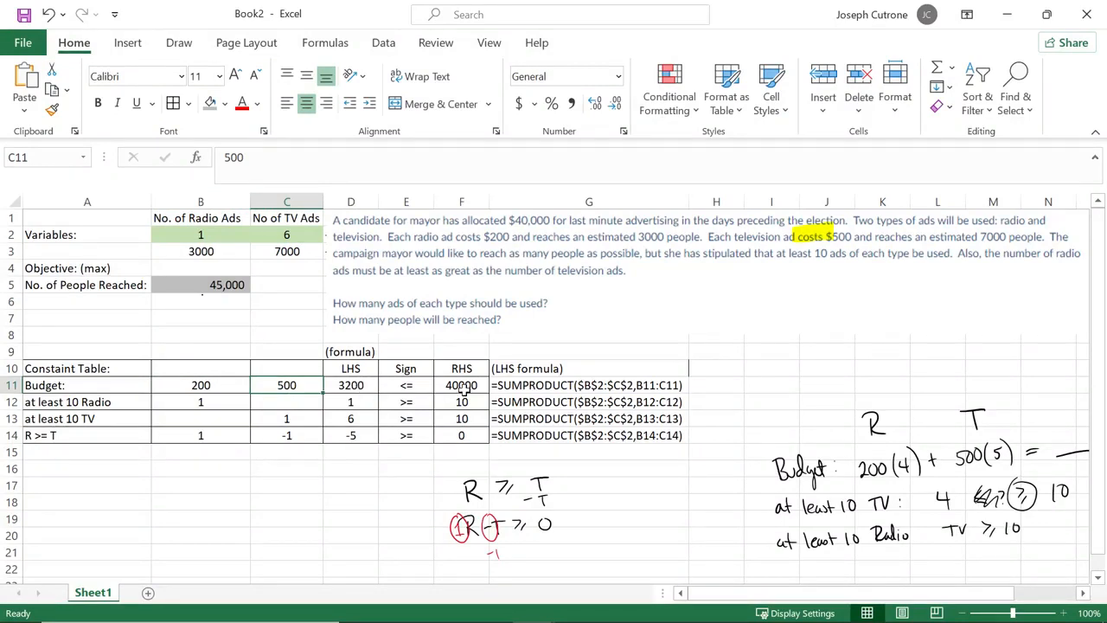
Step: Set the variables to 10 radio ads in B2 and 20 TV ads in C2, and review the R >= T, objective and variable cells
{"action": "left_click", "coordinate": [201, 239]}
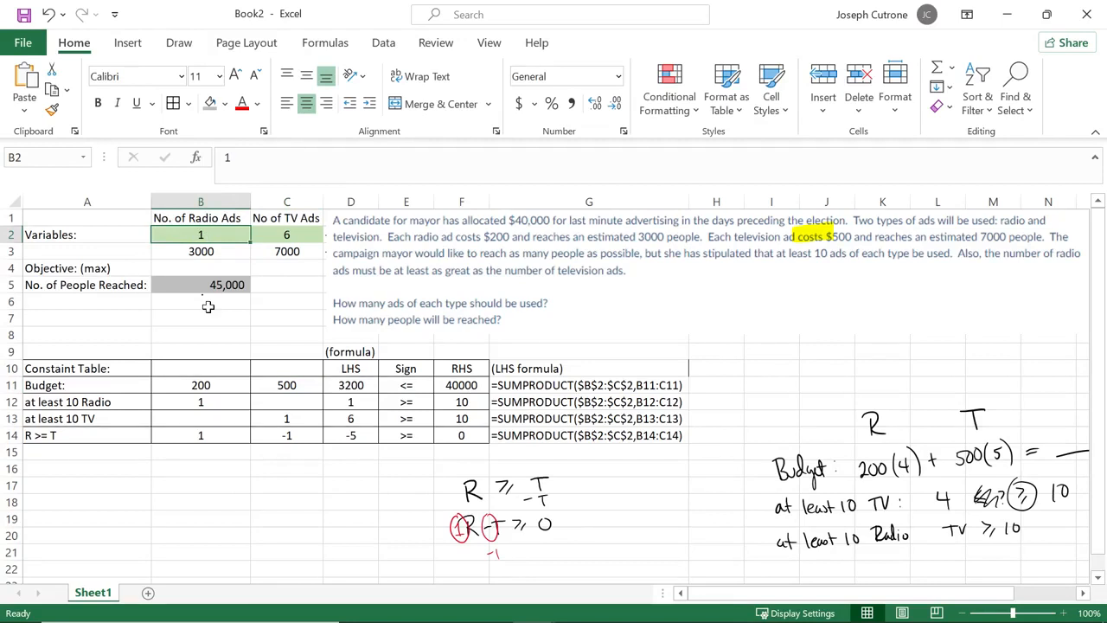
{"action": "type", "text": "10"}
{"action": "key", "text": "Return"}
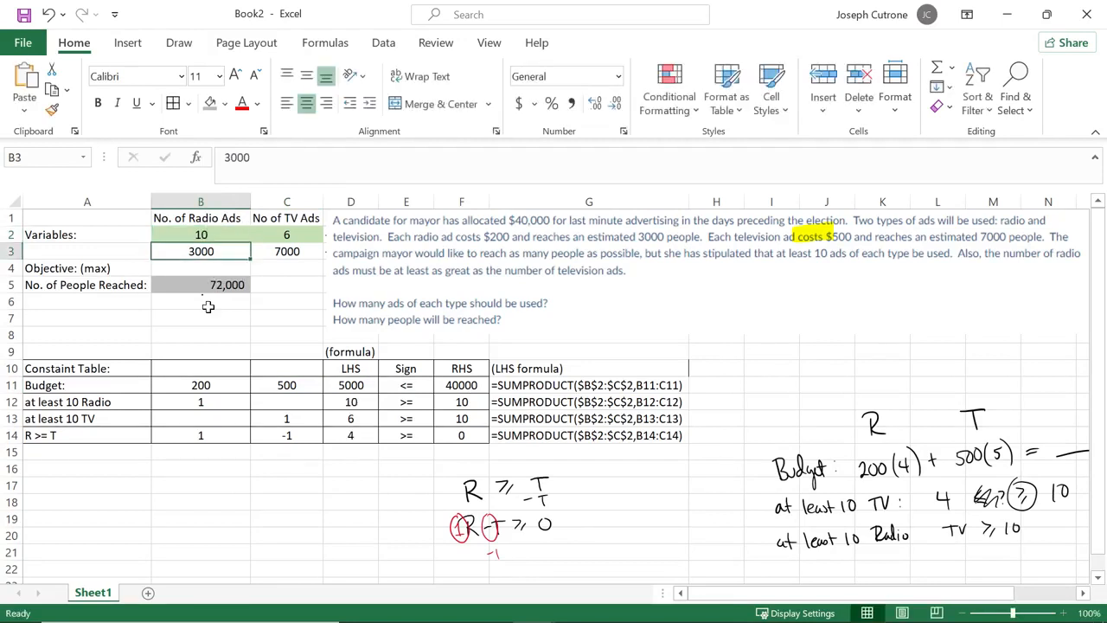
{"action": "key", "text": "Up"}
{"action": "key", "text": "Right"}
{"action": "type", "text": "20"}
{"action": "key", "text": "Return"}
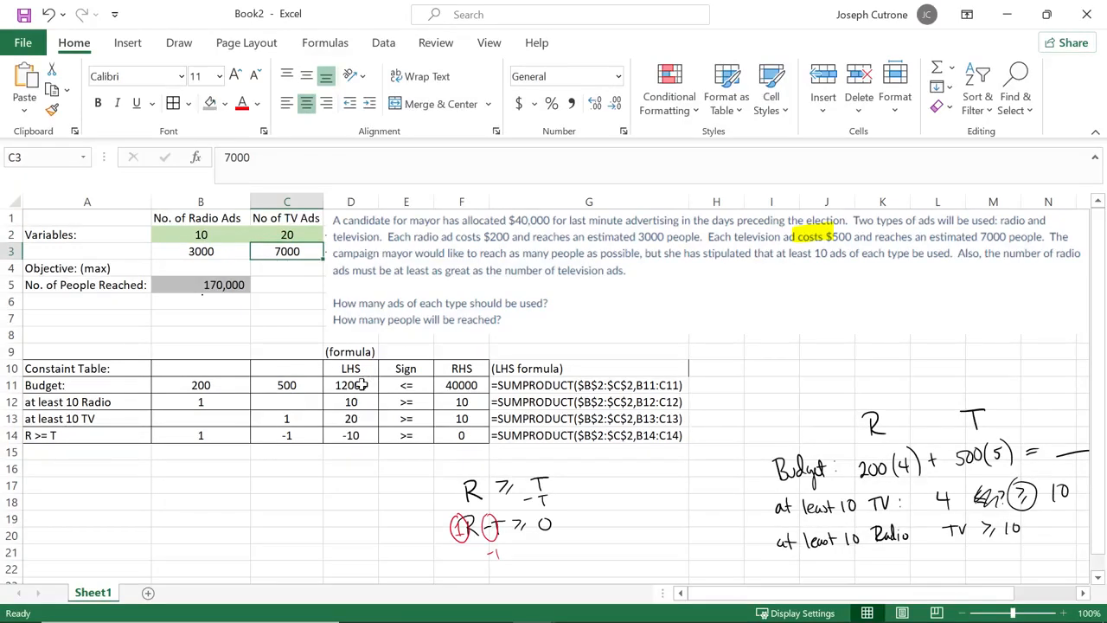
{"action": "left_click", "coordinate": [214, 439]}
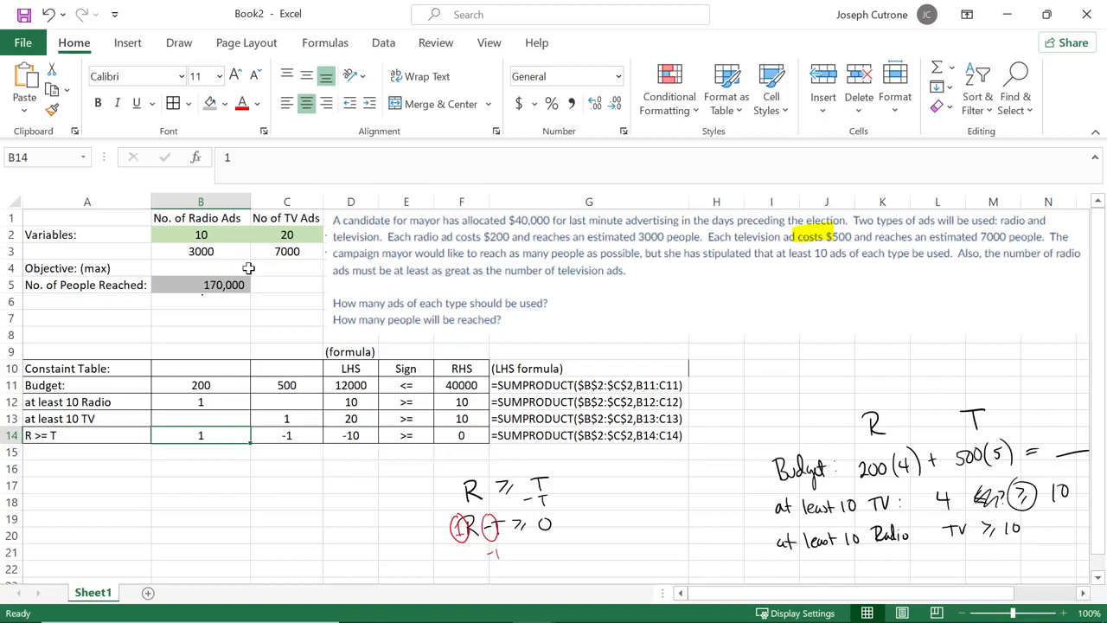
{"action": "left_click_drag", "start_coordinate": [230, 231], "coordinate": [290, 235]}
{"action": "left_click", "coordinate": [242, 235]}
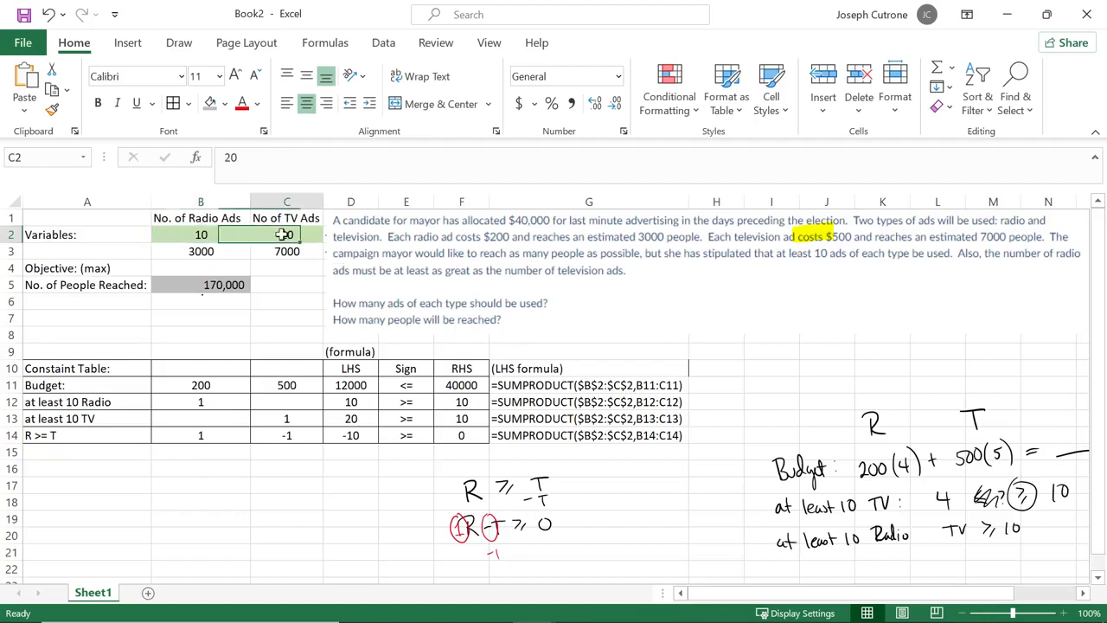
{"action": "left_click", "coordinate": [227, 285]}
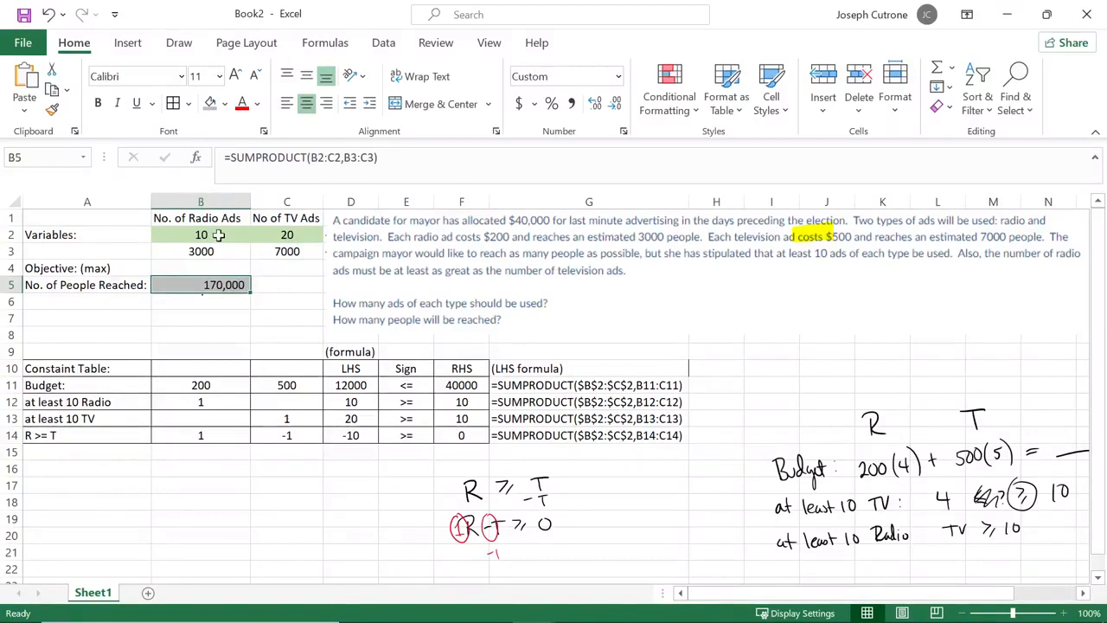
{"action": "left_click_drag", "start_coordinate": [219, 235], "coordinate": [265, 234]}
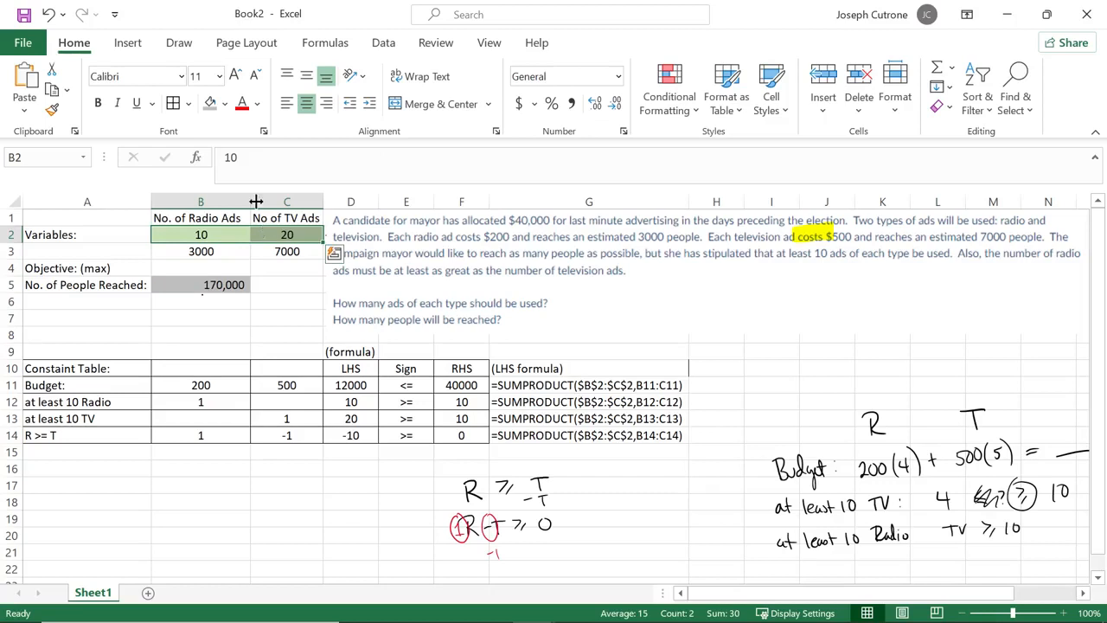
Step: Open Solver and set the objective to B5 and the changing variable cells to B2:C2
{"action": "left_click", "coordinate": [385, 44]}
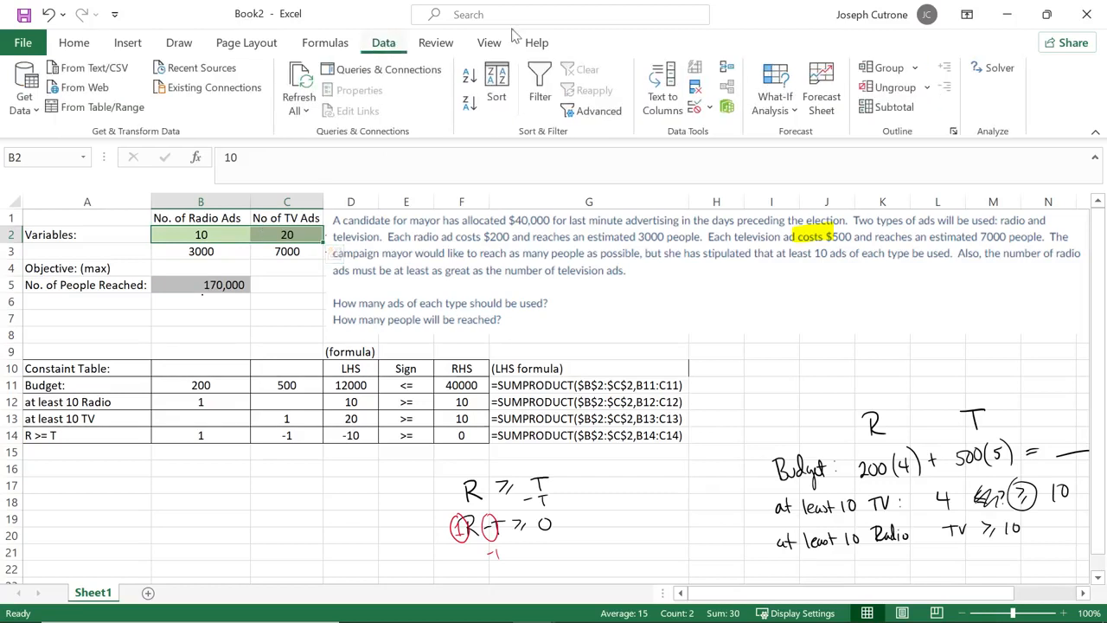
{"action": "left_click", "coordinate": [995, 69]}
{"action": "left_click_drag", "start_coordinate": [748, 24], "coordinate": [852, 38]}
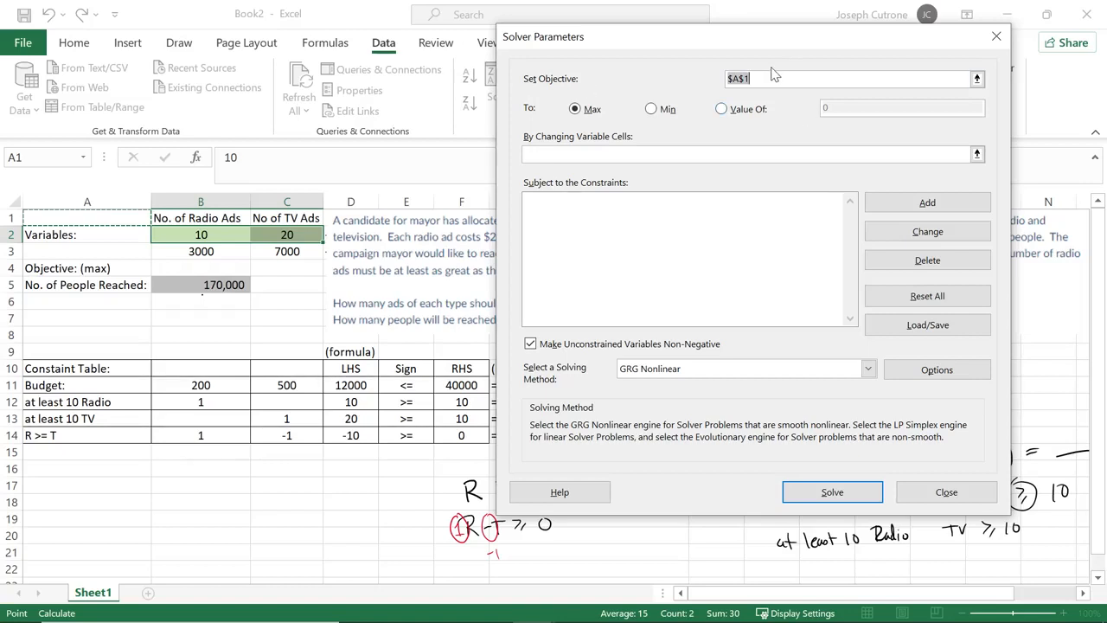
{"action": "left_click", "coordinate": [205, 290]}
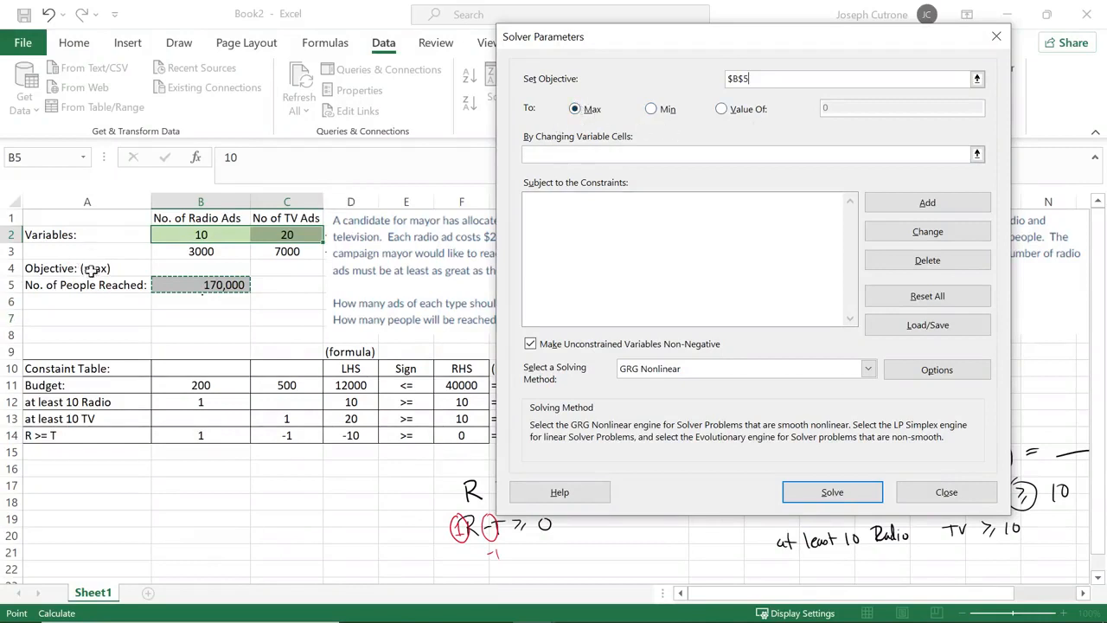
{"action": "left_click", "coordinate": [575, 155]}
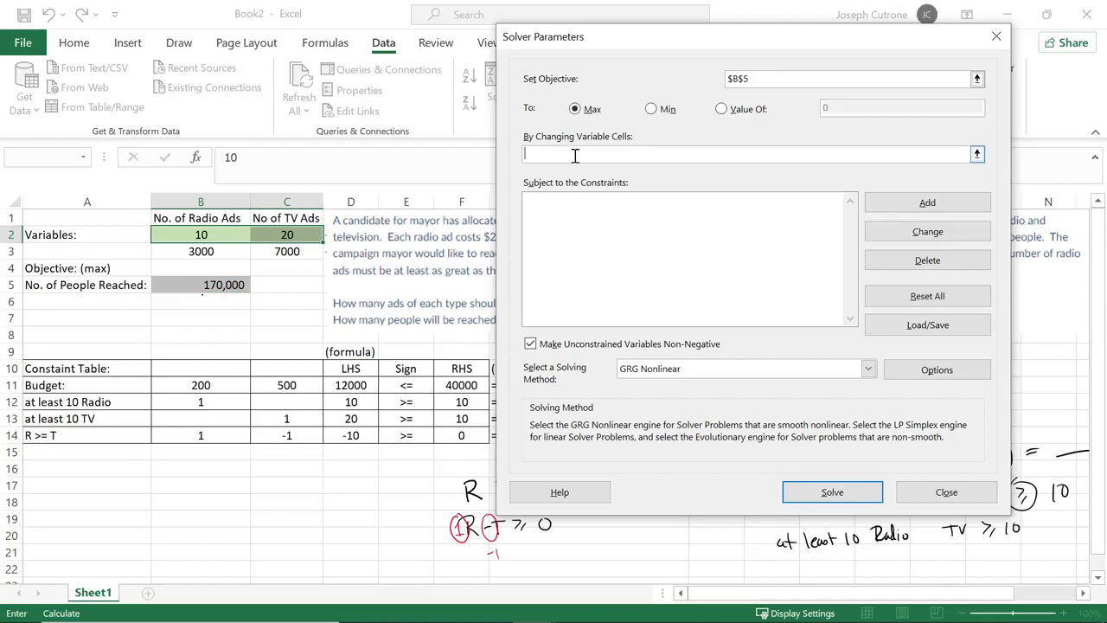
{"action": "left_click_drag", "start_coordinate": [186, 235], "coordinate": [299, 226]}
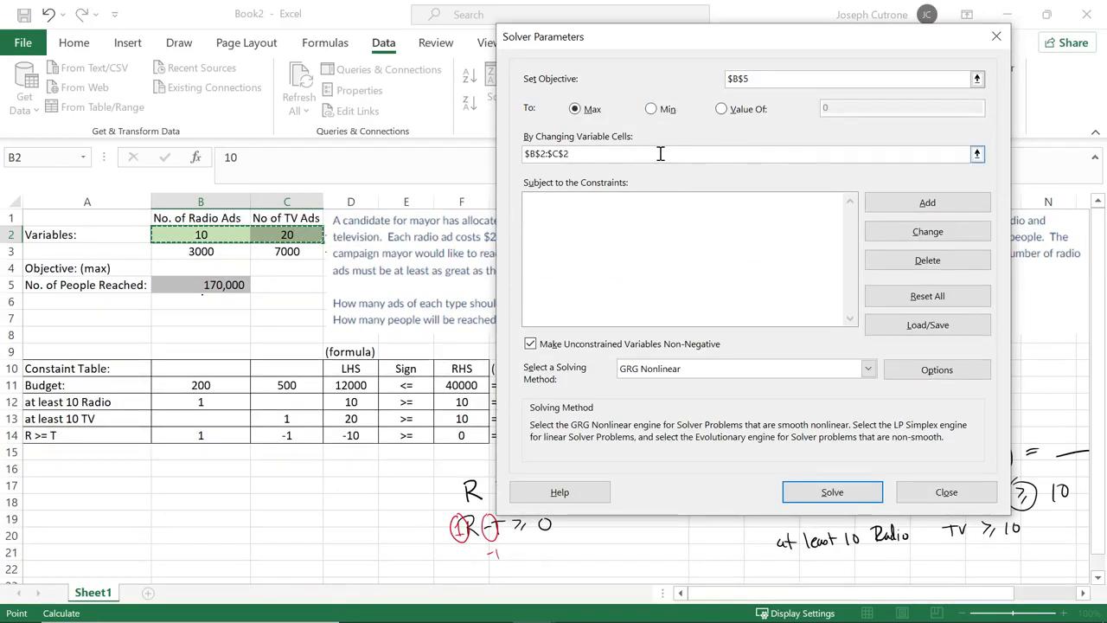
Step: Add the budget constraint to Solver with cell reference D11 <= F11
{"action": "left_click", "coordinate": [666, 246]}
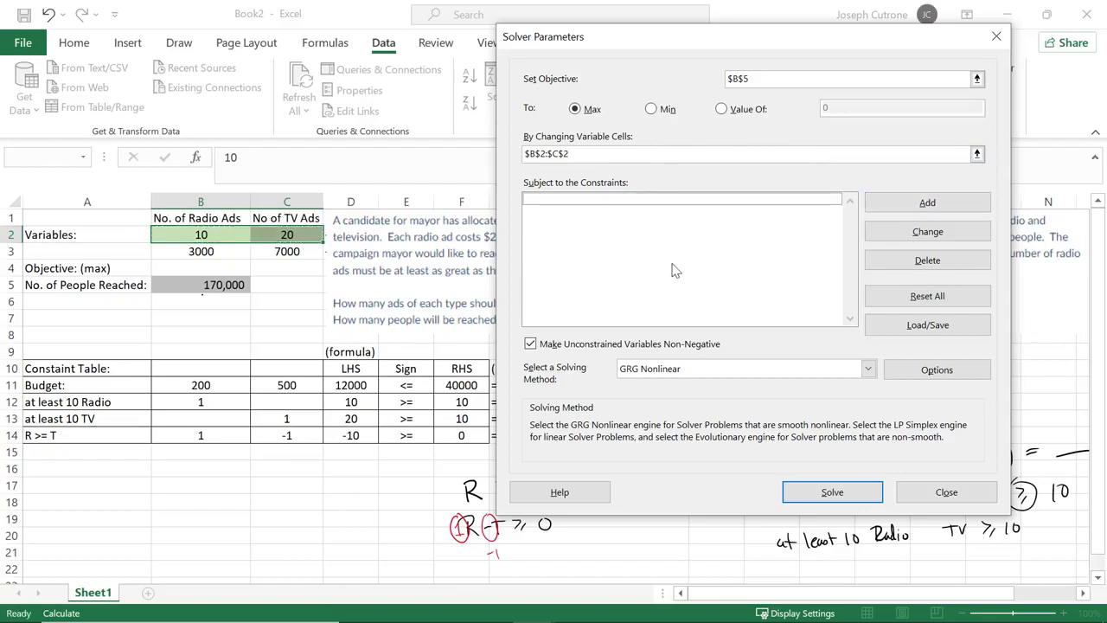
{"action": "left_click", "coordinate": [922, 204]}
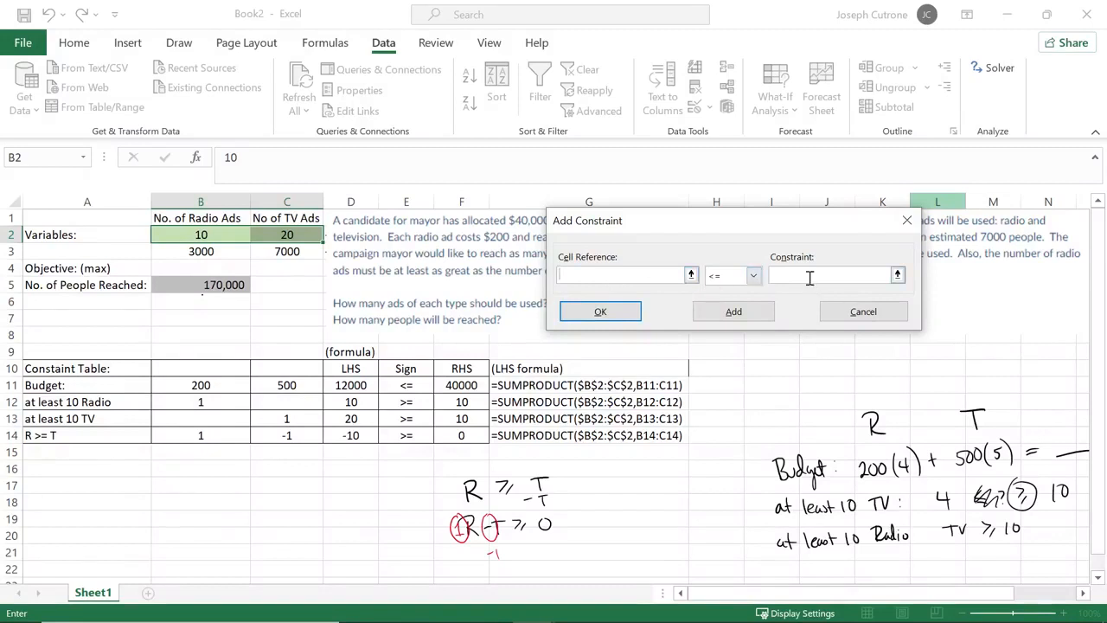
{"action": "left_click", "coordinate": [356, 385]}
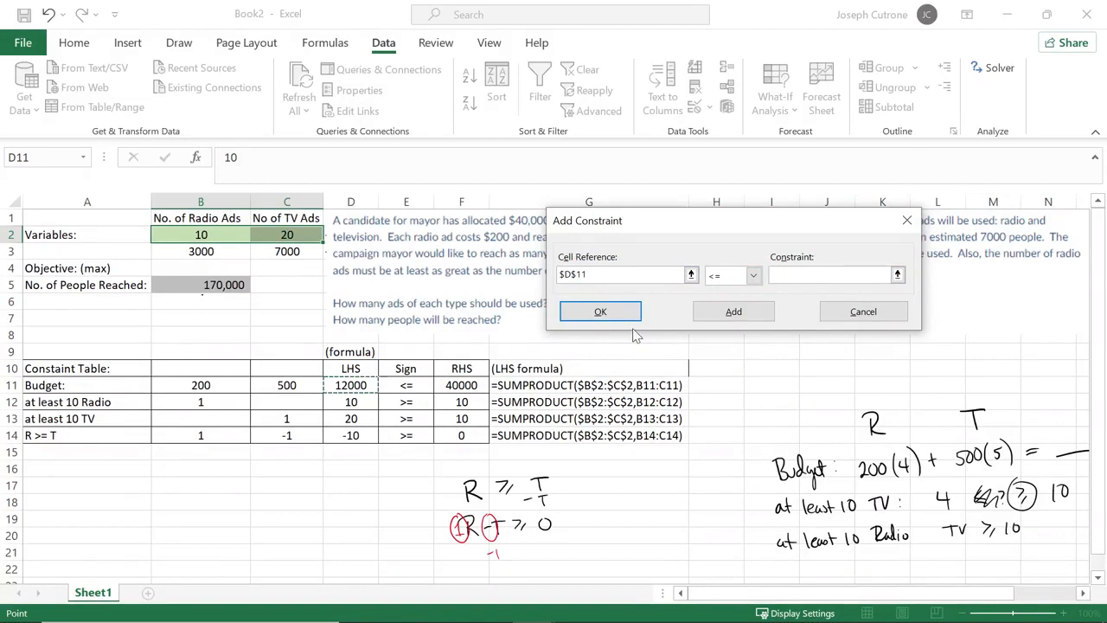
{"action": "left_click", "coordinate": [724, 276]}
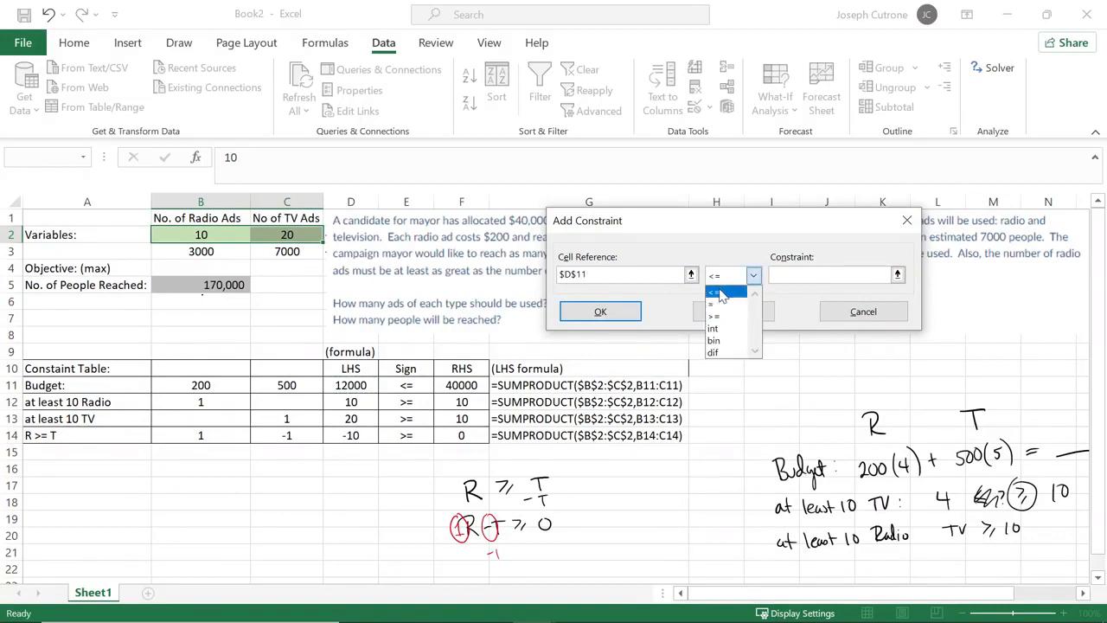
{"action": "left_click", "coordinate": [721, 294]}
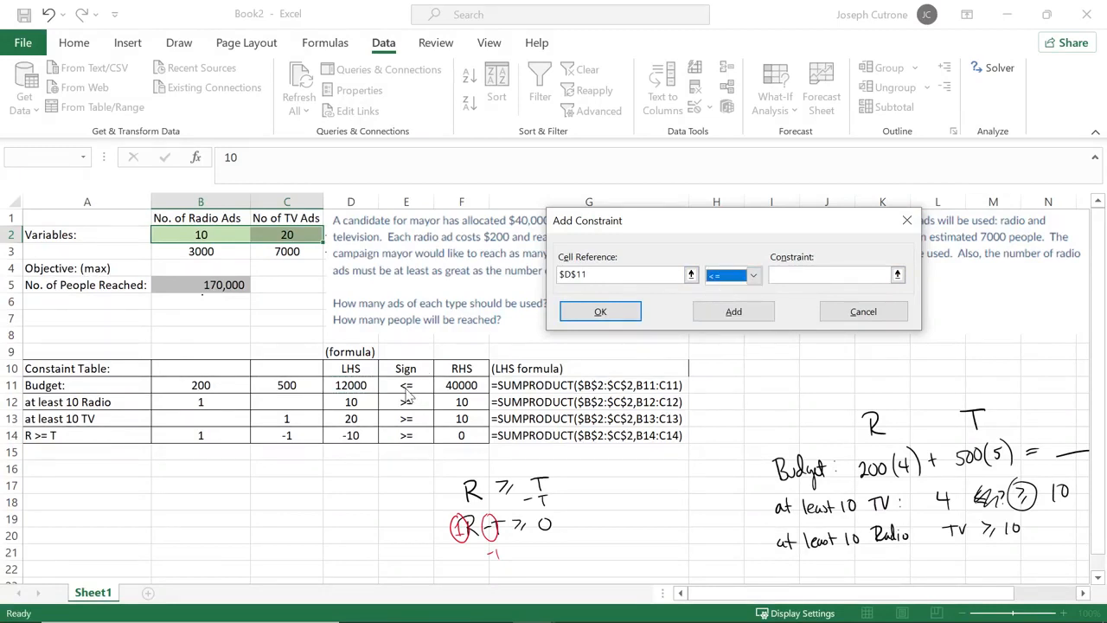
{"action": "left_click", "coordinate": [801, 275]}
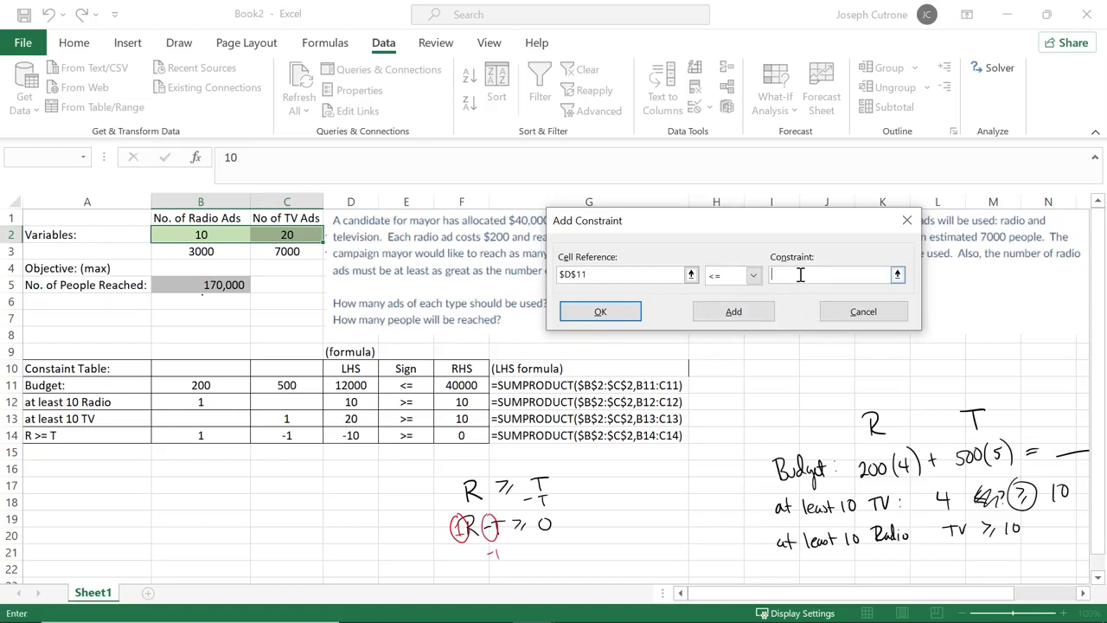
{"action": "left_click", "coordinate": [462, 385]}
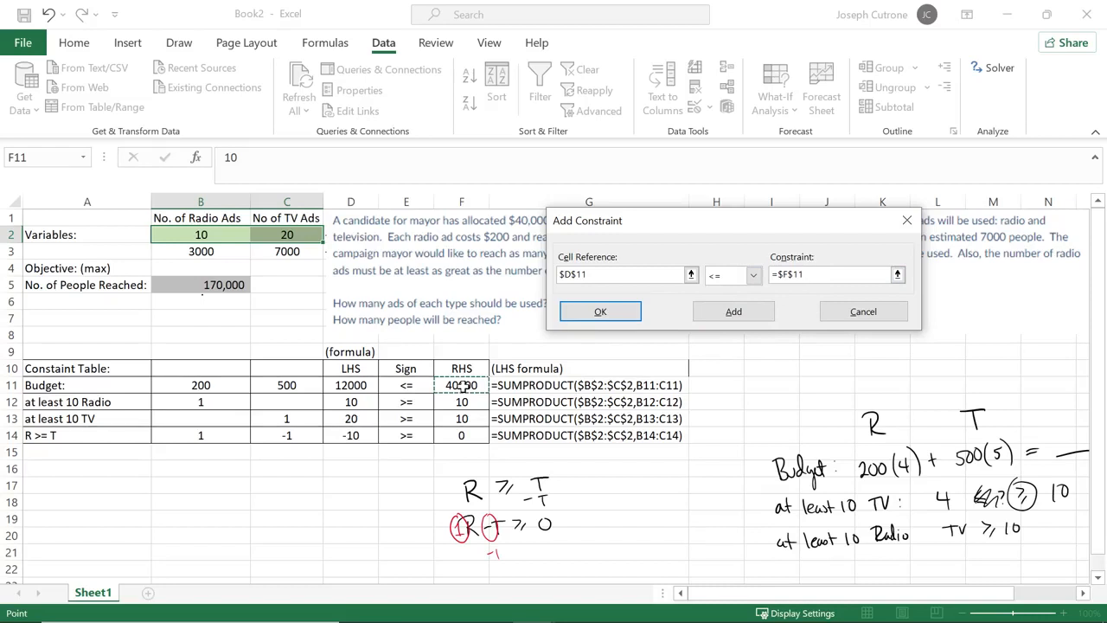
{"action": "left_click", "coordinate": [731, 315]}
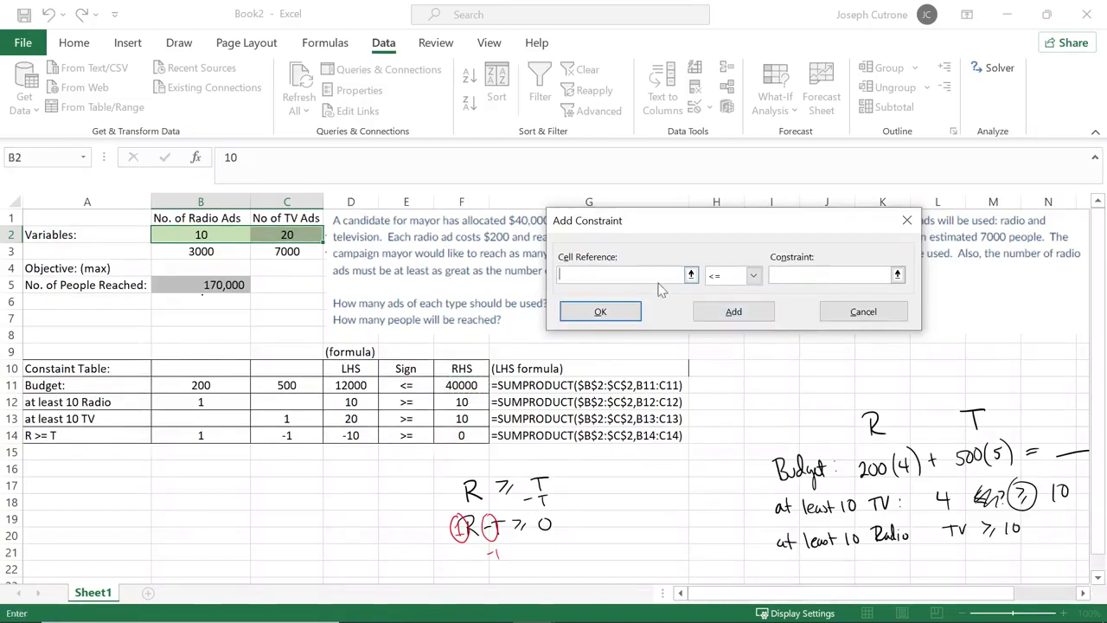
Step: Add the minimum radio ads constraint to Solver as D12 >= F12
{"action": "left_click", "coordinate": [351, 404]}
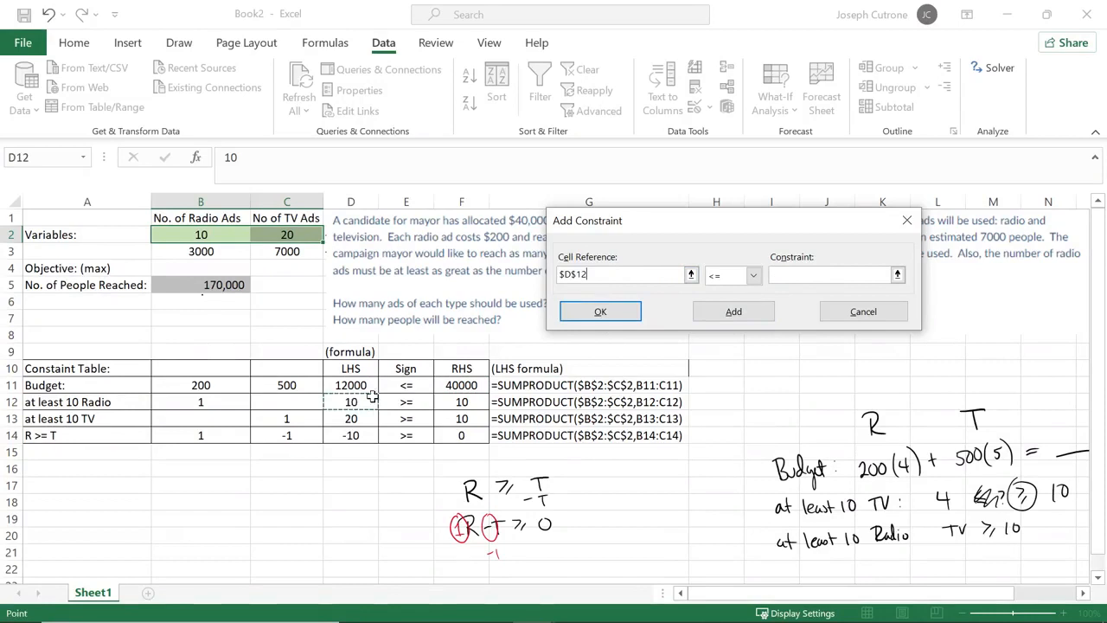
{"action": "left_click", "coordinate": [755, 274]}
{"action": "left_click", "coordinate": [714, 316]}
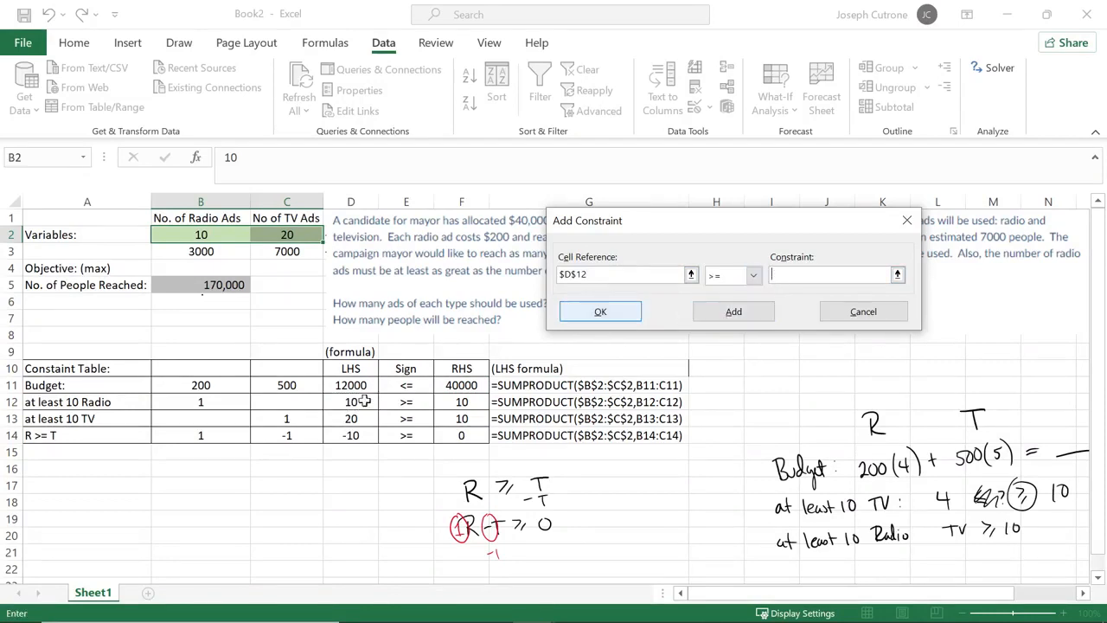
{"action": "left_click", "coordinate": [448, 402]}
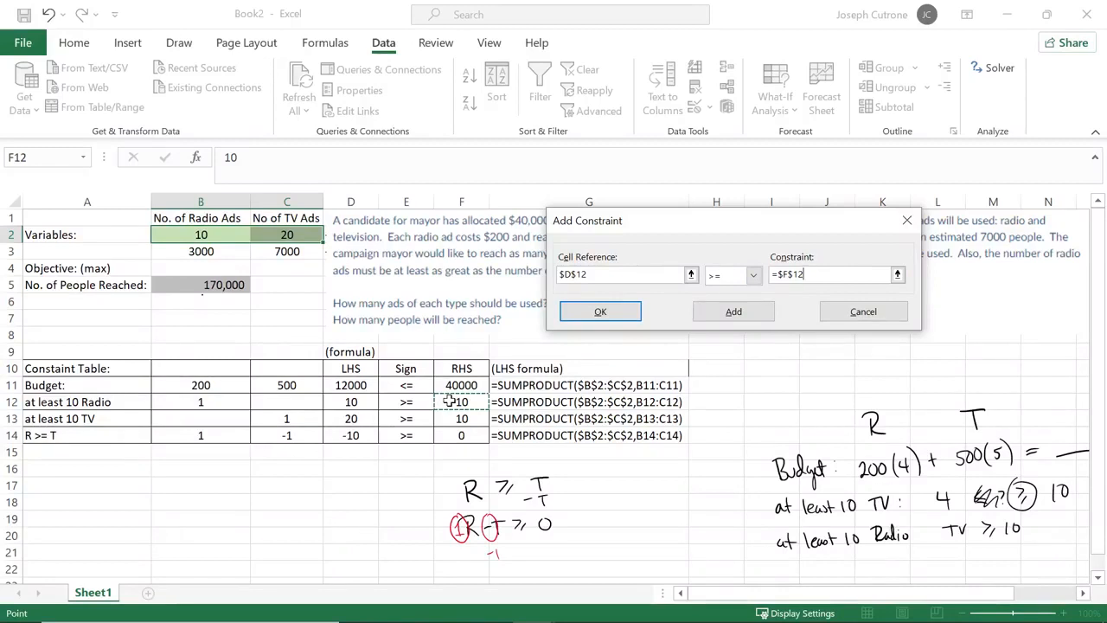
{"action": "left_click", "coordinate": [732, 312]}
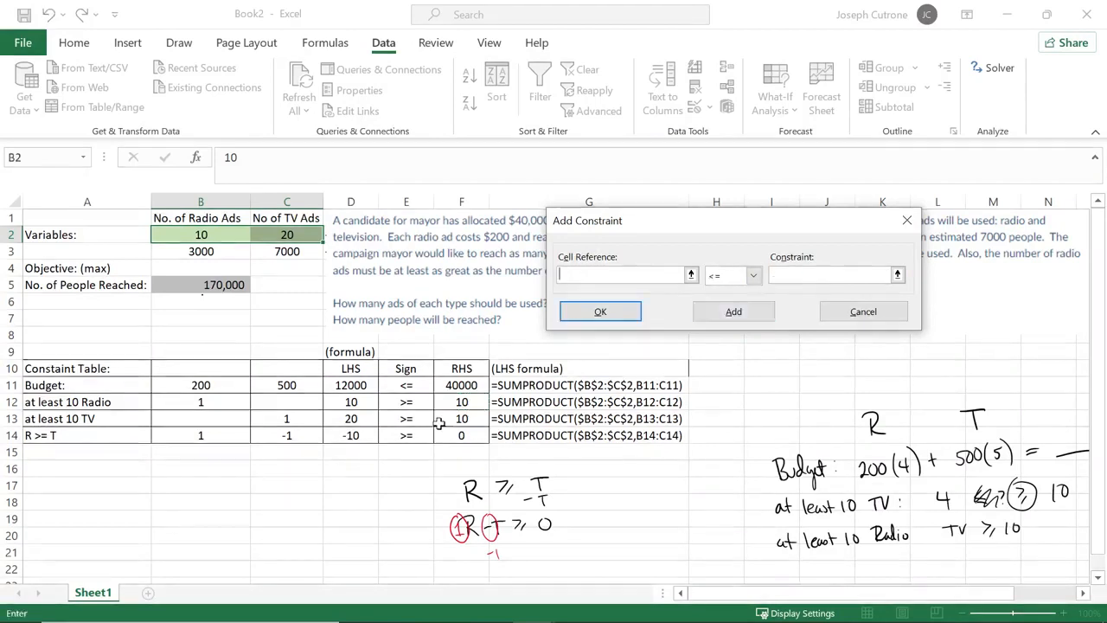
Step: Add the minimum TV ads constraint to Solver as D13 >= F13
{"action": "left_click", "coordinate": [350, 419]}
{"action": "left_click", "coordinate": [753, 275]}
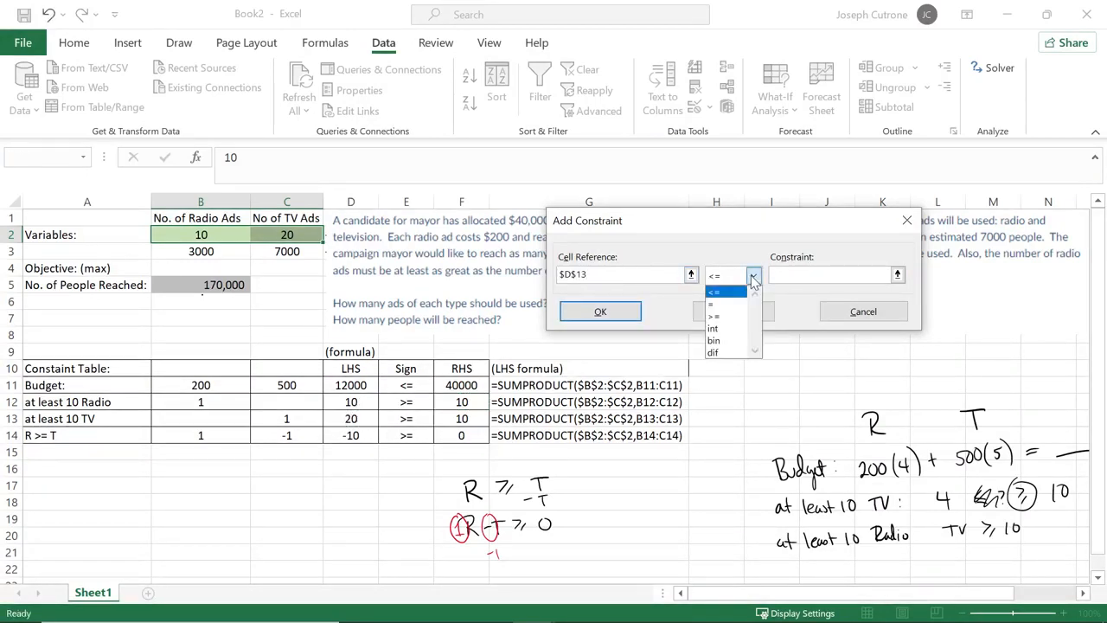
{"action": "left_click", "coordinate": [733, 317]}
{"action": "left_click", "coordinate": [462, 418]}
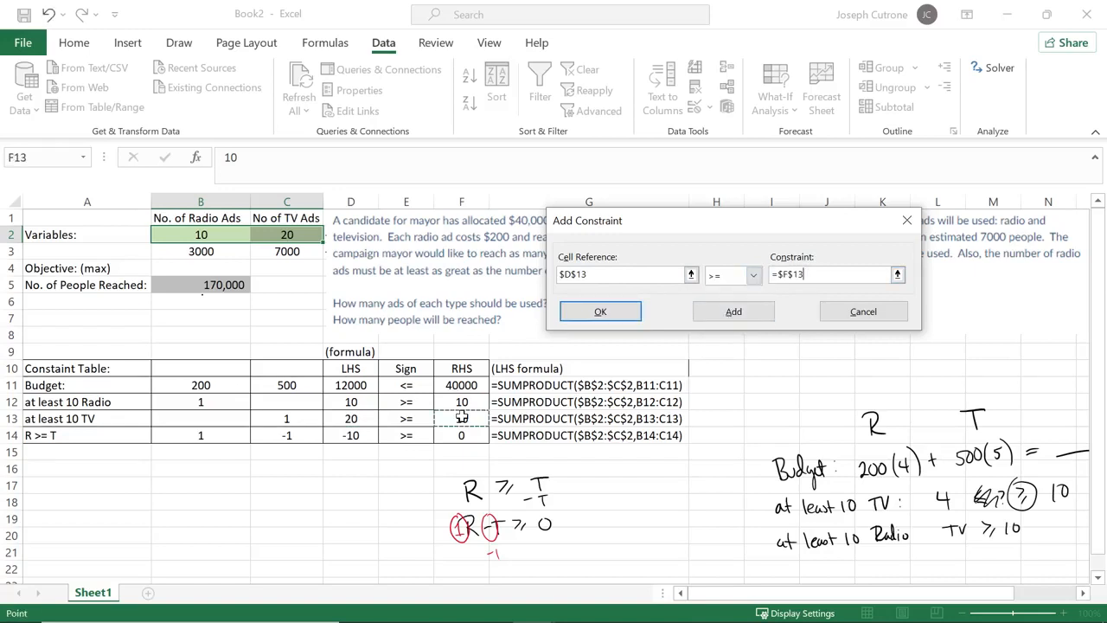
{"action": "left_click", "coordinate": [730, 313]}
Step: Add the R >= T constraint to Solver as D14 >= F14 and finish adding constraints
{"action": "left_click", "coordinate": [350, 435]}
{"action": "left_click", "coordinate": [753, 275]}
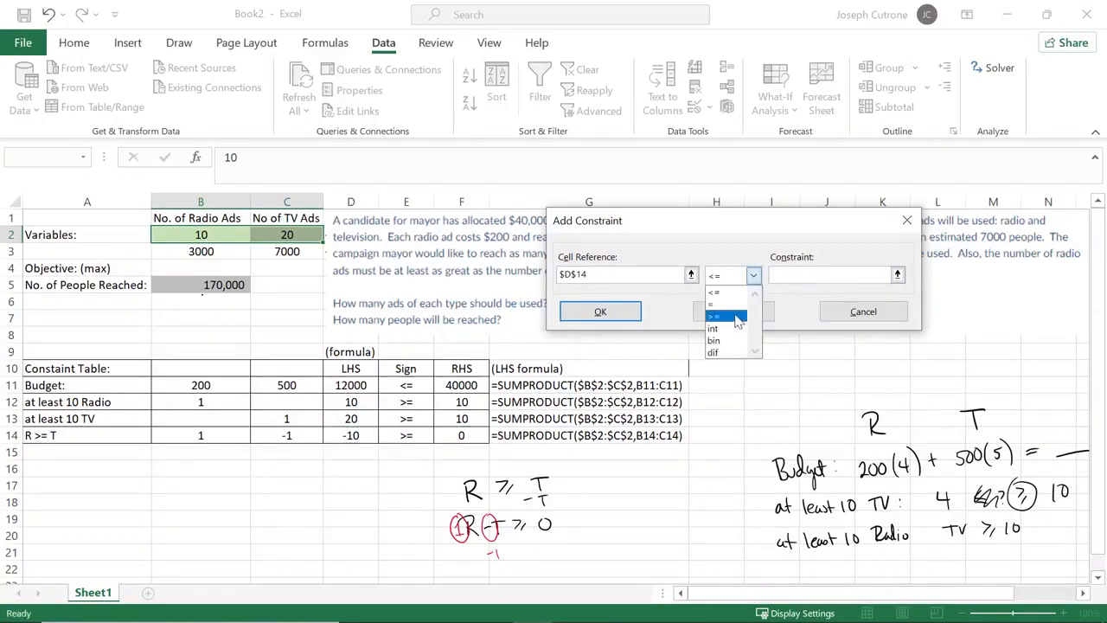
{"action": "left_click", "coordinate": [727, 302]}
{"action": "left_click", "coordinate": [782, 274]}
{"action": "left_click", "coordinate": [451, 436]}
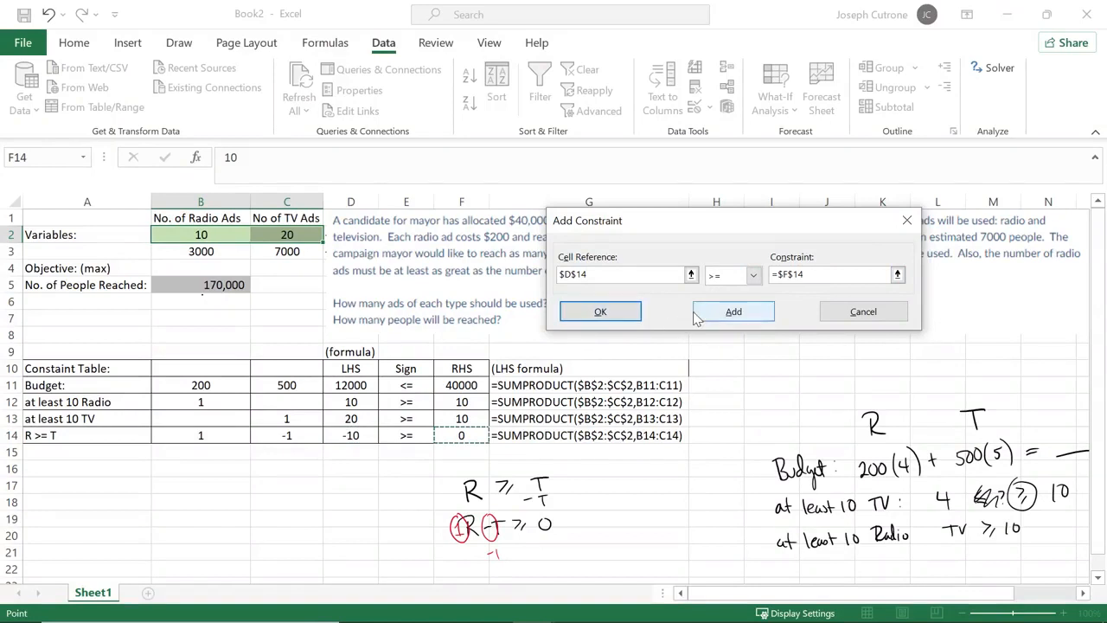
{"action": "left_click", "coordinate": [638, 312]}
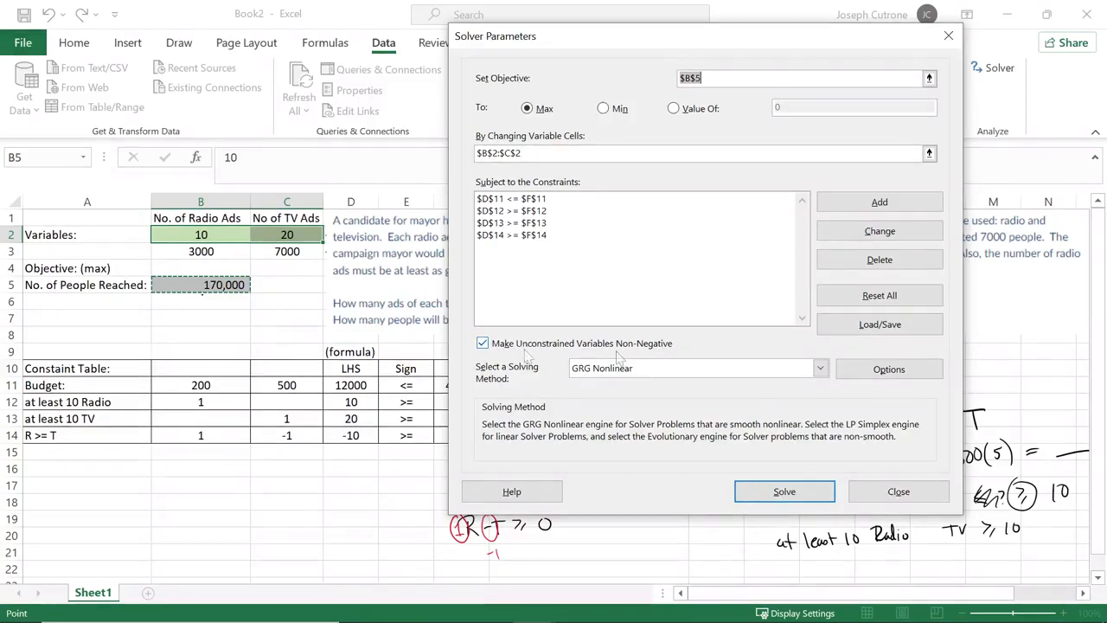
Step: Set the solving method to Simplex LP, solve the model and keep the Solver solution
{"action": "left_click", "coordinate": [700, 367]}
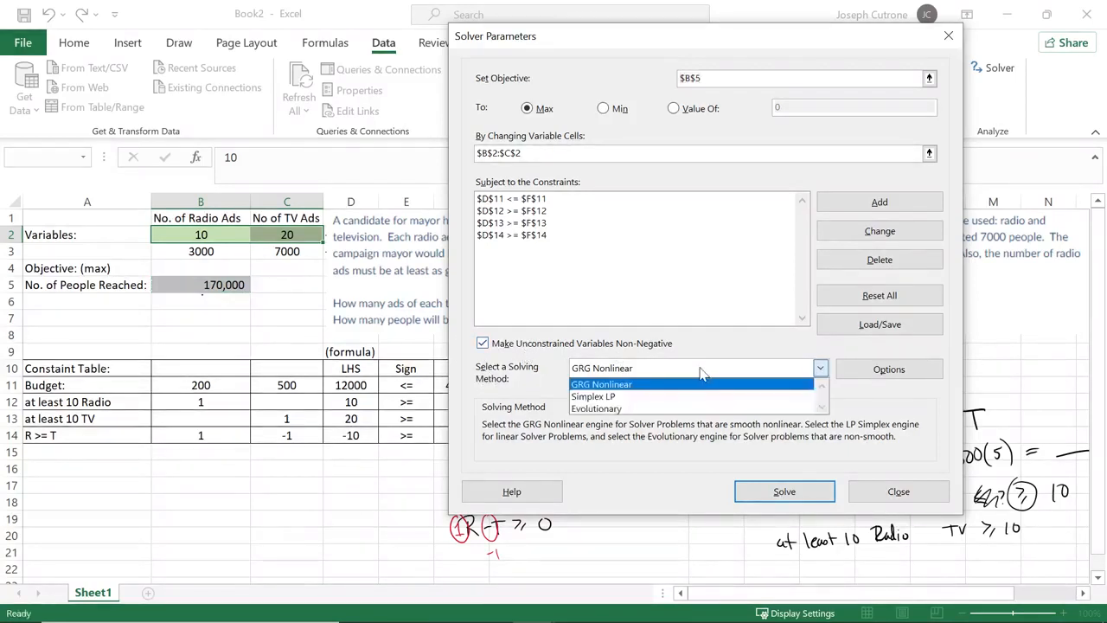
{"action": "left_click", "coordinate": [620, 398]}
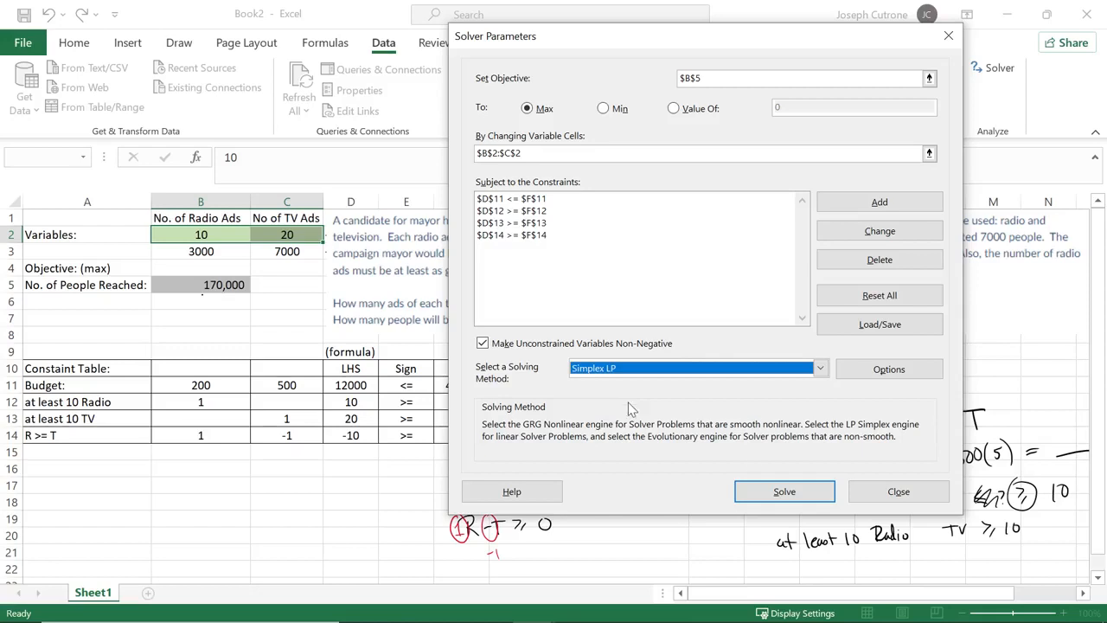
{"action": "left_click", "coordinate": [783, 491]}
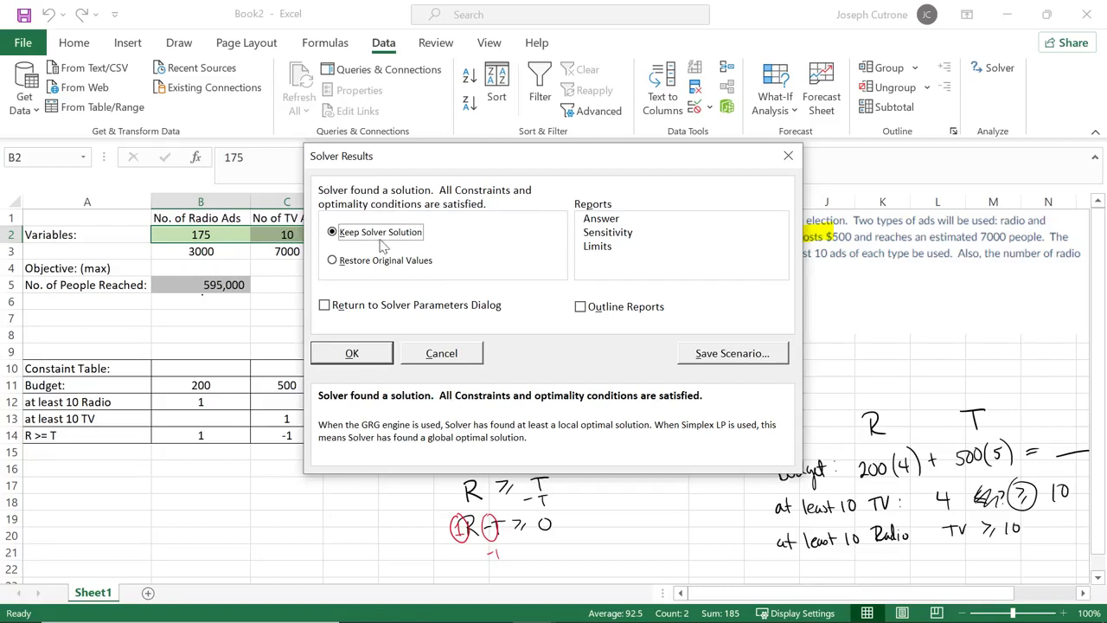
{"action": "left_click", "coordinate": [352, 355]}
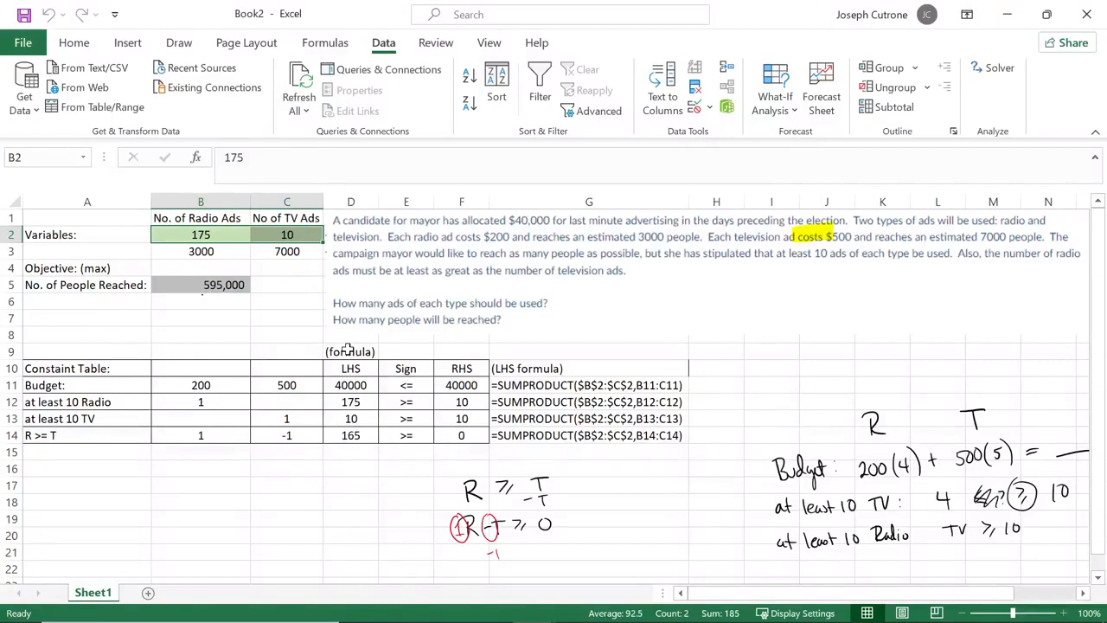
{"action": "left_click", "coordinate": [307, 484]}
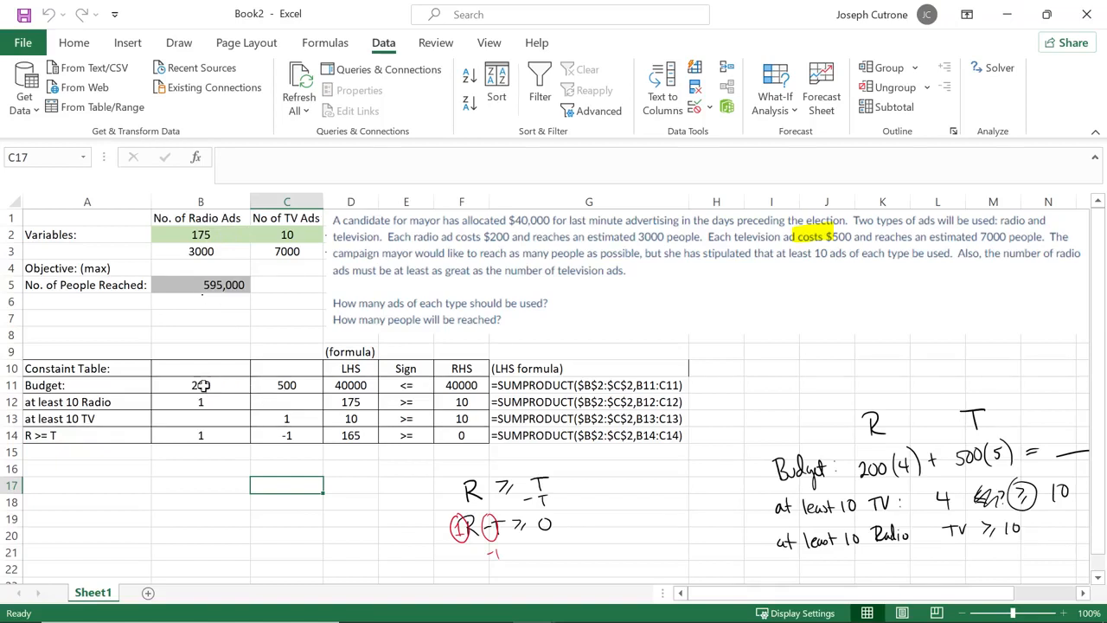
{"action": "left_click_drag", "start_coordinate": [200, 389], "coordinate": [275, 439]}
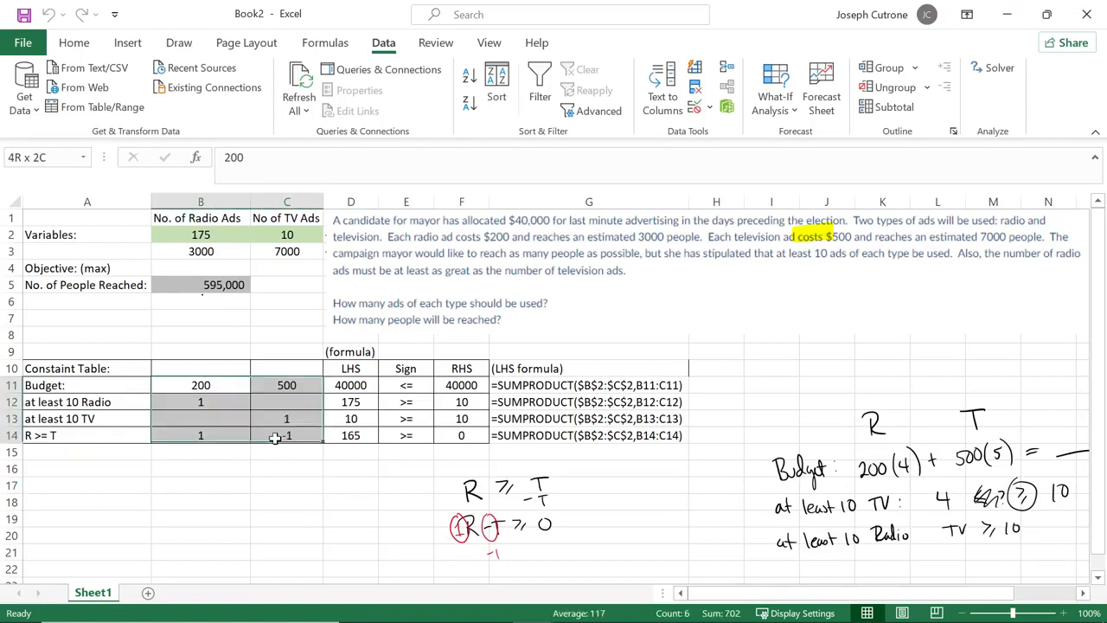
{"action": "left_click", "coordinate": [253, 338]}
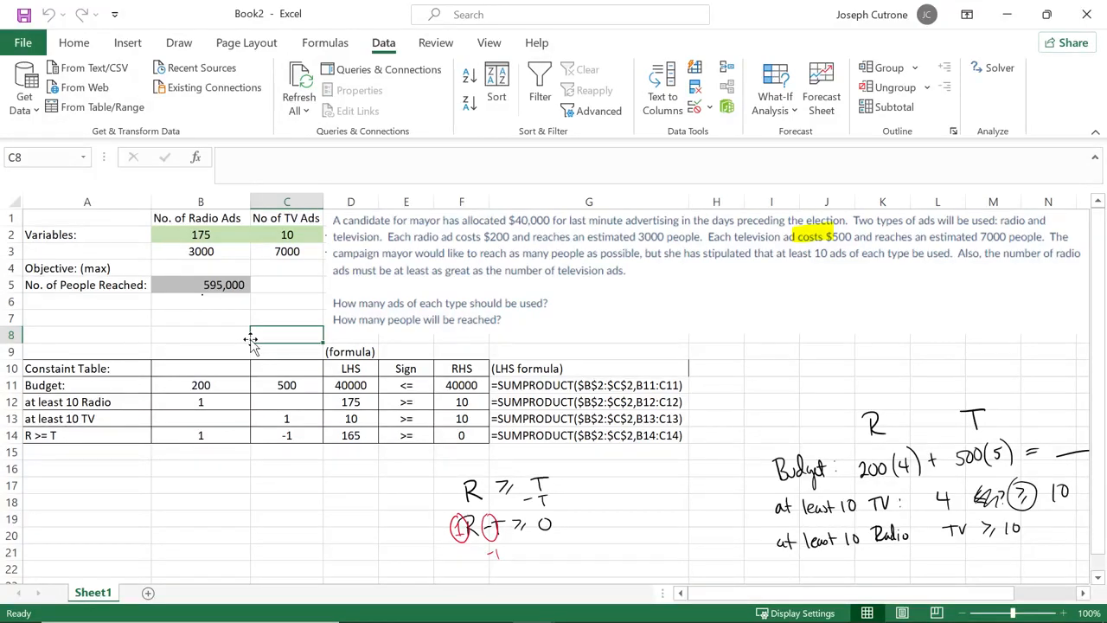
{"action": "left_click", "coordinate": [227, 284]}
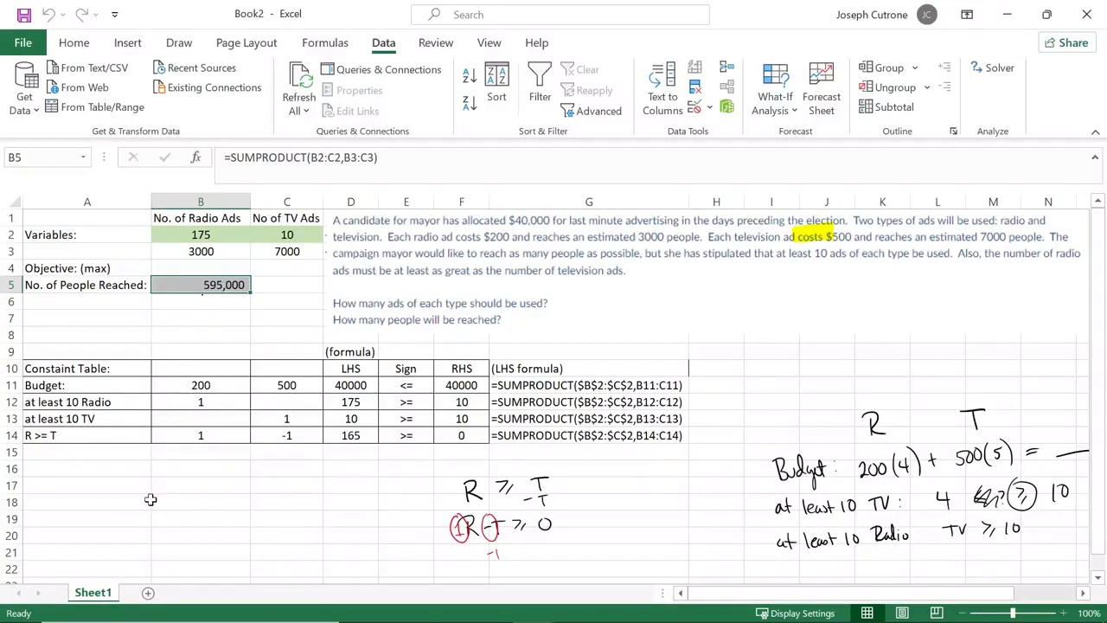
Step: Enter the label "Summary Sentence:" in cell A17 below the constraint table
{"action": "left_click", "coordinate": [74, 487]}
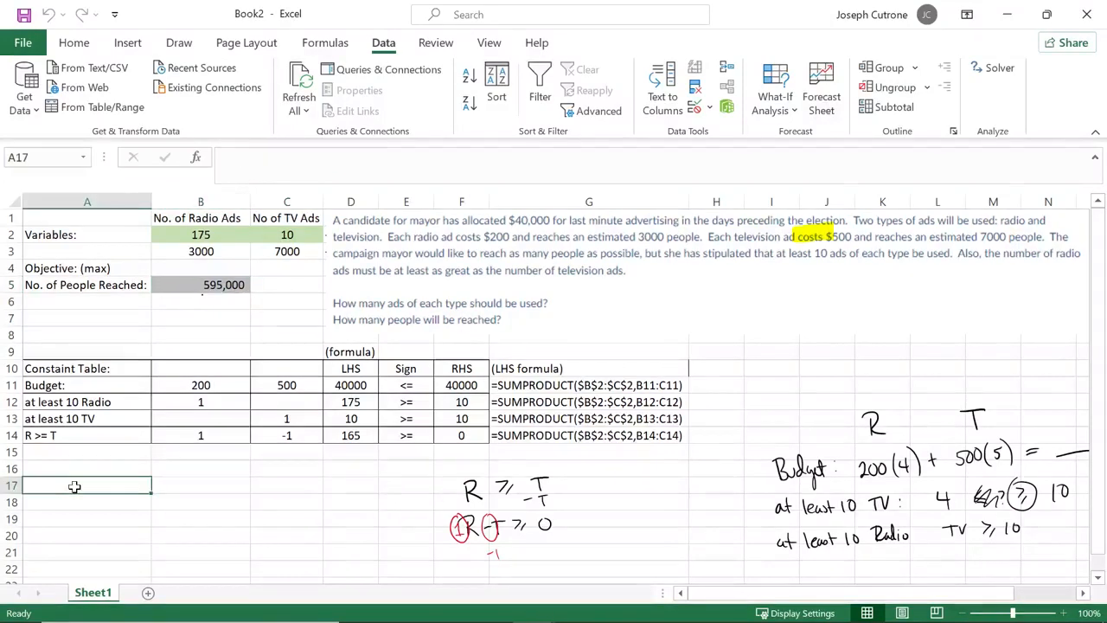
{"action": "type", "text": "Summary Sentence:"}
{"action": "key", "text": "Return"}
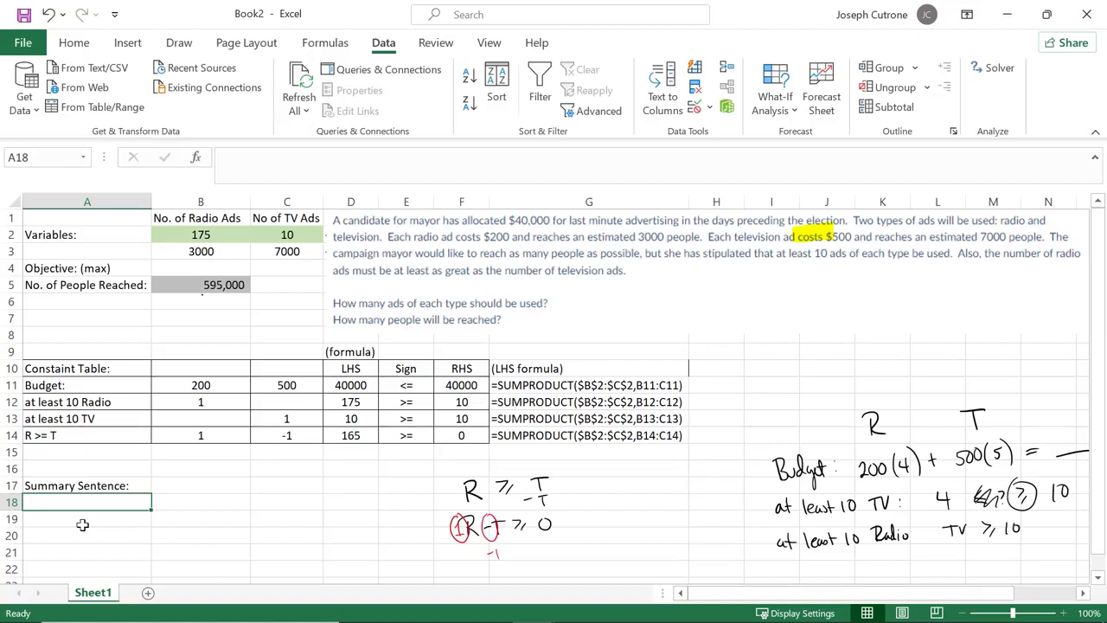
Step: Enter "Purchase 175 Radio ads, 10 TV ads, to reach a maximum of 595,000 people." in cell A18
{"action": "type", "text": "Th"}
{"action": "key", "text": "BackSpace"}
{"action": "key", "text": "BackSpace"}
{"action": "type", "text": "P"}
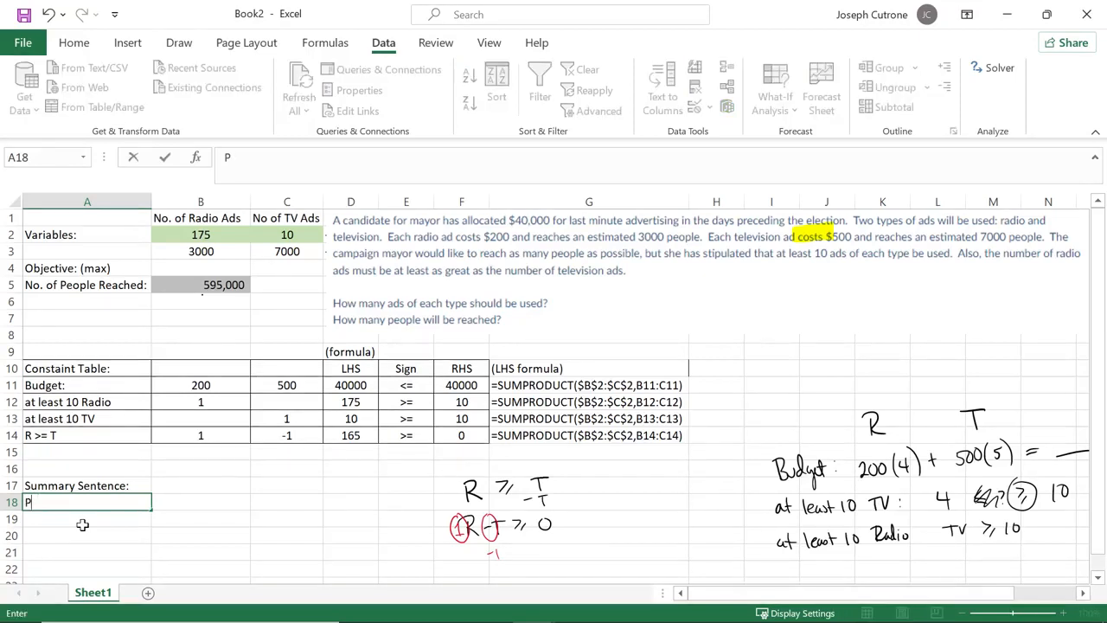
{"action": "type", "text": "urchase 175"}
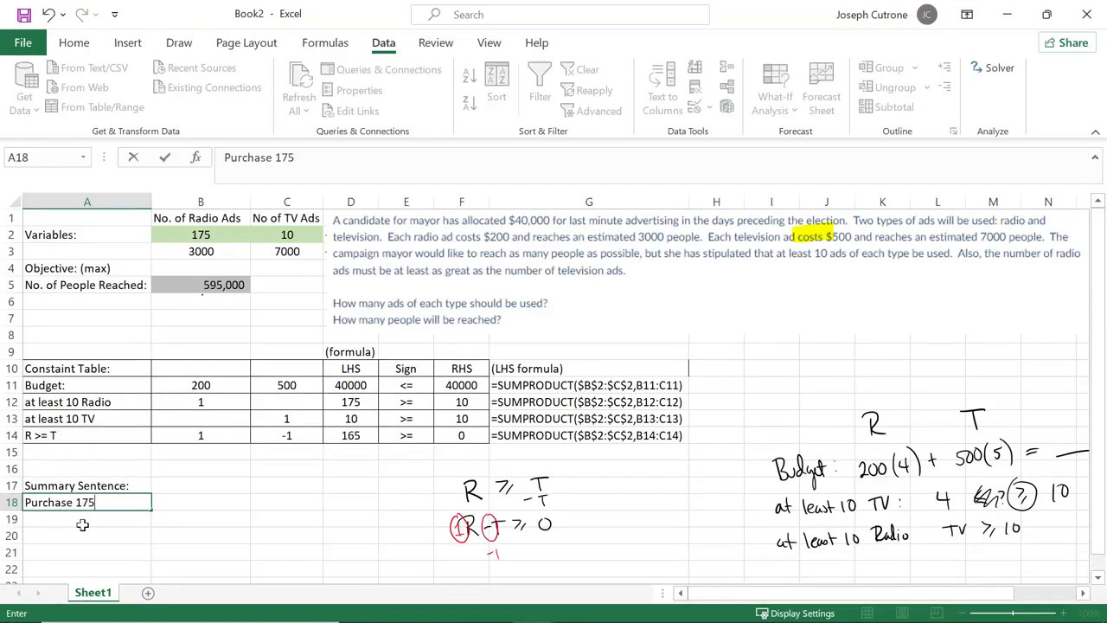
{"action": "type", "text": " Radio ads"}
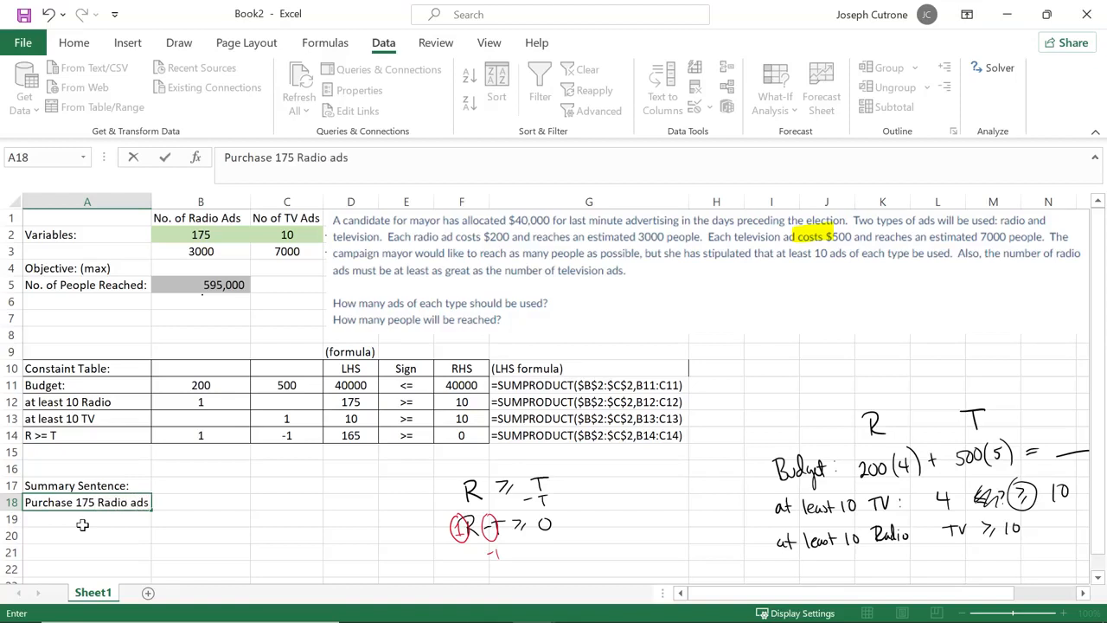
{"action": "type", "text": ", 10 TV ads, to reach a maximum of 595,000 people."}
{"action": "key", "text": "Return"}
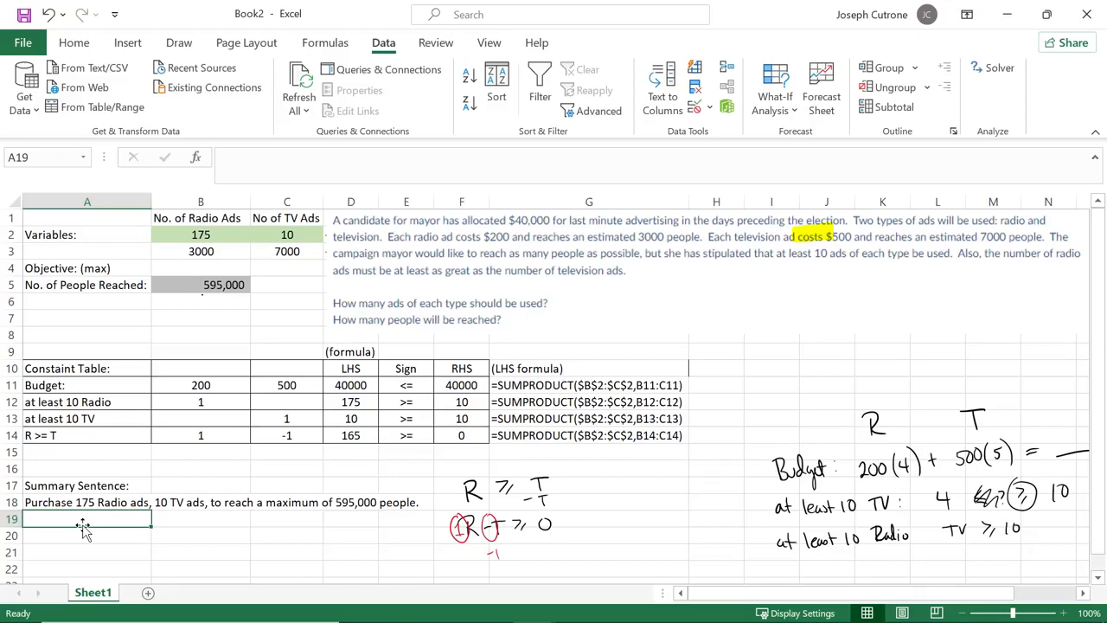
Step: Check the solution against the budget and minimum-ad constraints, examining both variable cells and the number of people reached
{"action": "left_click", "coordinate": [358, 388]}
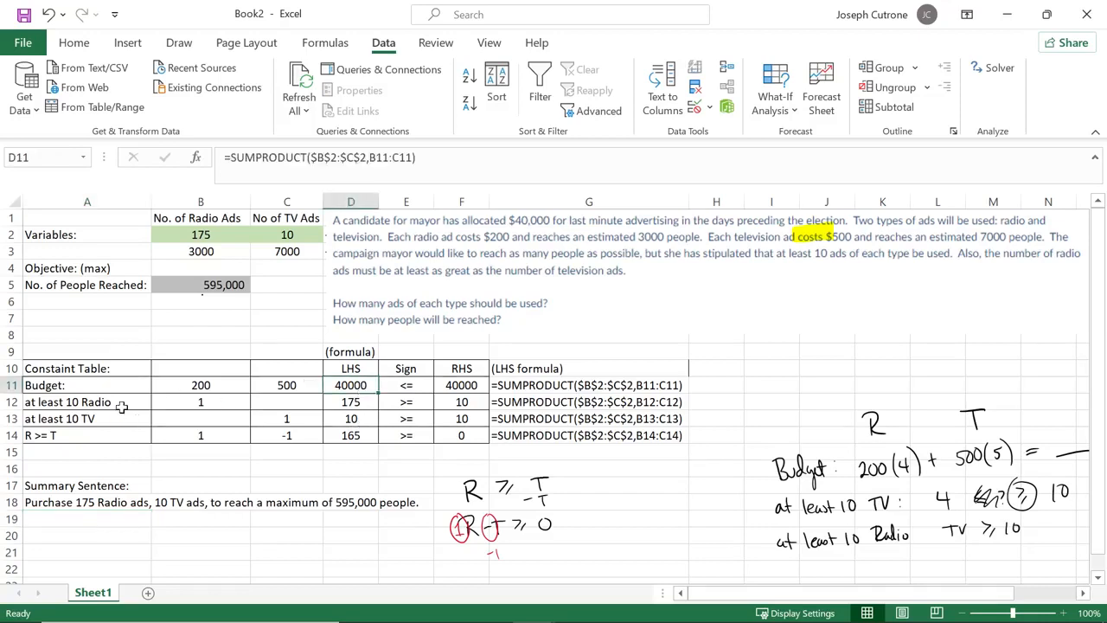
{"action": "left_click", "coordinate": [119, 404]}
{"action": "left_click", "coordinate": [200, 238]}
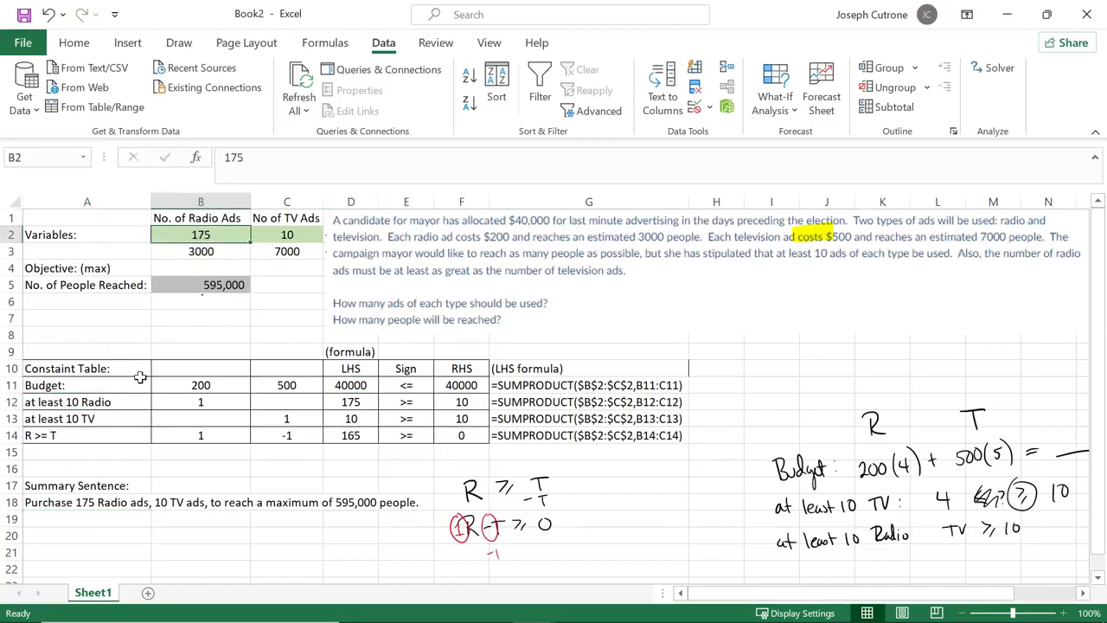
{"action": "left_click", "coordinate": [121, 418]}
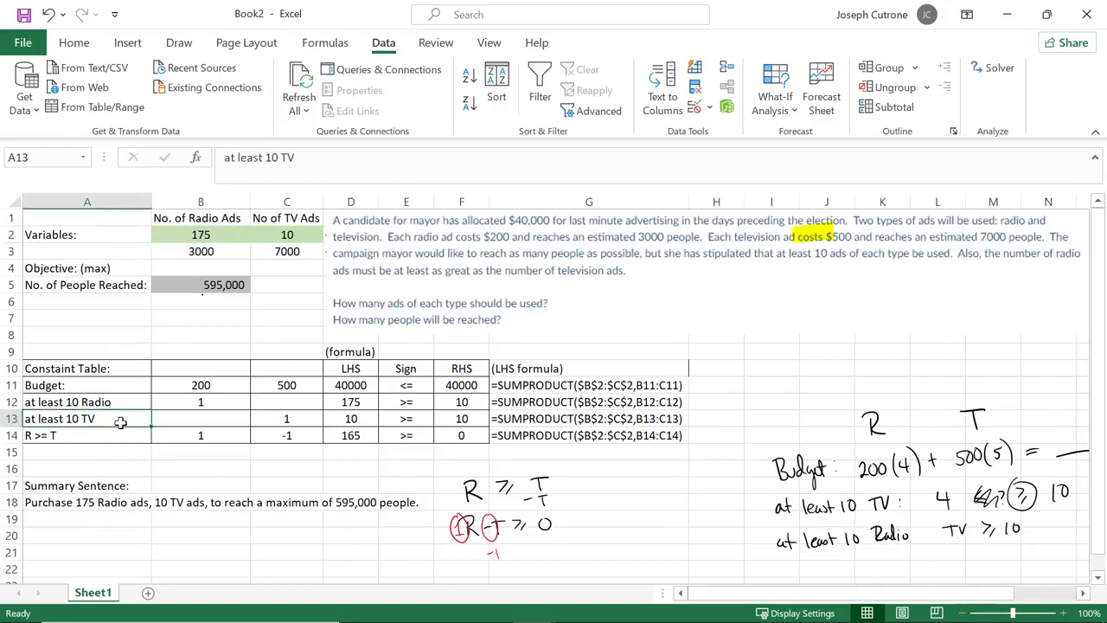
{"action": "left_click", "coordinate": [299, 236]}
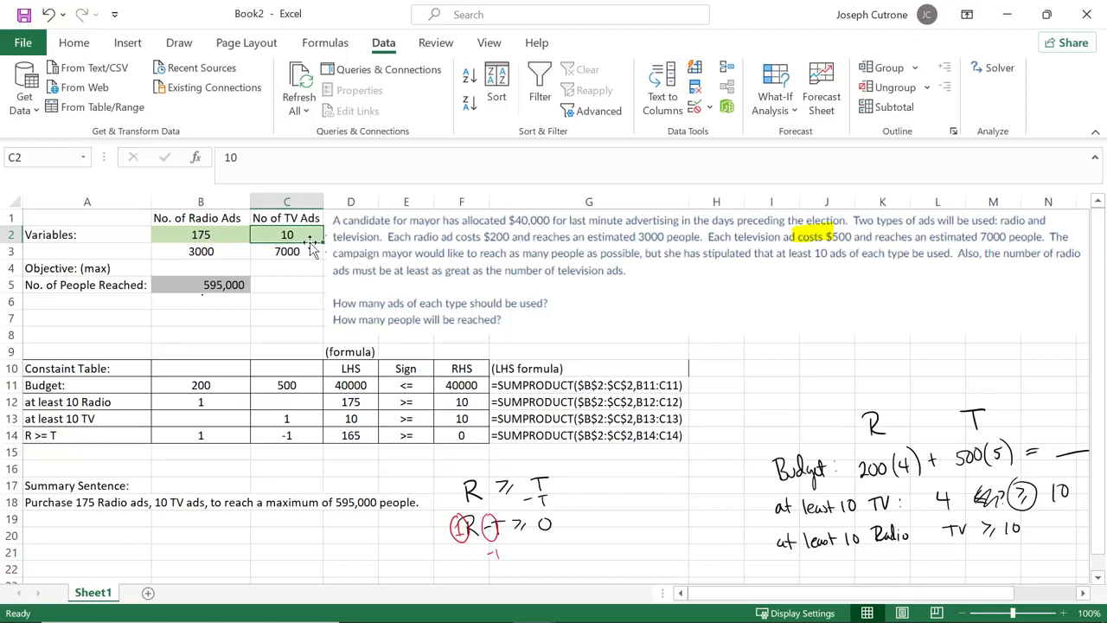
{"action": "left_click", "coordinate": [200, 285]}
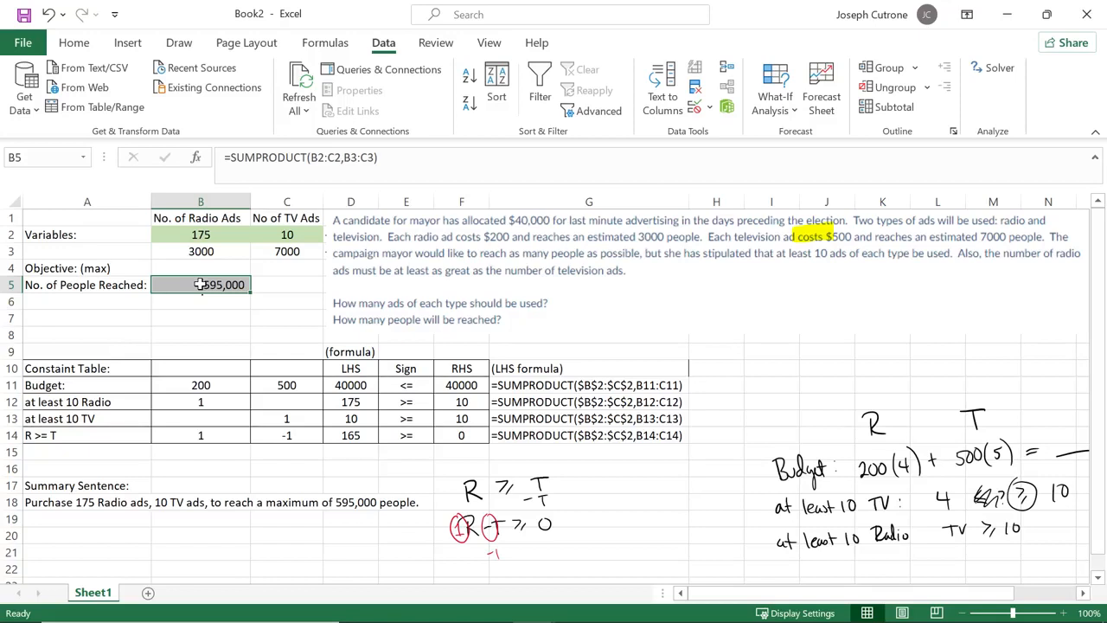
{"action": "left_click_drag", "start_coordinate": [216, 202], "coordinate": [290, 211]}
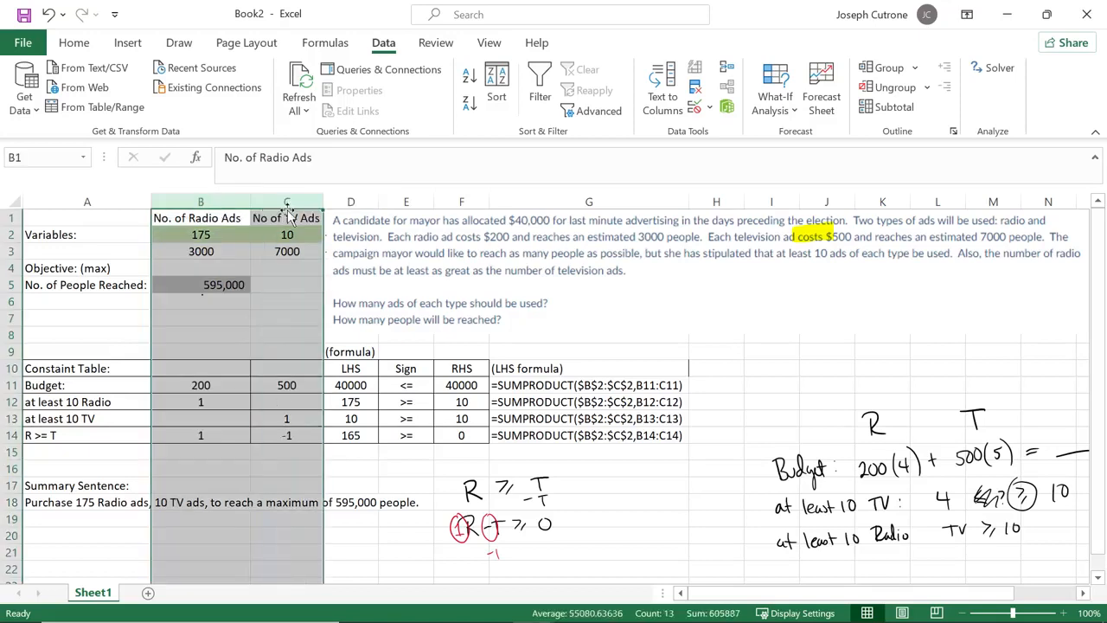
{"action": "left_click", "coordinate": [227, 231]}
{"action": "left_click_drag", "start_coordinate": [221, 235], "coordinate": [290, 239]}
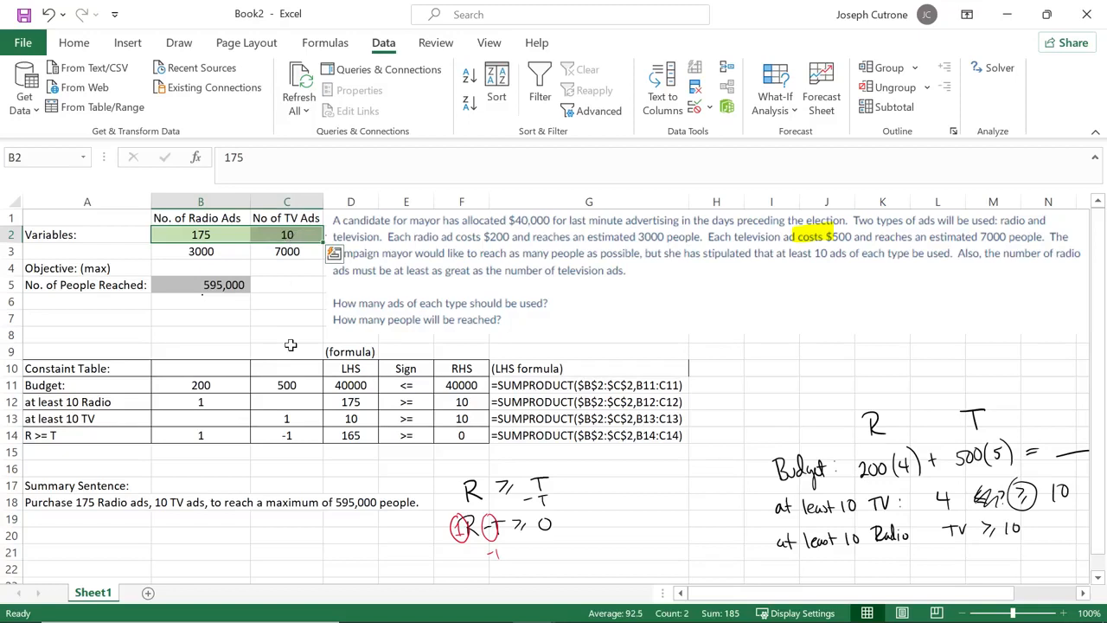
{"action": "left_click", "coordinate": [248, 339]}
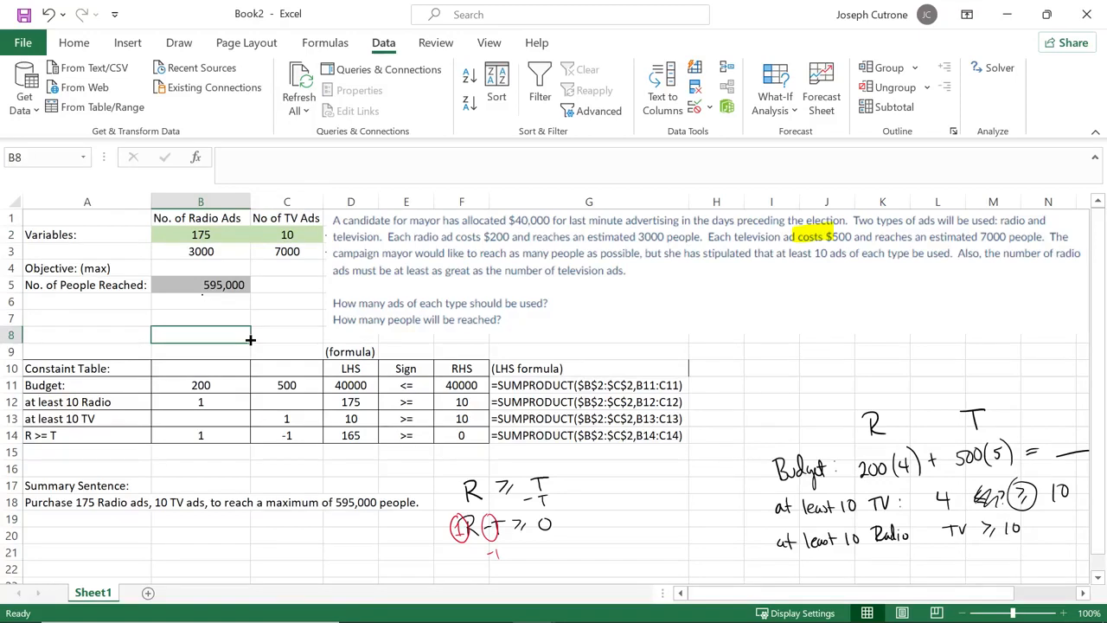
Step: Rename the worksheet Sheet1 to LP Template
{"action": "double_click", "coordinate": [93, 595]}
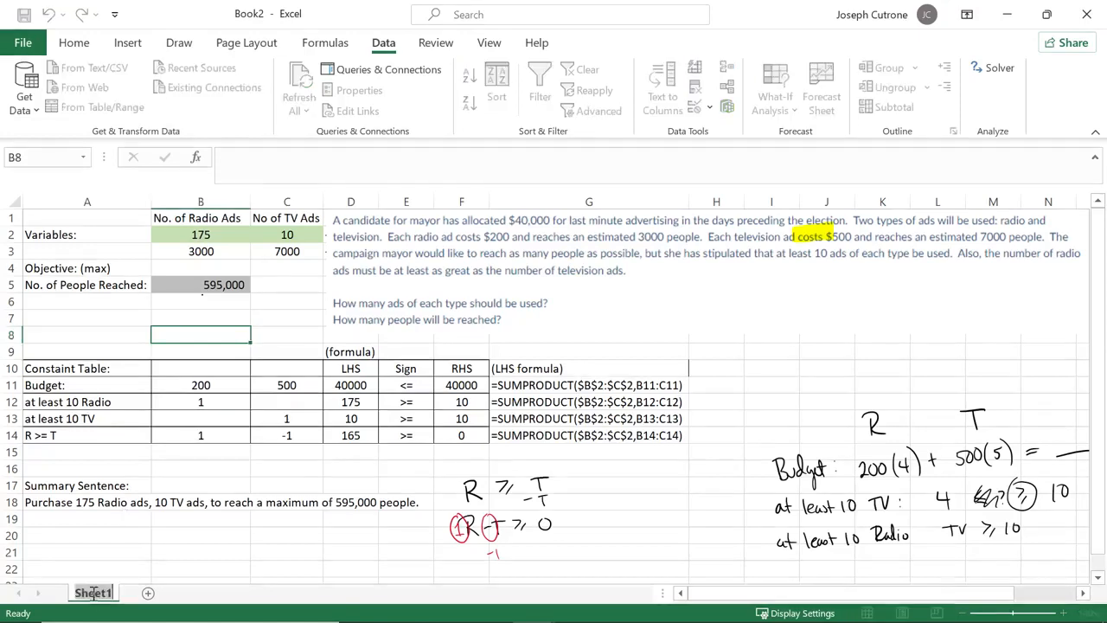
{"action": "type", "text": "LP"}
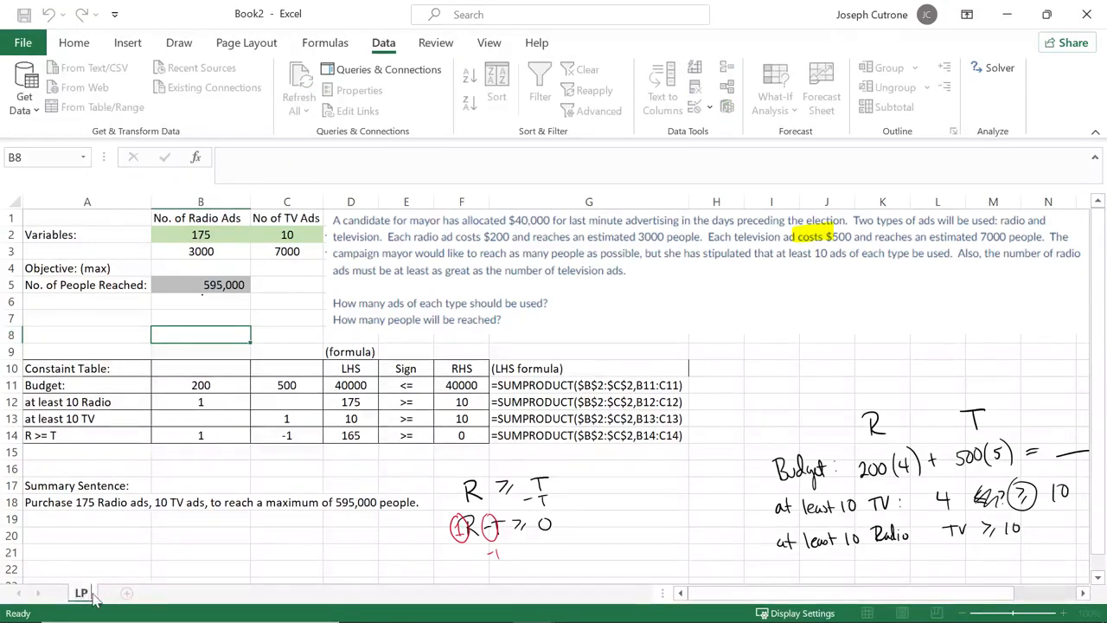
{"action": "type", "text": " Template"}
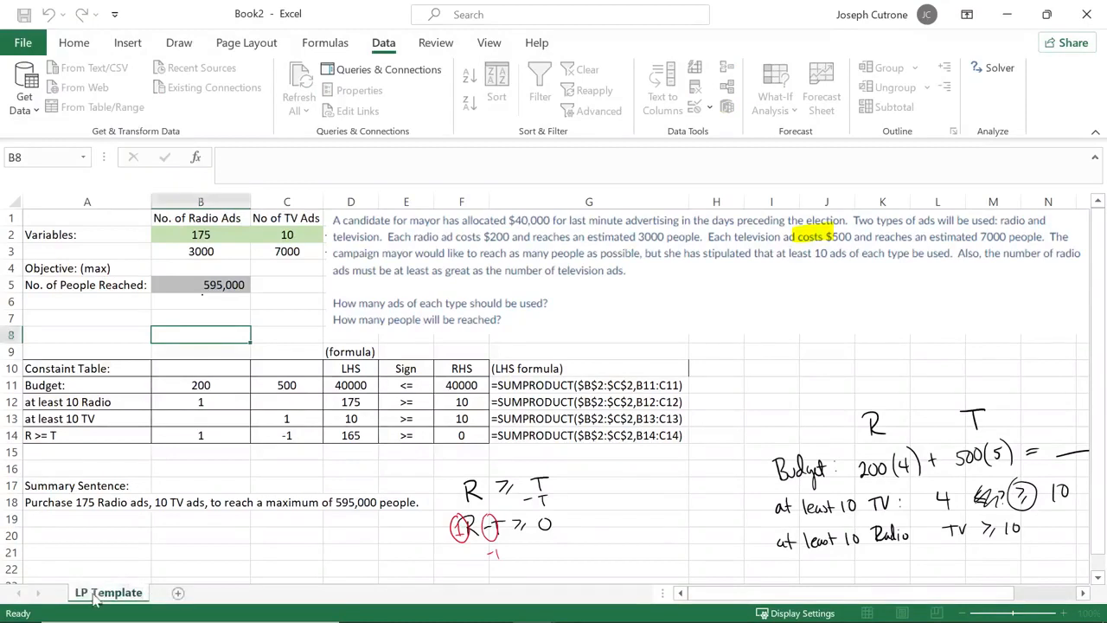
{"action": "key", "text": "Return"}
{"action": "left_click_drag", "start_coordinate": [80, 387], "coordinate": [95, 526]}
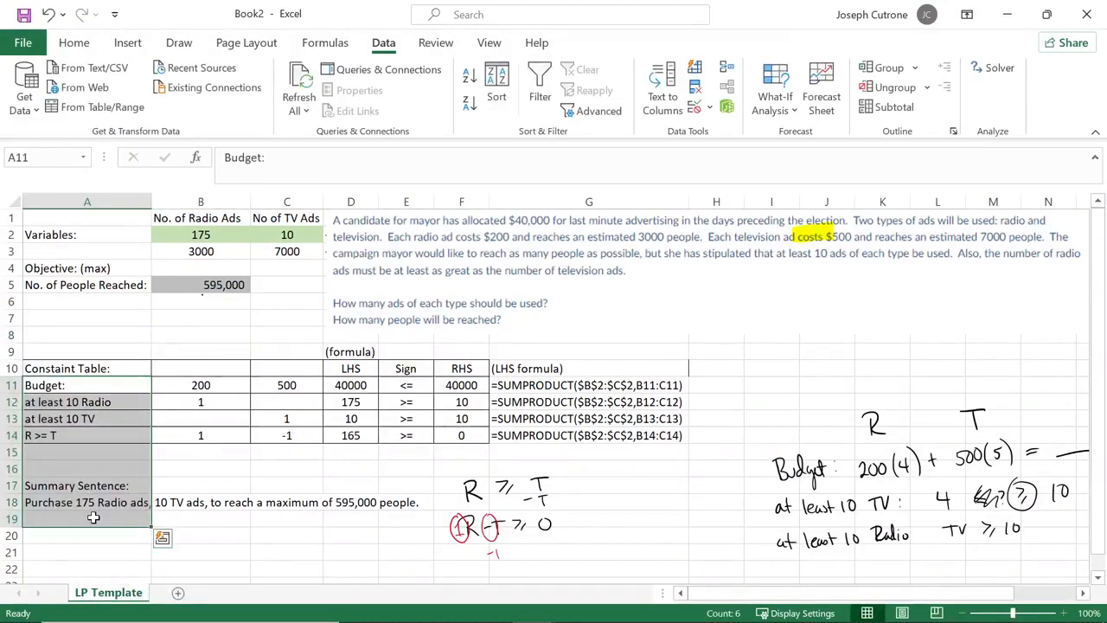
{"action": "left_click_drag", "start_coordinate": [200, 218], "coordinate": [394, 204]}
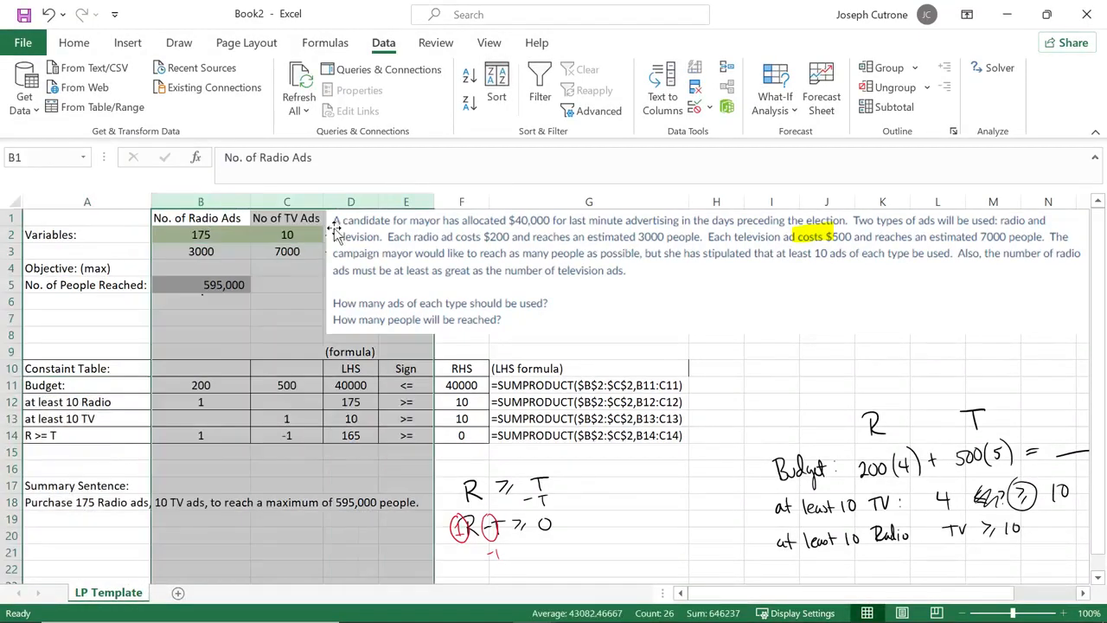
{"action": "left_click", "coordinate": [227, 288]}
Step: Move the problem statement picture over to column F, clear of the notes in D2 and D3
{"action": "left_click_drag", "start_coordinate": [541, 285], "coordinate": [654, 280]}
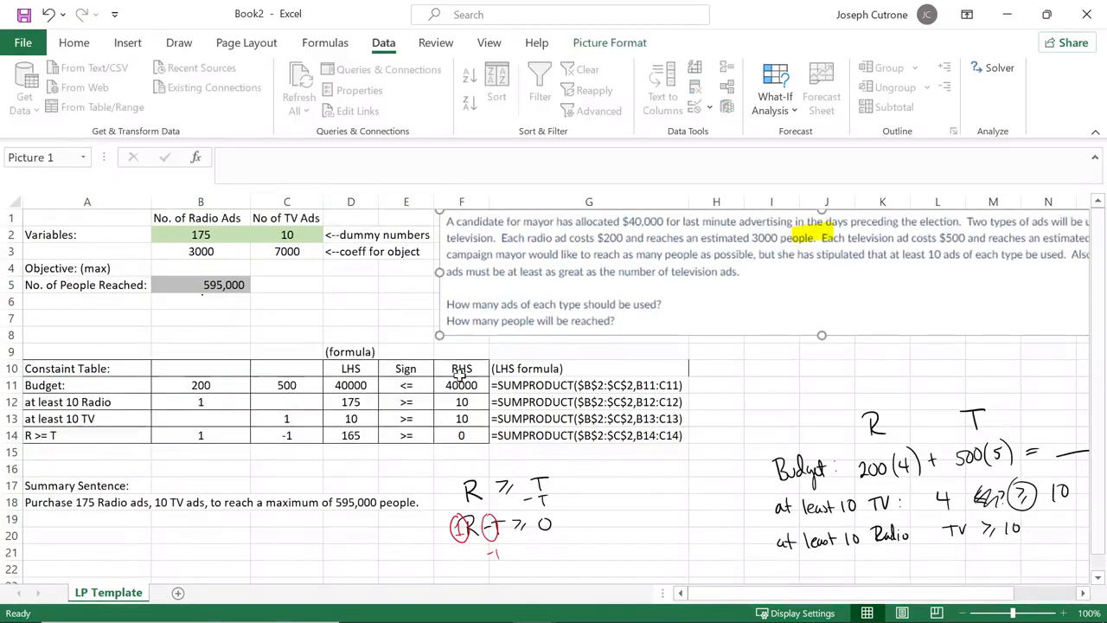
{"action": "left_click", "coordinate": [329, 457]}
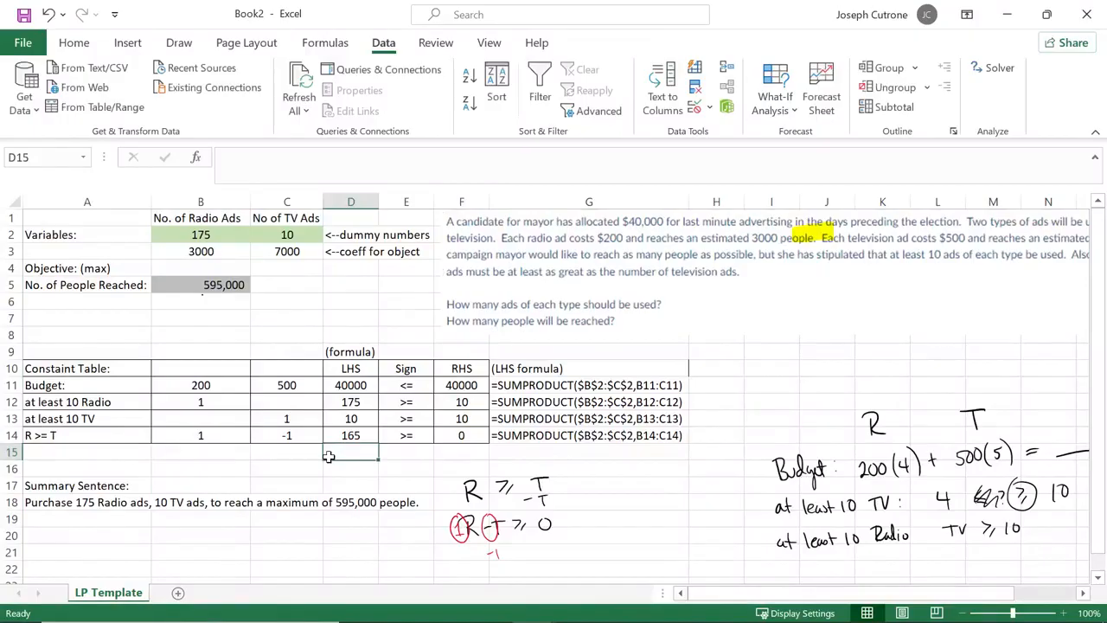